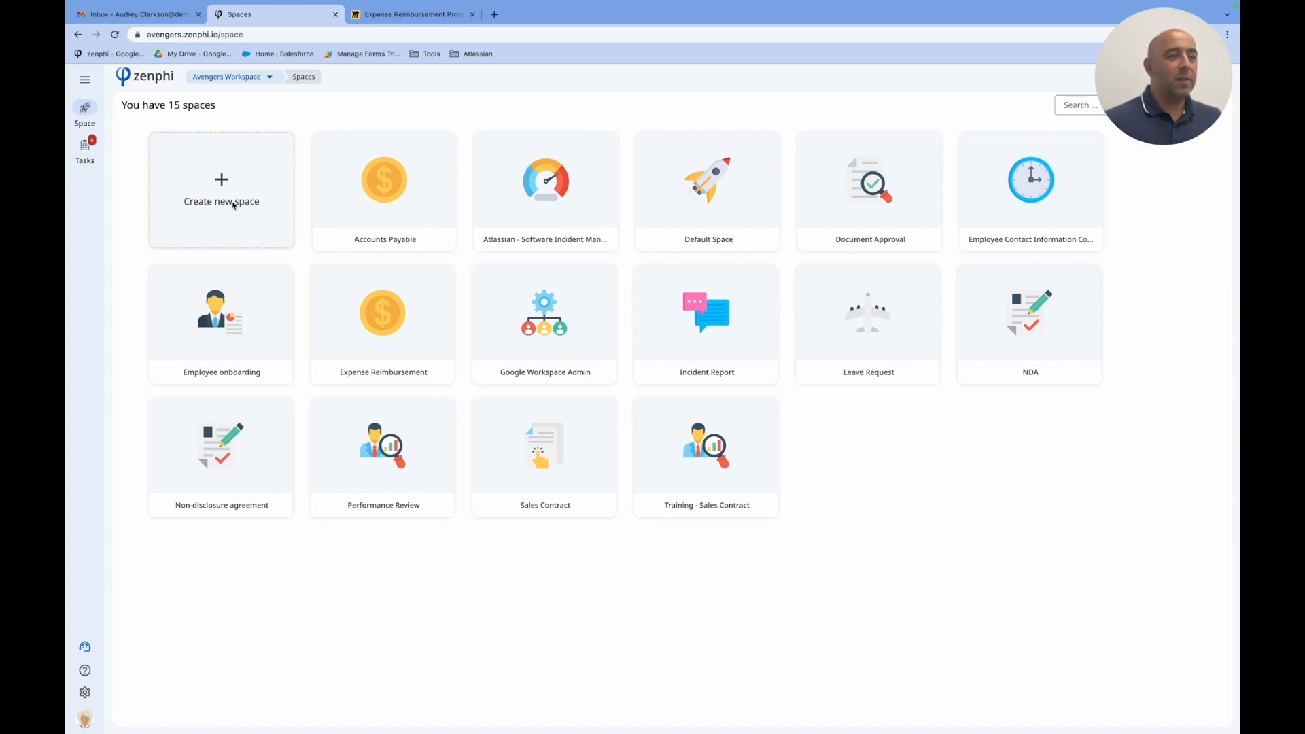
Step: Start a new space from the Expense Reimbursement template and name it "Demo Expense Reimbursement"
{"action": "left_click", "coordinate": [232, 204]}
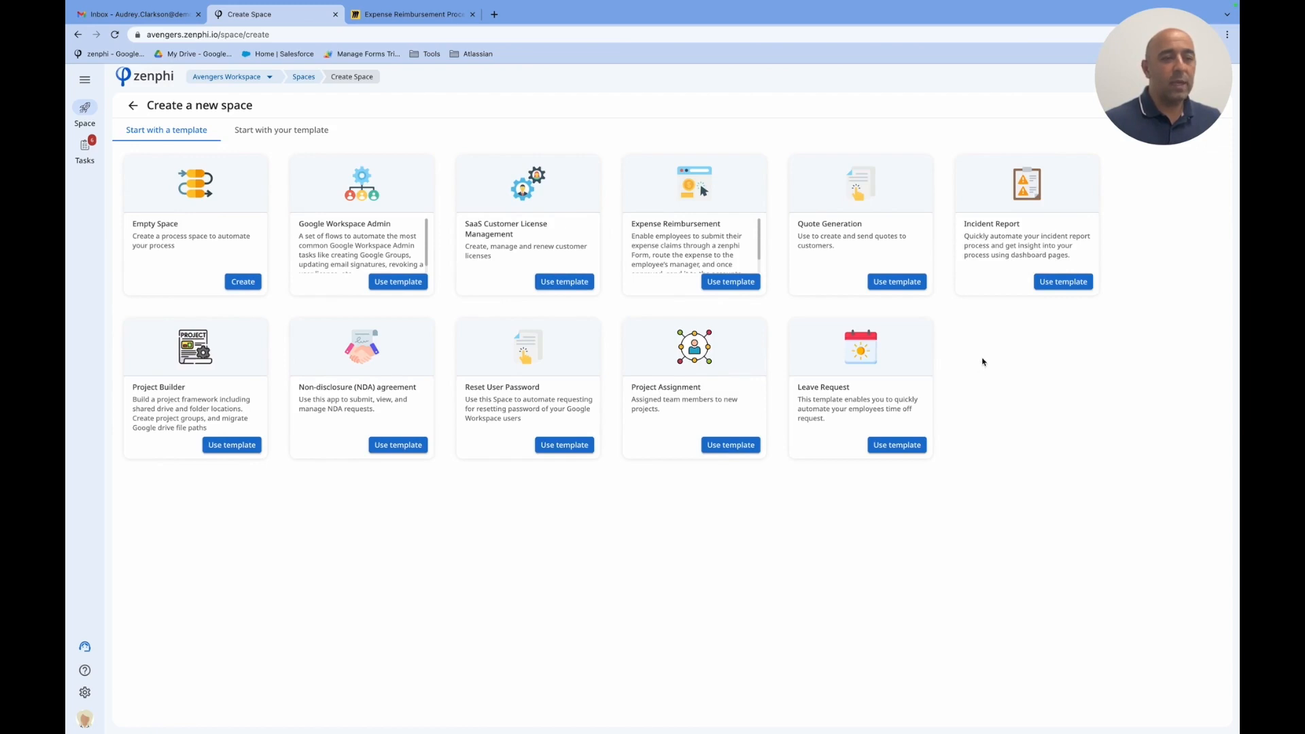
{"action": "left_click", "coordinate": [733, 283]}
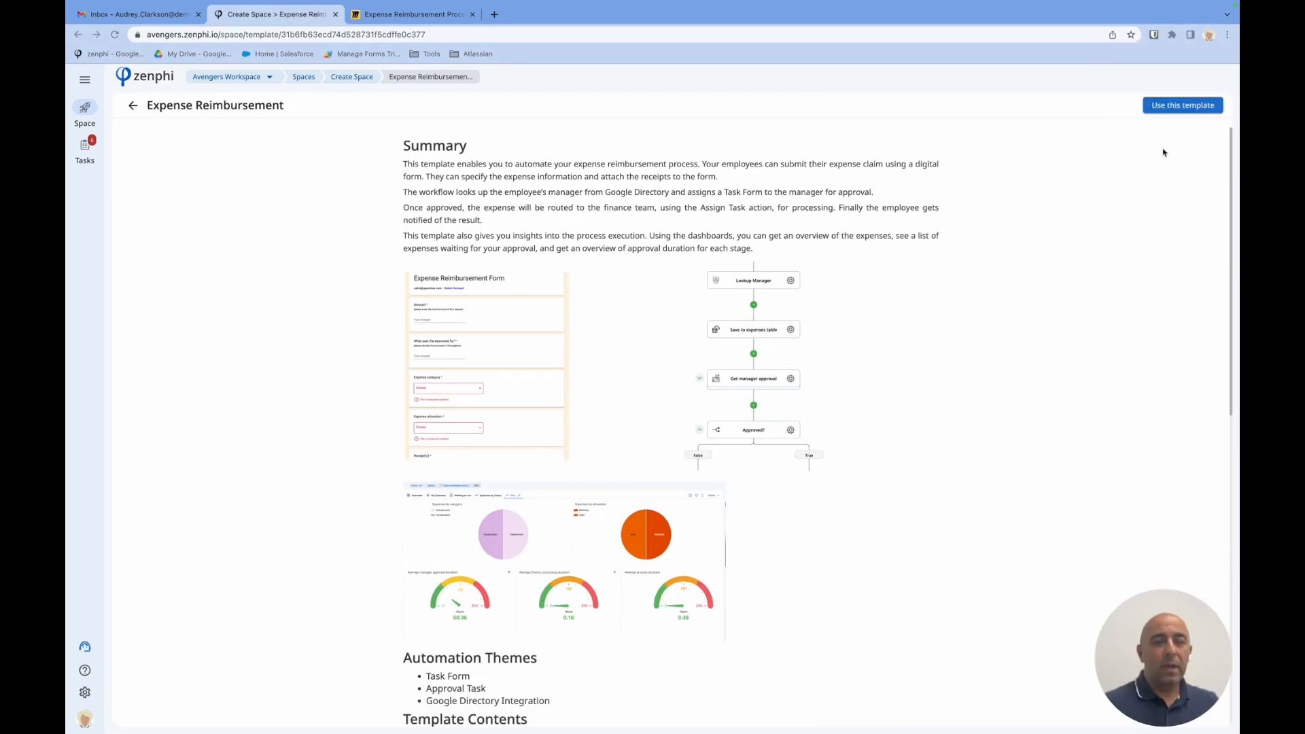
{"action": "left_click", "coordinate": [1165, 110]}
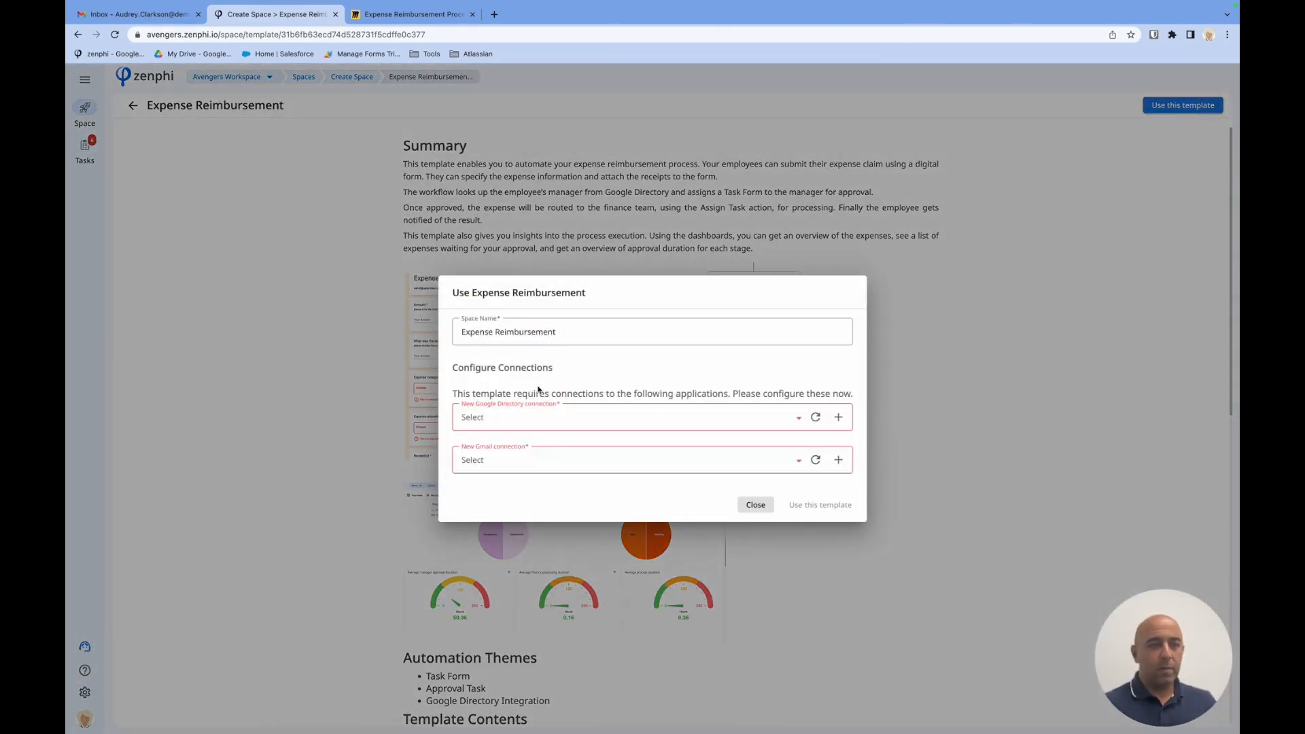
{"action": "left_click", "coordinate": [462, 331]}
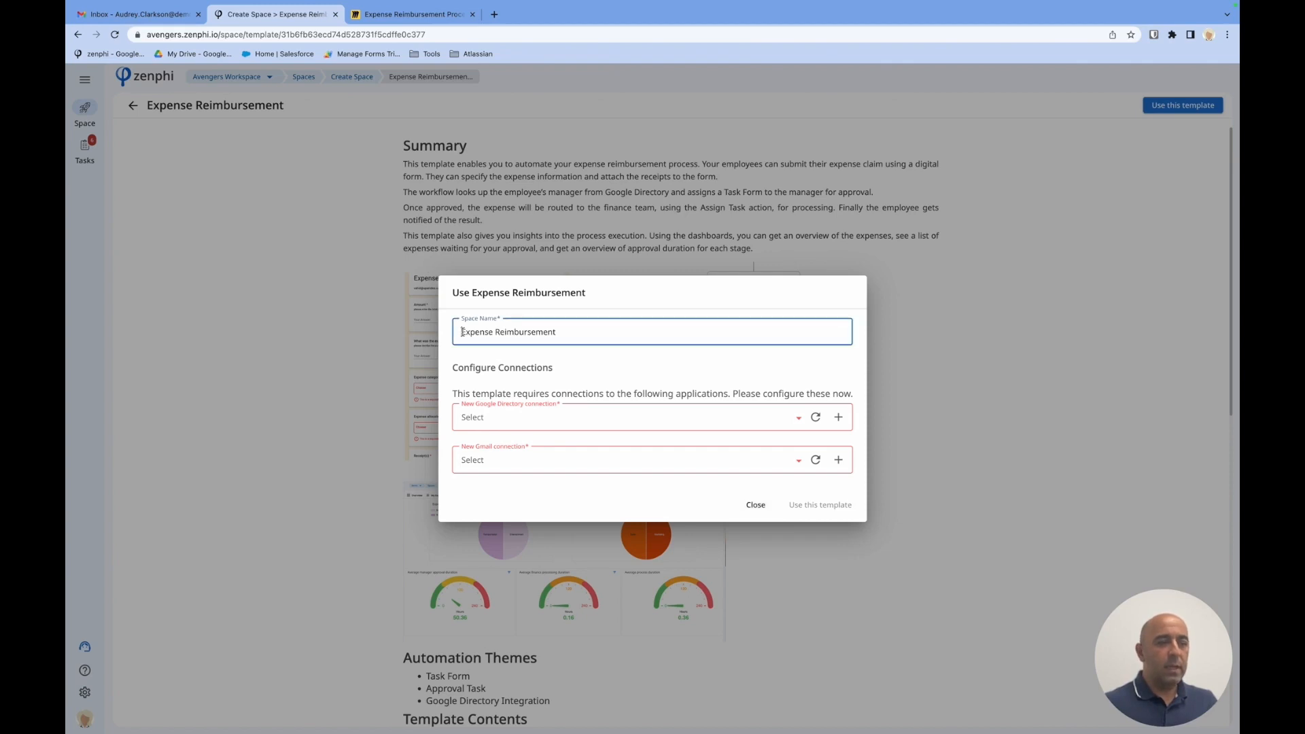
{"action": "type", "text": "Demo"}
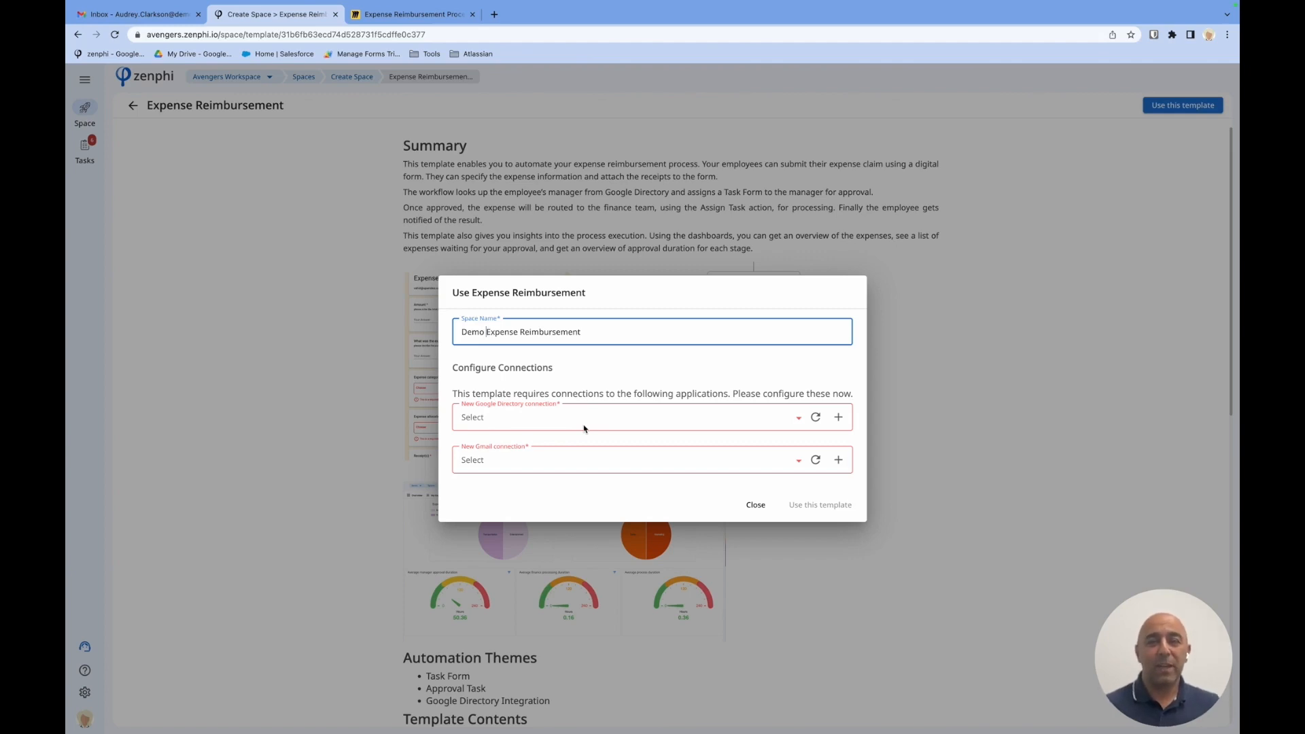
Step: Create a private Google Directory Read Only connection with its default name and authorize it with the workspace owner's Google account
{"action": "left_click", "coordinate": [839, 426]}
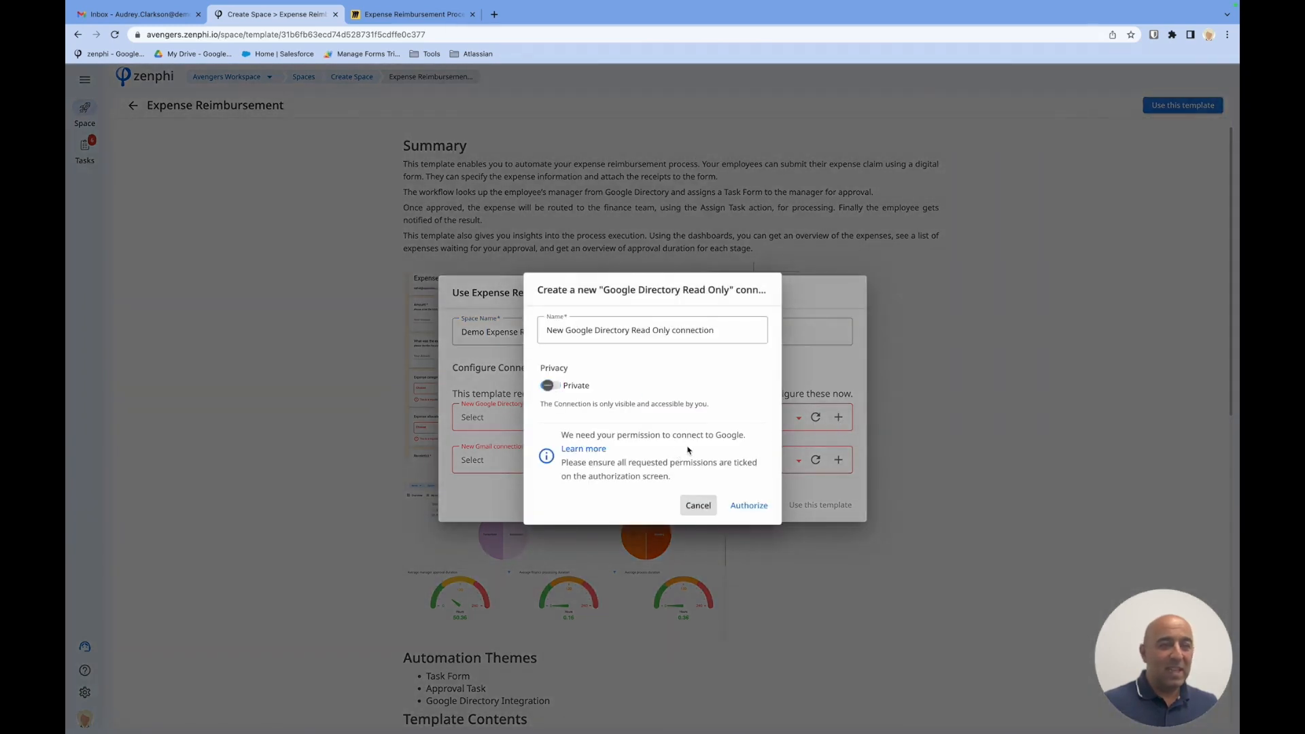
{"action": "left_click", "coordinate": [750, 512]}
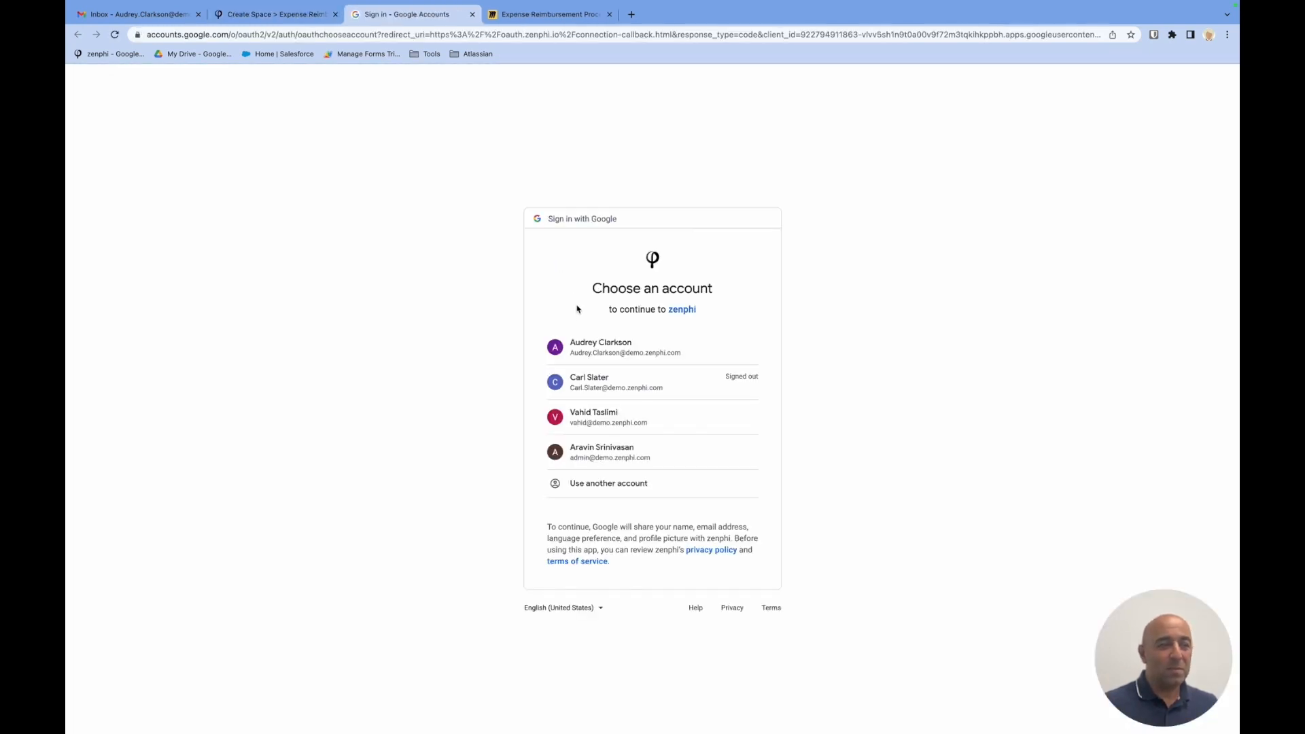
{"action": "left_click", "coordinate": [585, 350]}
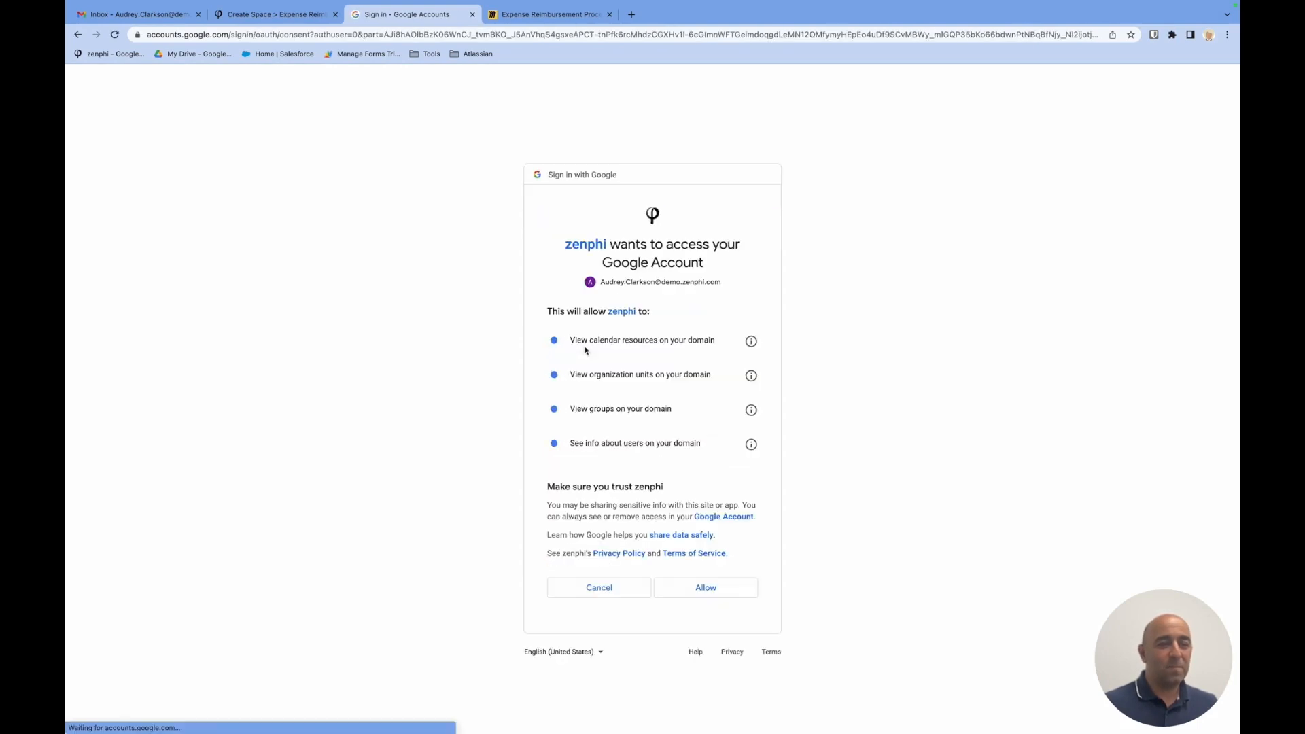
{"action": "left_click", "coordinate": [706, 588]}
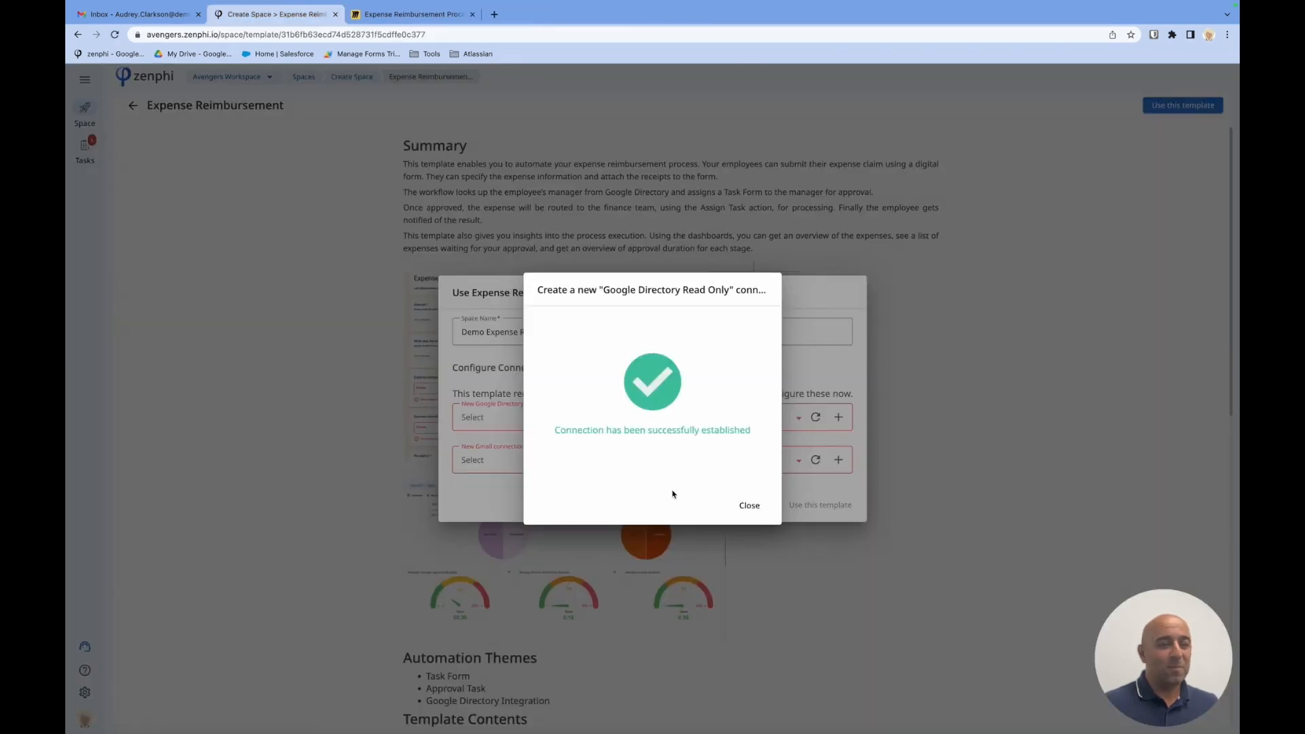
{"action": "left_click", "coordinate": [742, 505]}
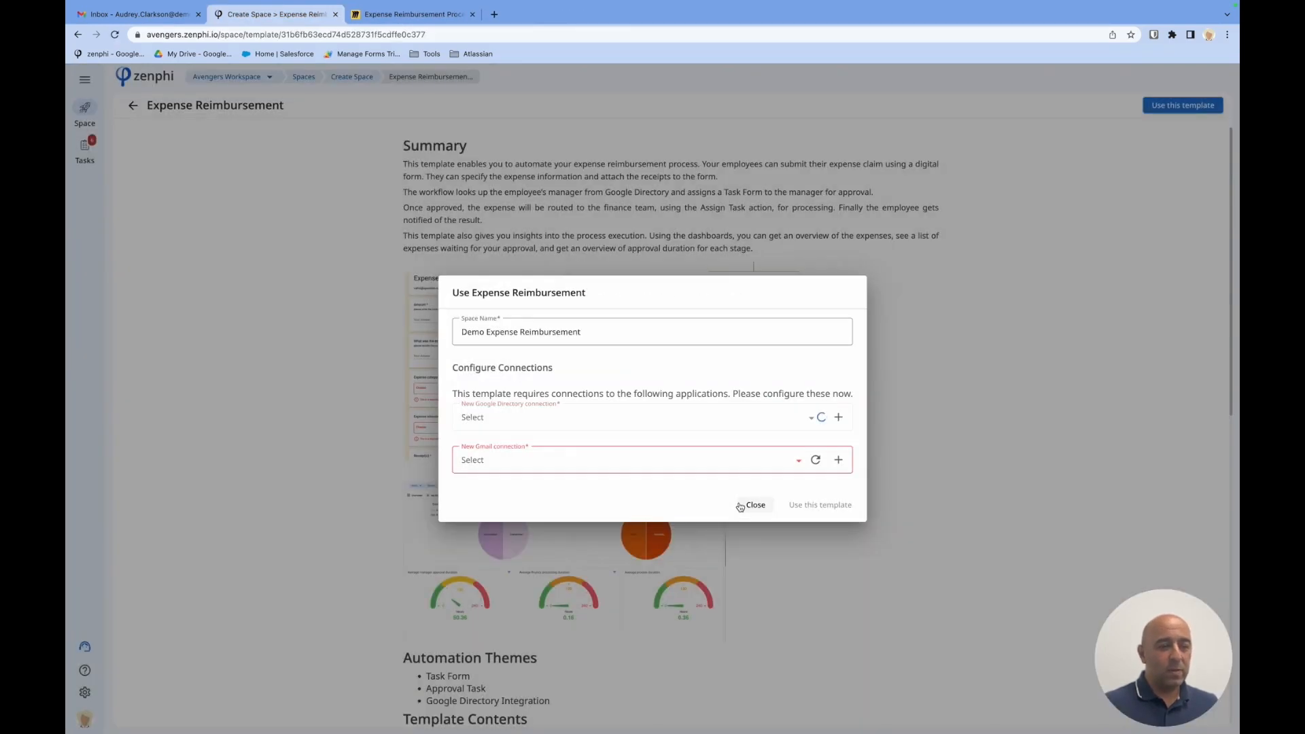
Step: Choose the existing Gmail Send Email connection and create the space from the template
{"action": "left_click", "coordinate": [683, 465]}
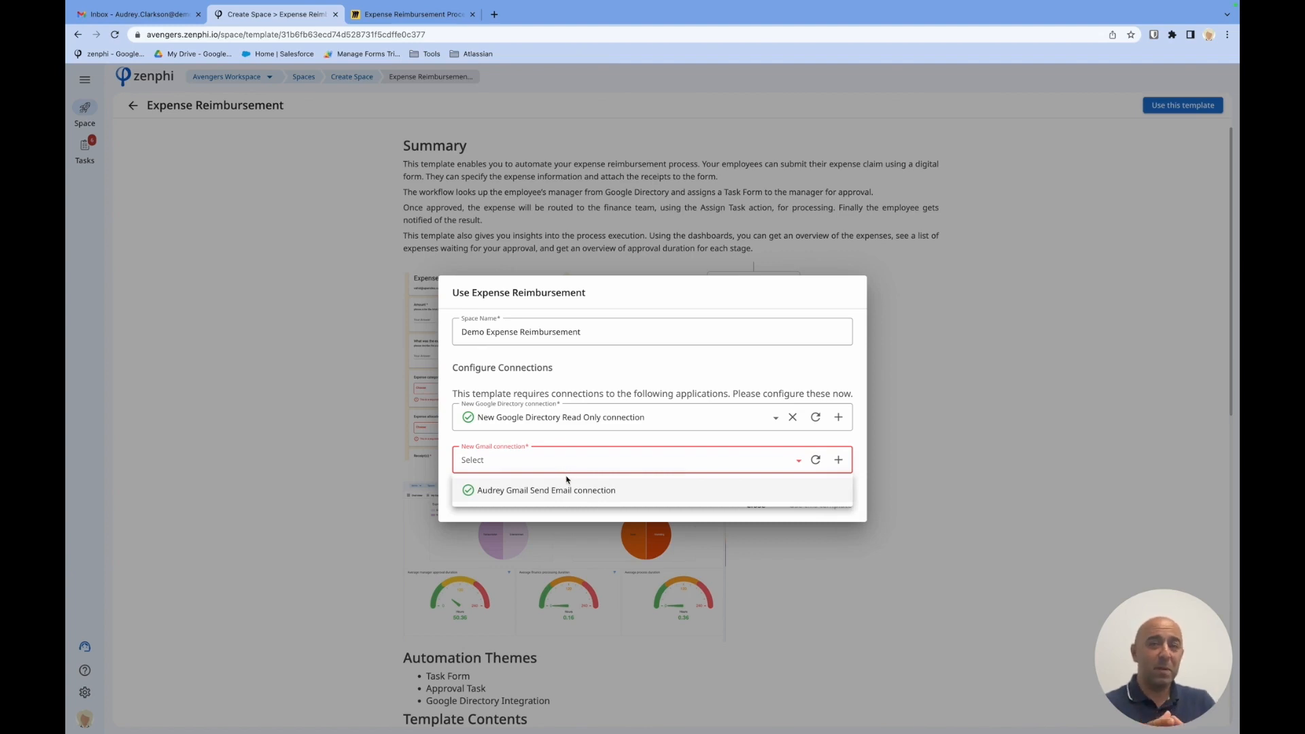
{"action": "mouse_move", "coordinate": [562, 494]}
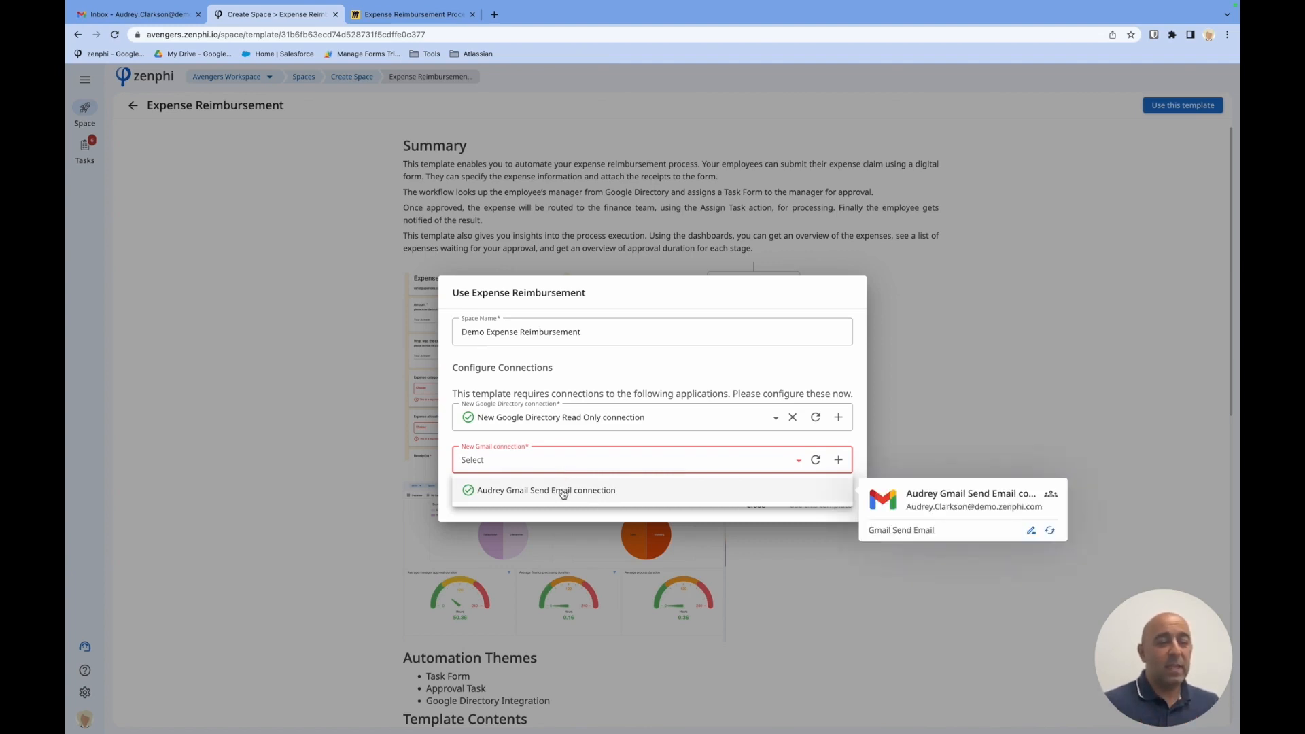
{"action": "left_click", "coordinate": [562, 490]}
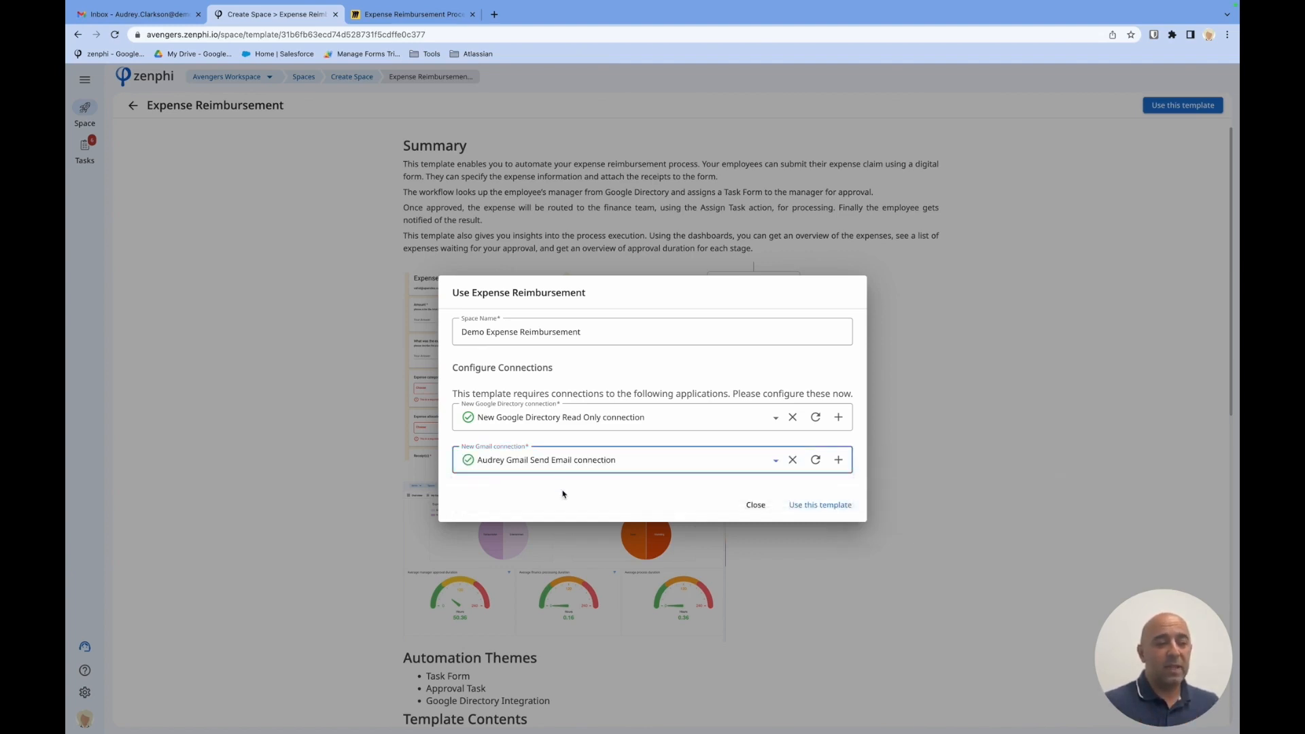
{"action": "left_click", "coordinate": [822, 506]}
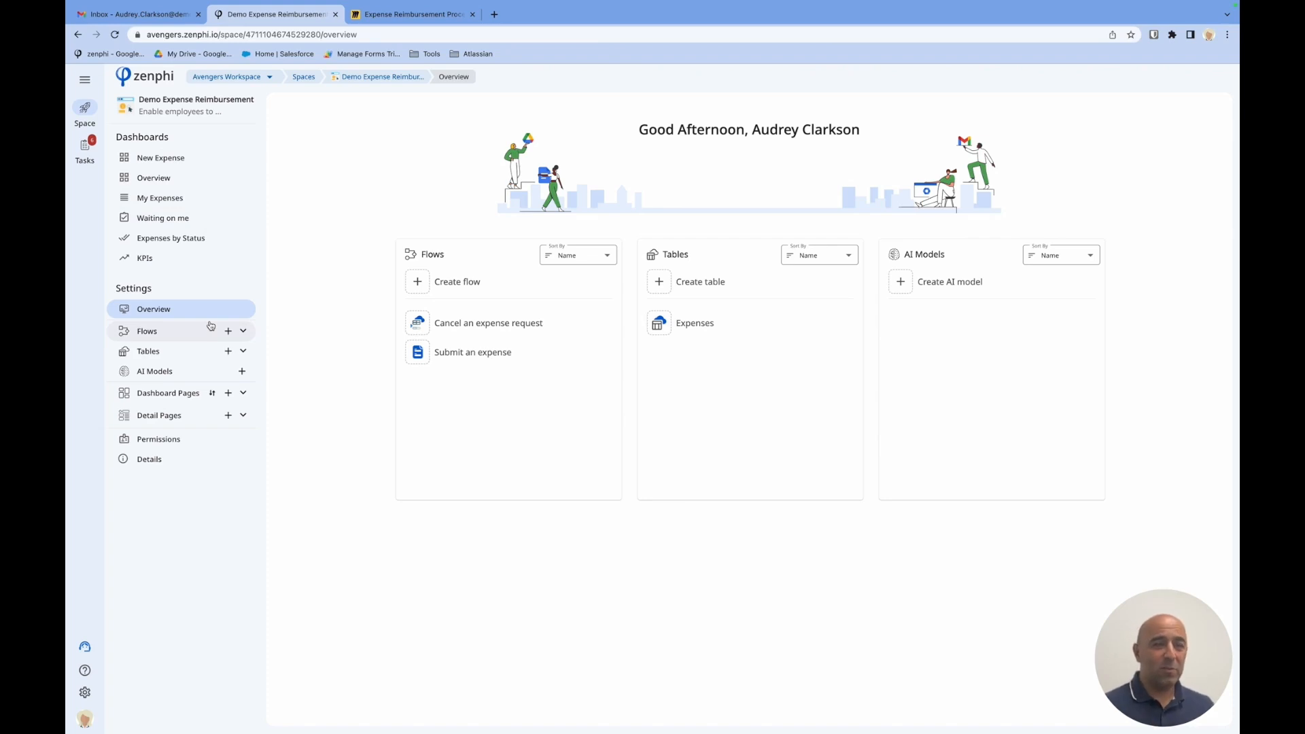
Step: Open the "Submit an expense" flow in the designer and look over its steps and approval branches
{"action": "left_click", "coordinate": [493, 361]}
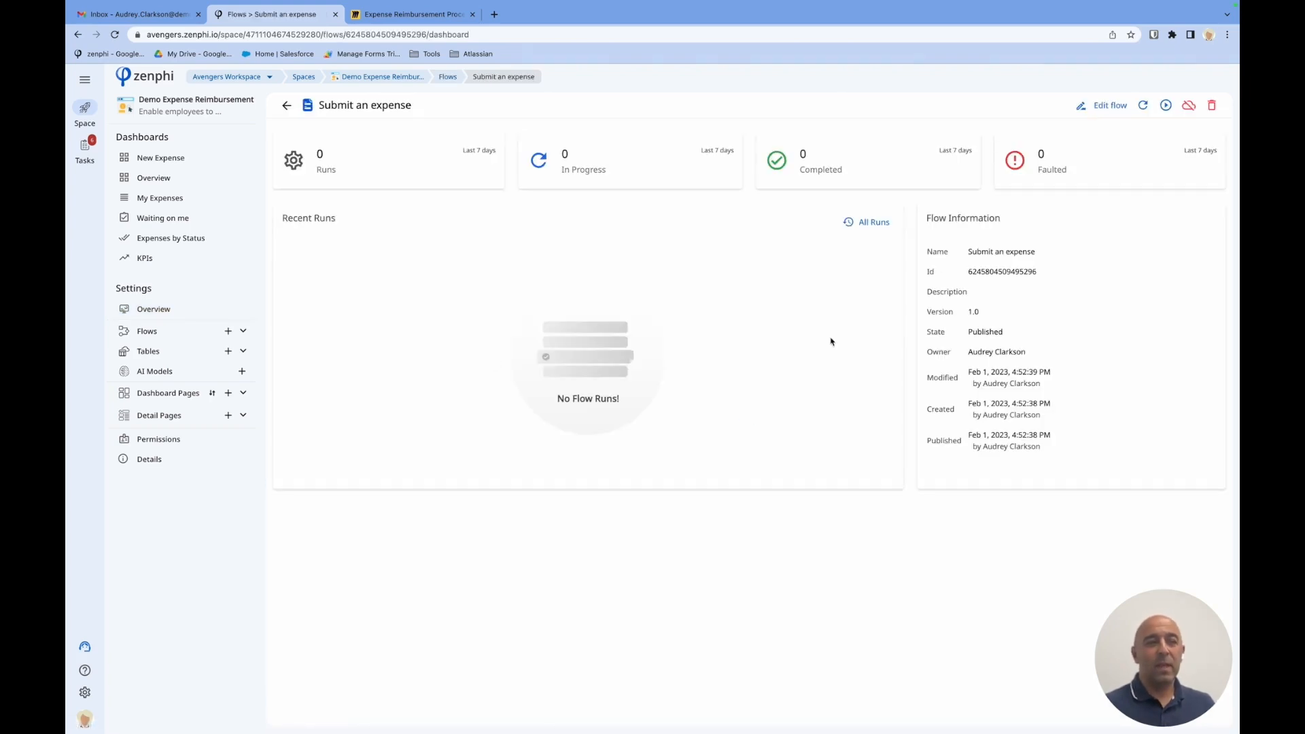
{"action": "left_click", "coordinate": [1103, 106]}
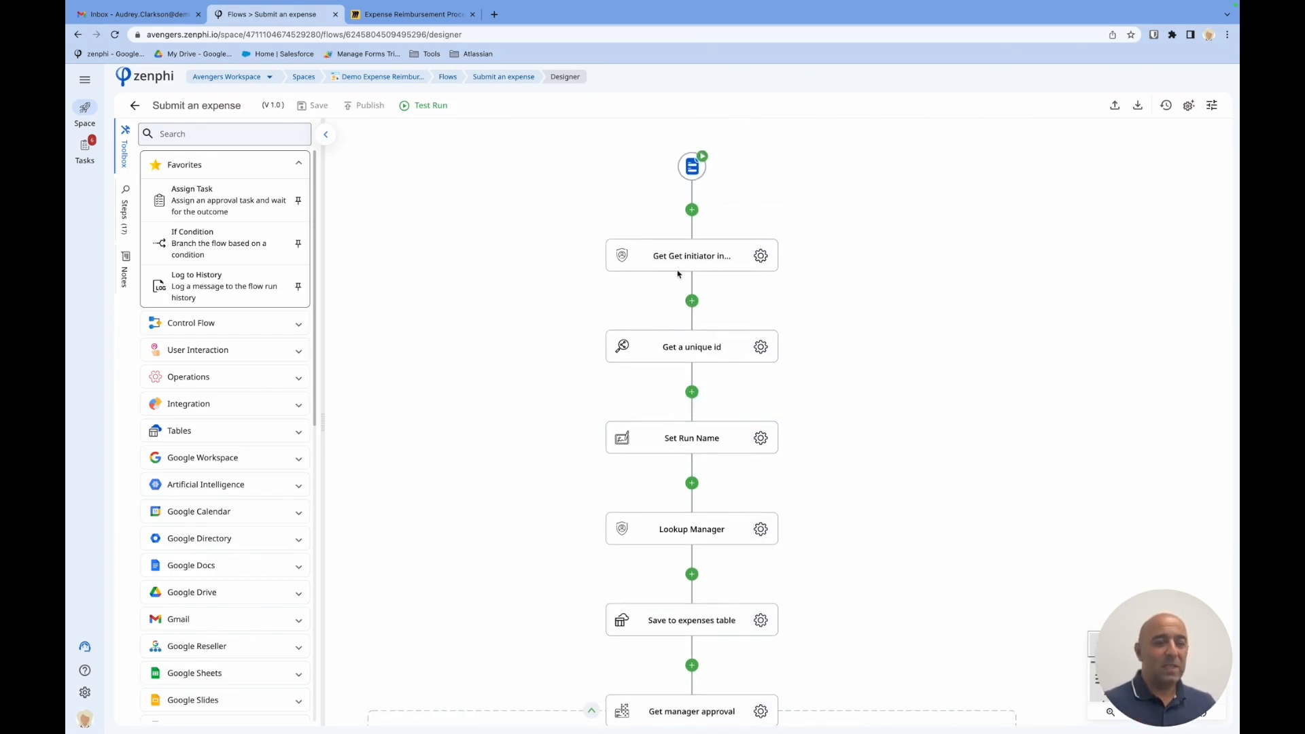
{"action": "scroll", "coordinate": [919, 534], "scroll_direction": "down", "scroll_amount": 7}
{"action": "scroll", "coordinate": [919, 534], "scroll_direction": "down", "scroll_amount": 5}
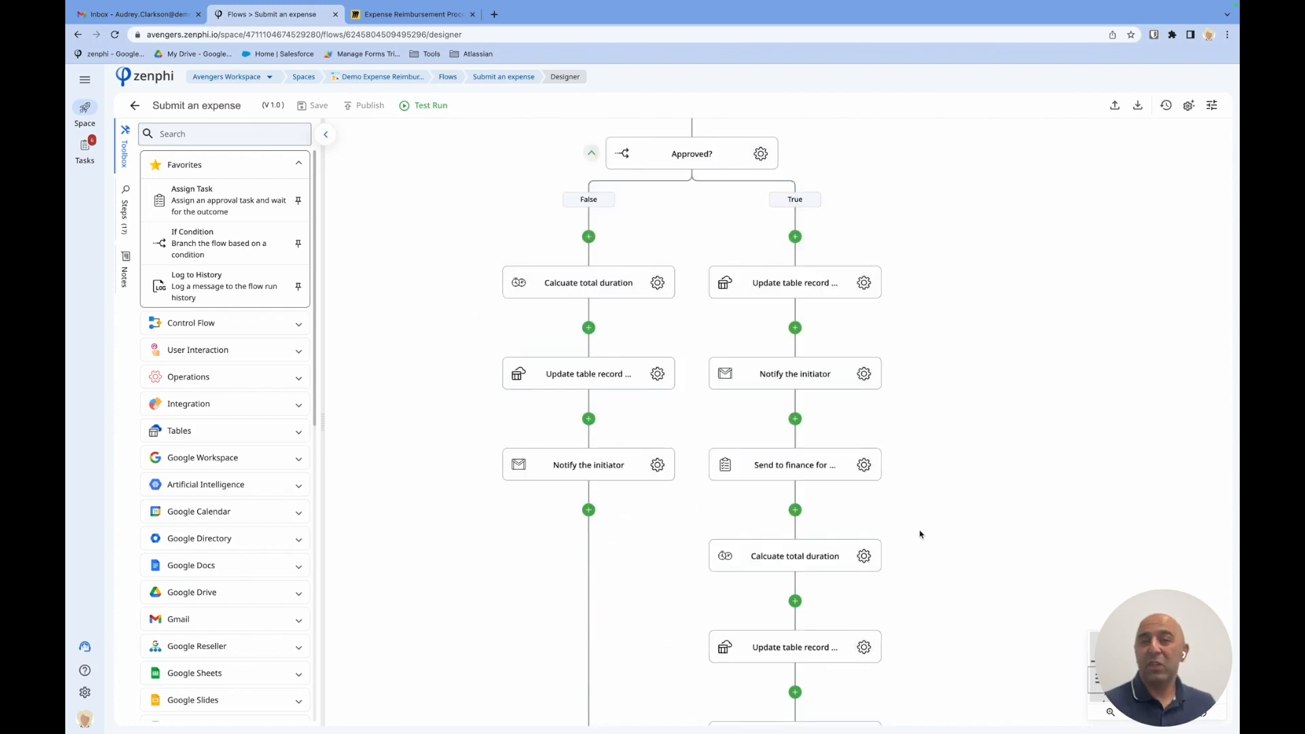
{"action": "scroll", "coordinate": [920, 534], "scroll_direction": "up", "scroll_amount": 12}
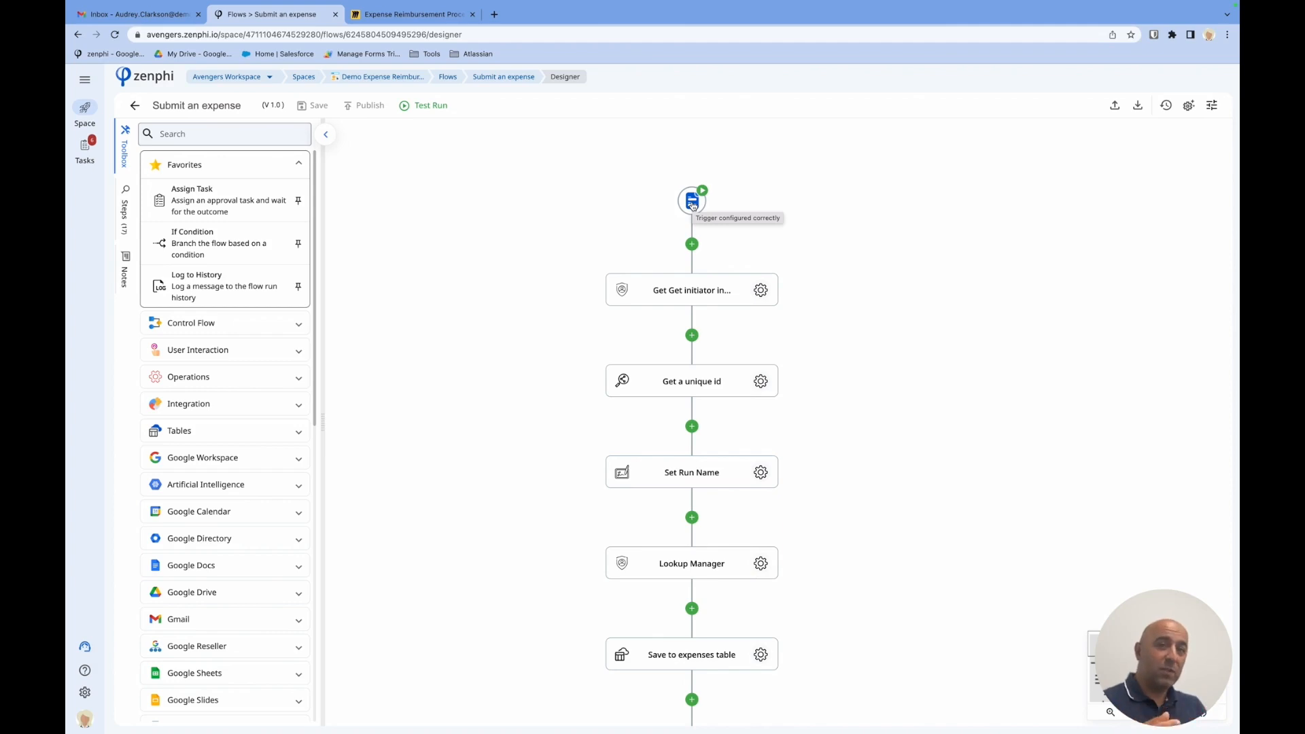
Step: Open the Form Trigger's live form from its invocation URL, examine the questions, and return to the flow designer
{"action": "left_click", "coordinate": [692, 203]}
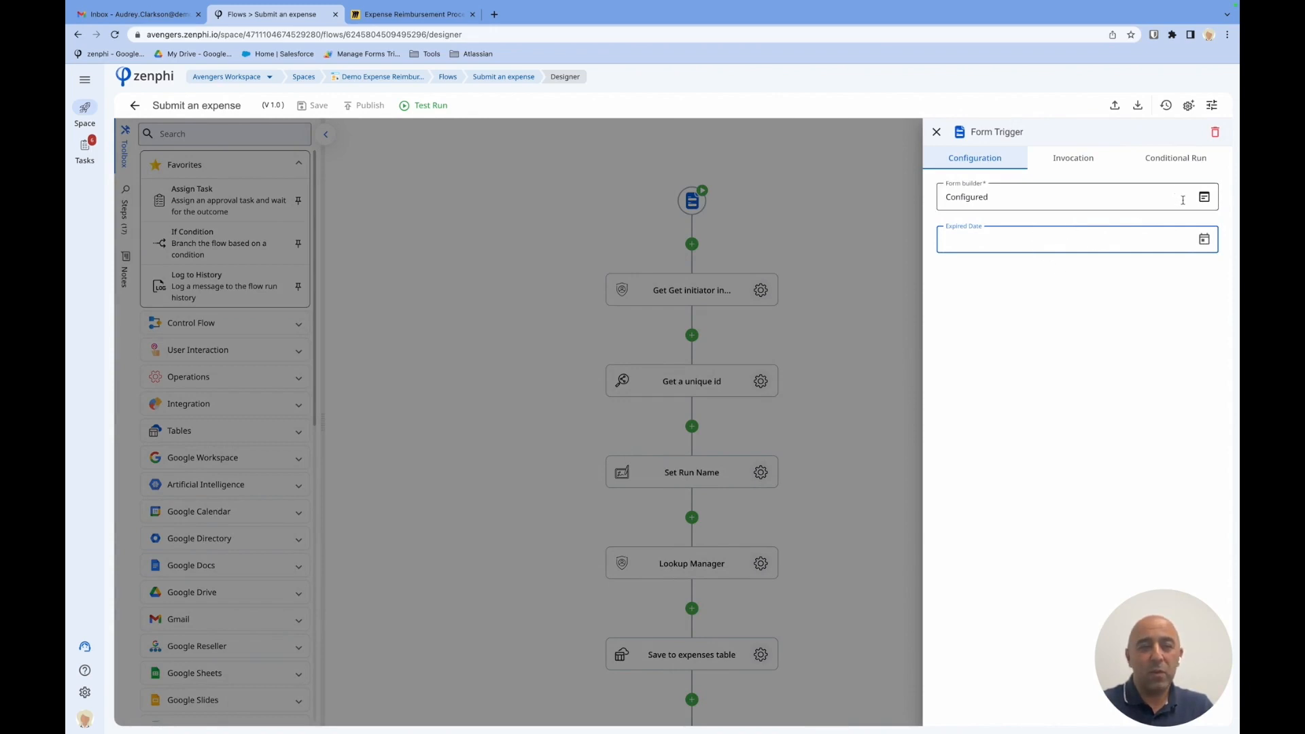
{"action": "left_click", "coordinate": [1072, 157]}
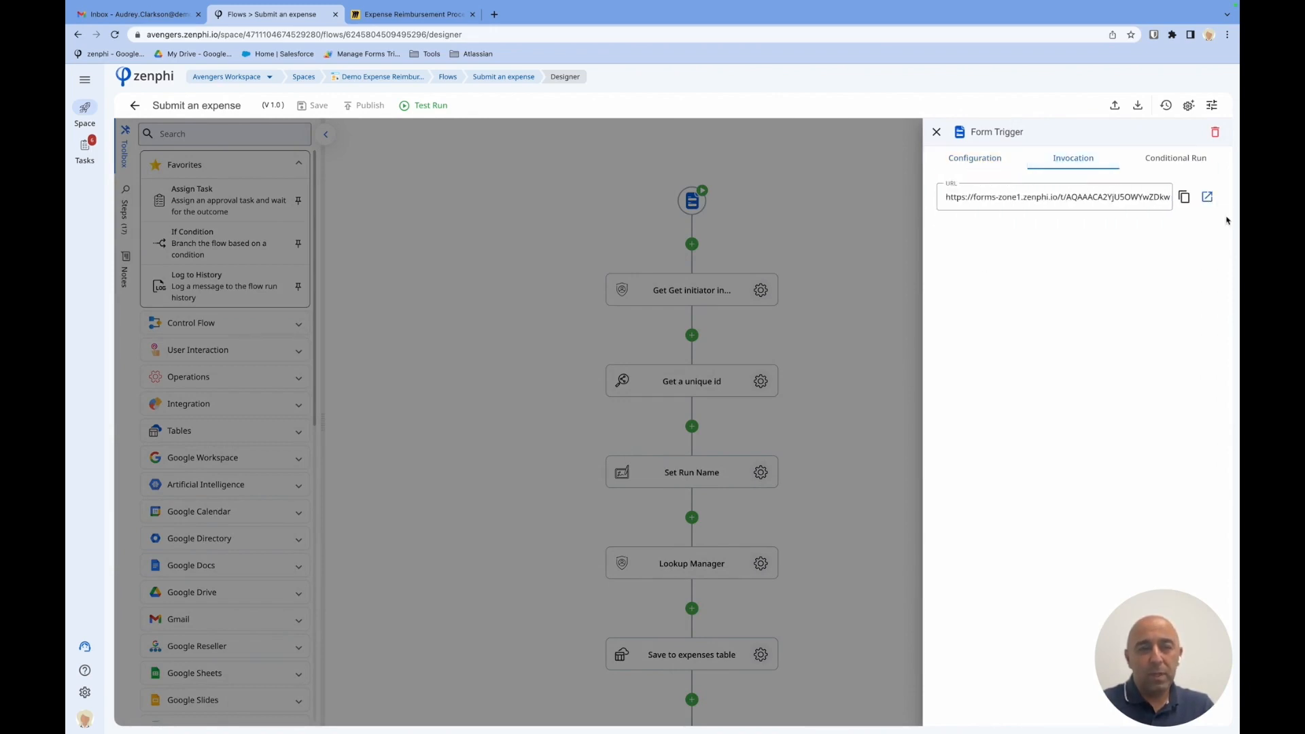
{"action": "left_click", "coordinate": [1207, 197]}
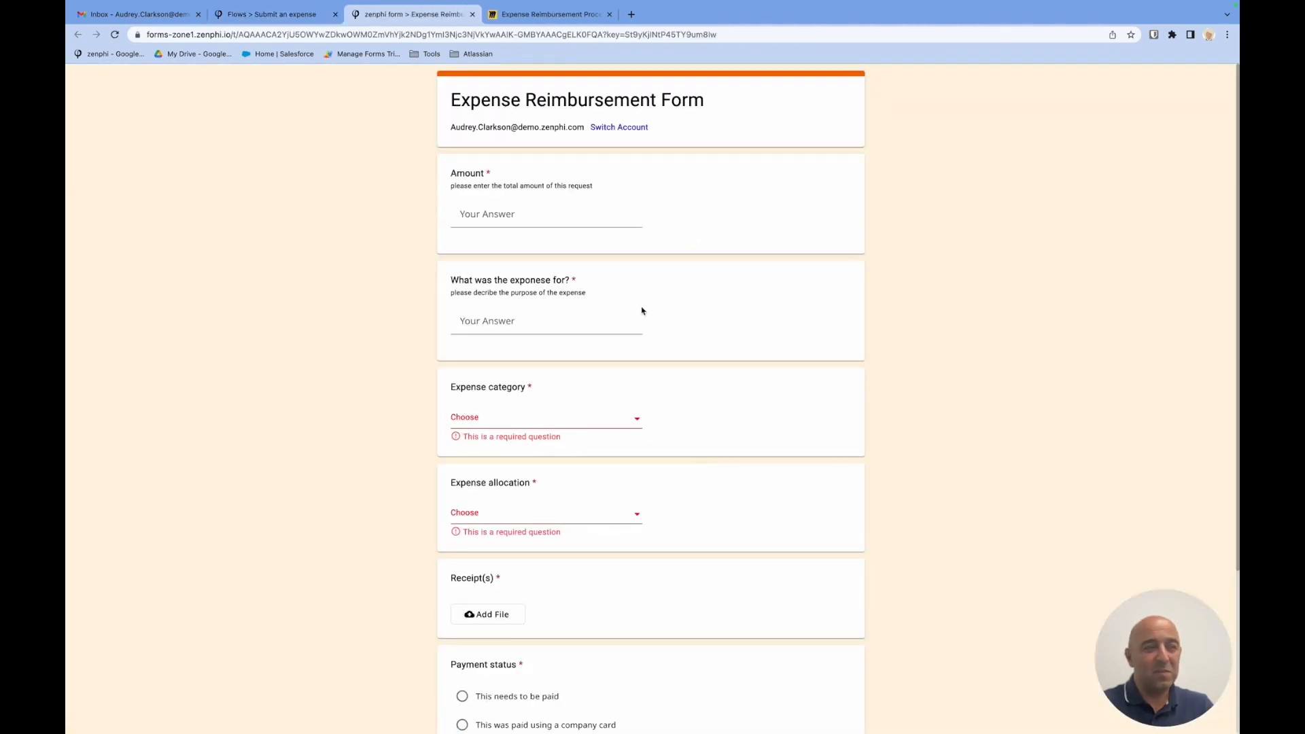
{"action": "scroll", "coordinate": [642, 311], "scroll_direction": "down", "scroll_amount": 3}
{"action": "scroll", "coordinate": [612, 285], "scroll_direction": "up", "scroll_amount": 3}
{"action": "left_click", "coordinate": [318, 20]}
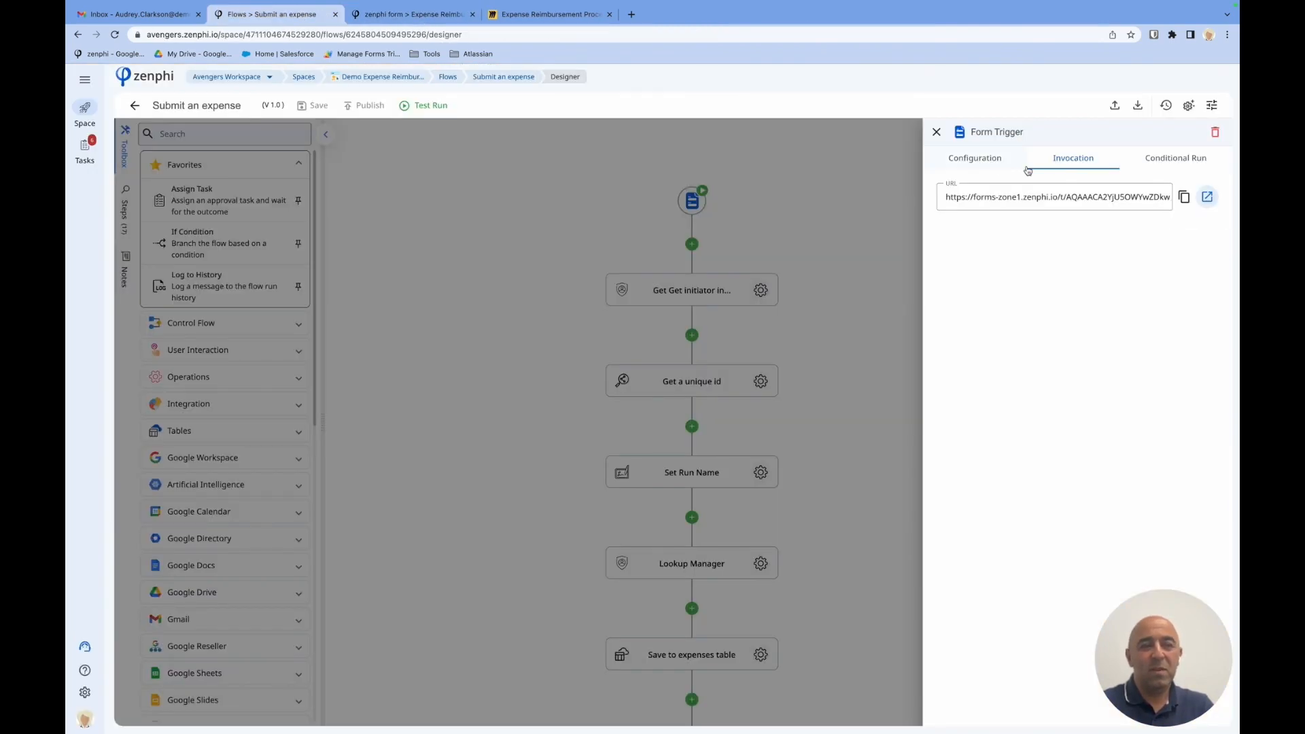
Step: Examine the expense form's questions in the Form Trigger's form builder and go back to the flow
{"action": "left_click", "coordinate": [993, 169]}
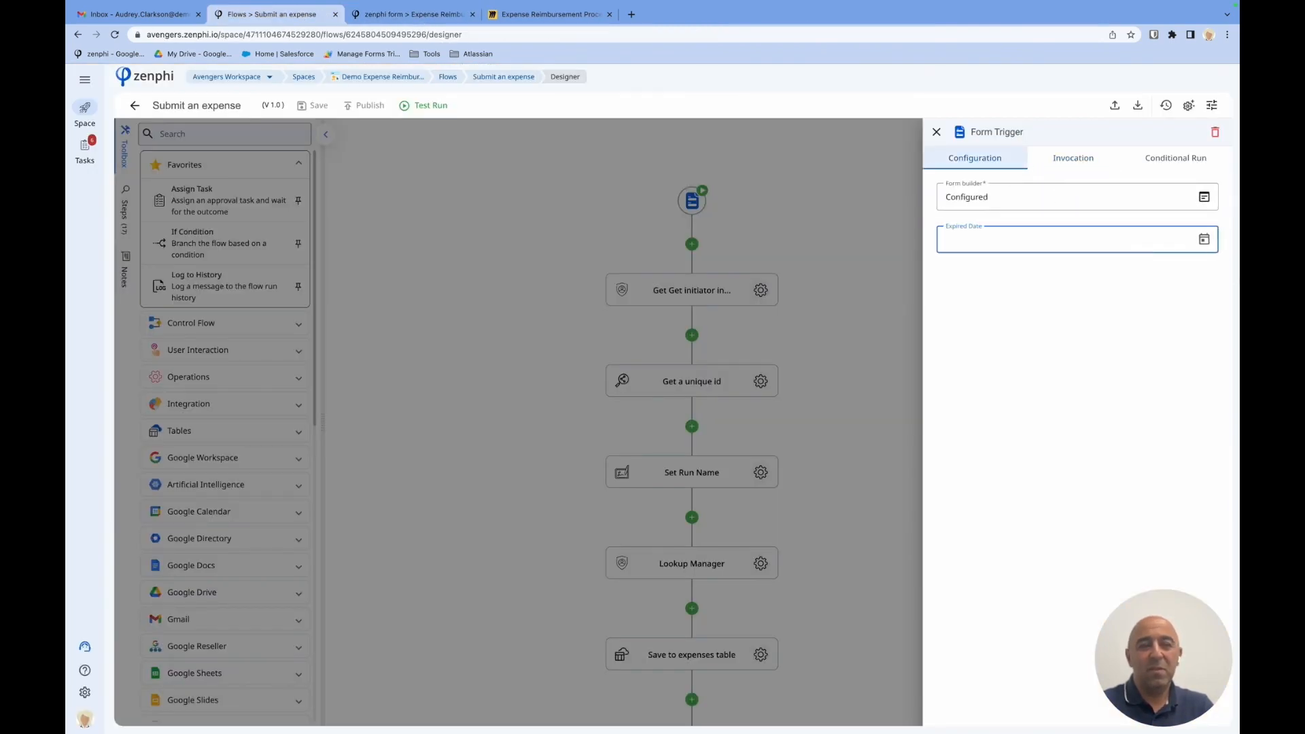
{"action": "left_click", "coordinate": [1200, 201]}
{"action": "scroll", "coordinate": [658, 433], "scroll_direction": "down", "scroll_amount": 5}
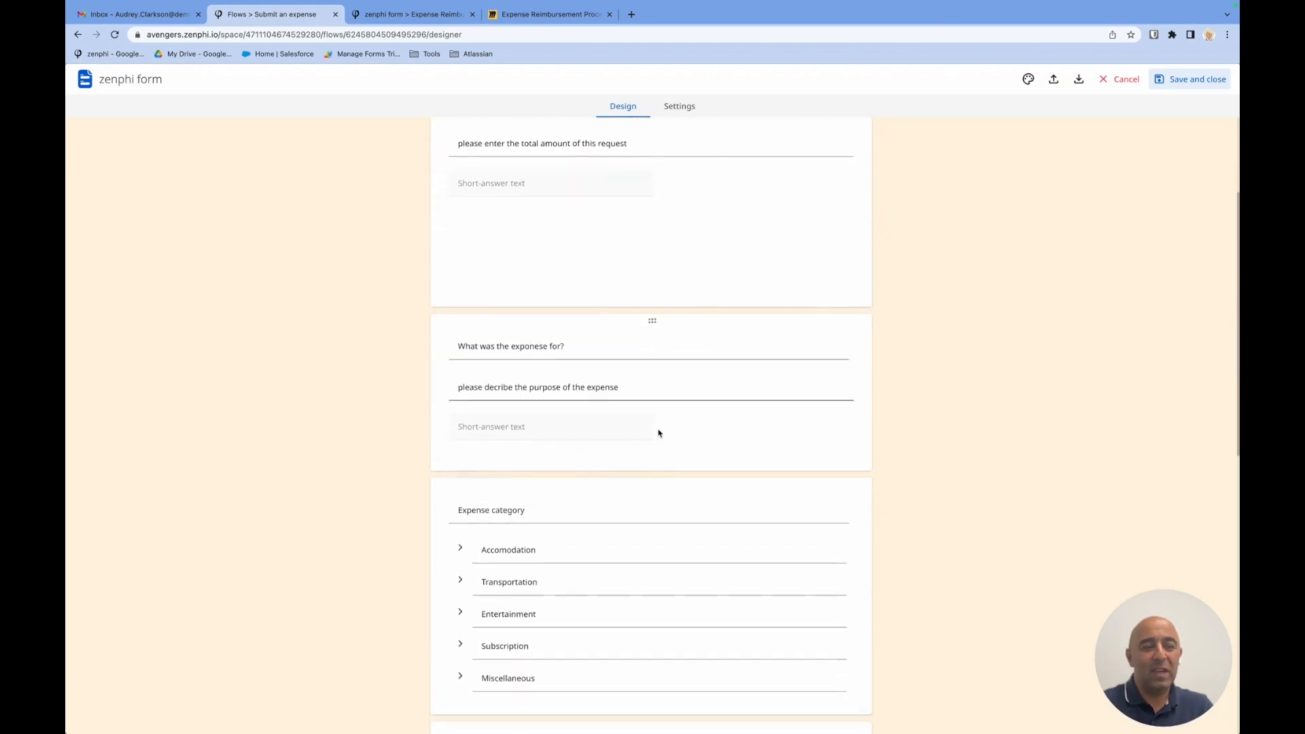
{"action": "left_click", "coordinate": [656, 414]}
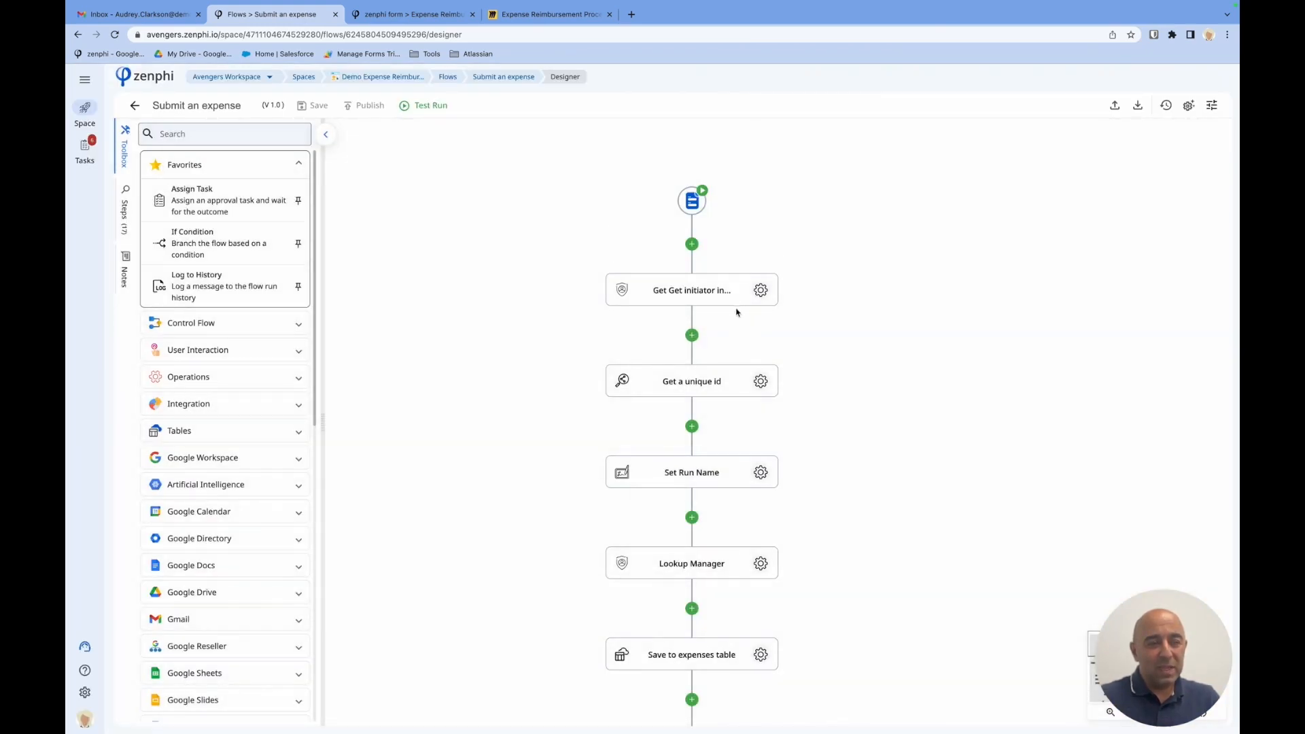
Step: Examine the flow from the initiator lookup through Get manager approval to the Approved? branches
{"action": "left_click_drag", "start_coordinate": [737, 305], "coordinate": [743, 511]}
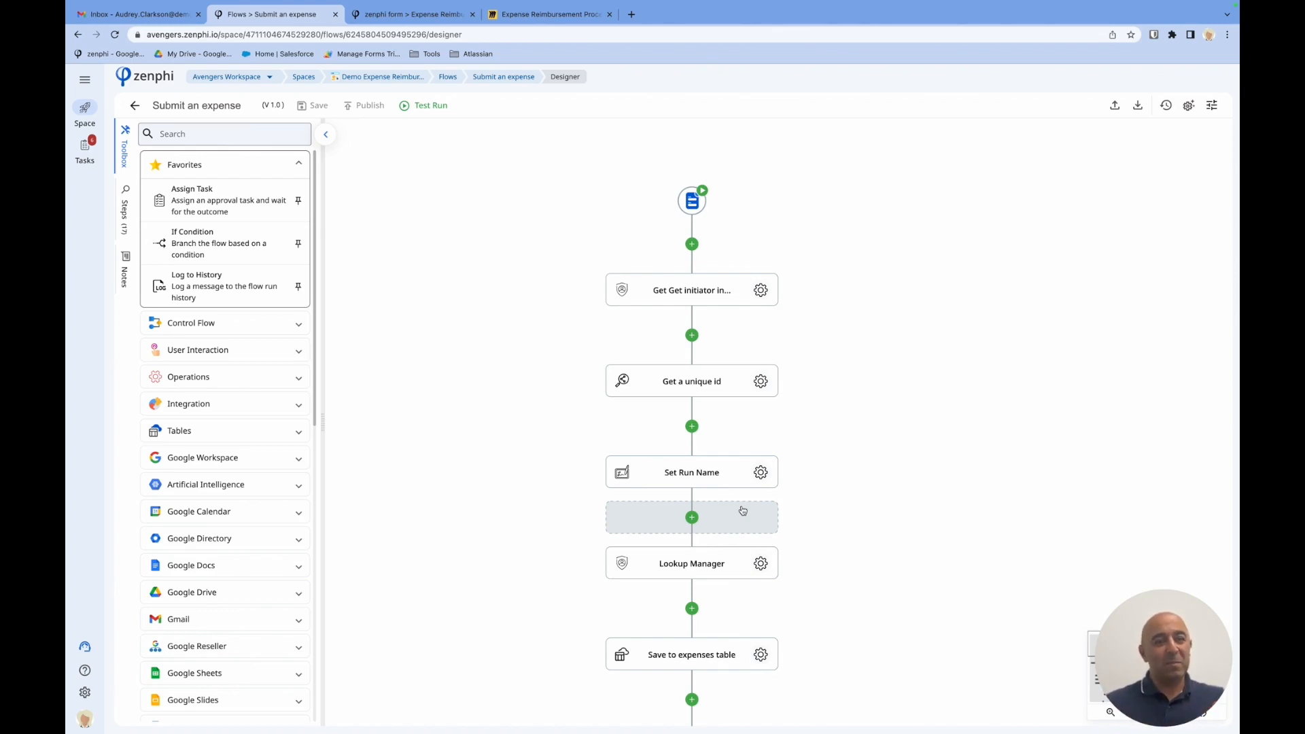
{"action": "scroll", "coordinate": [743, 511], "scroll_direction": "down", "scroll_amount": 5}
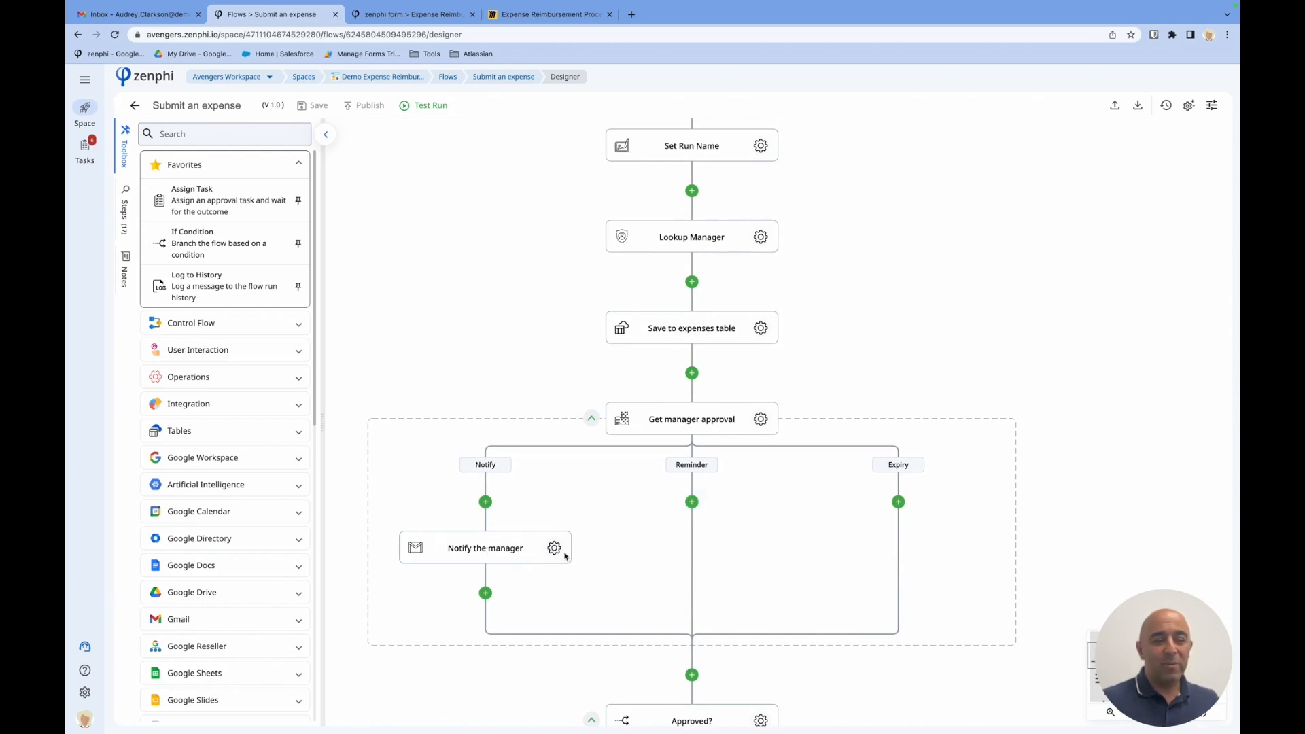
{"action": "scroll", "coordinate": [577, 559], "scroll_direction": "down", "scroll_amount": 4}
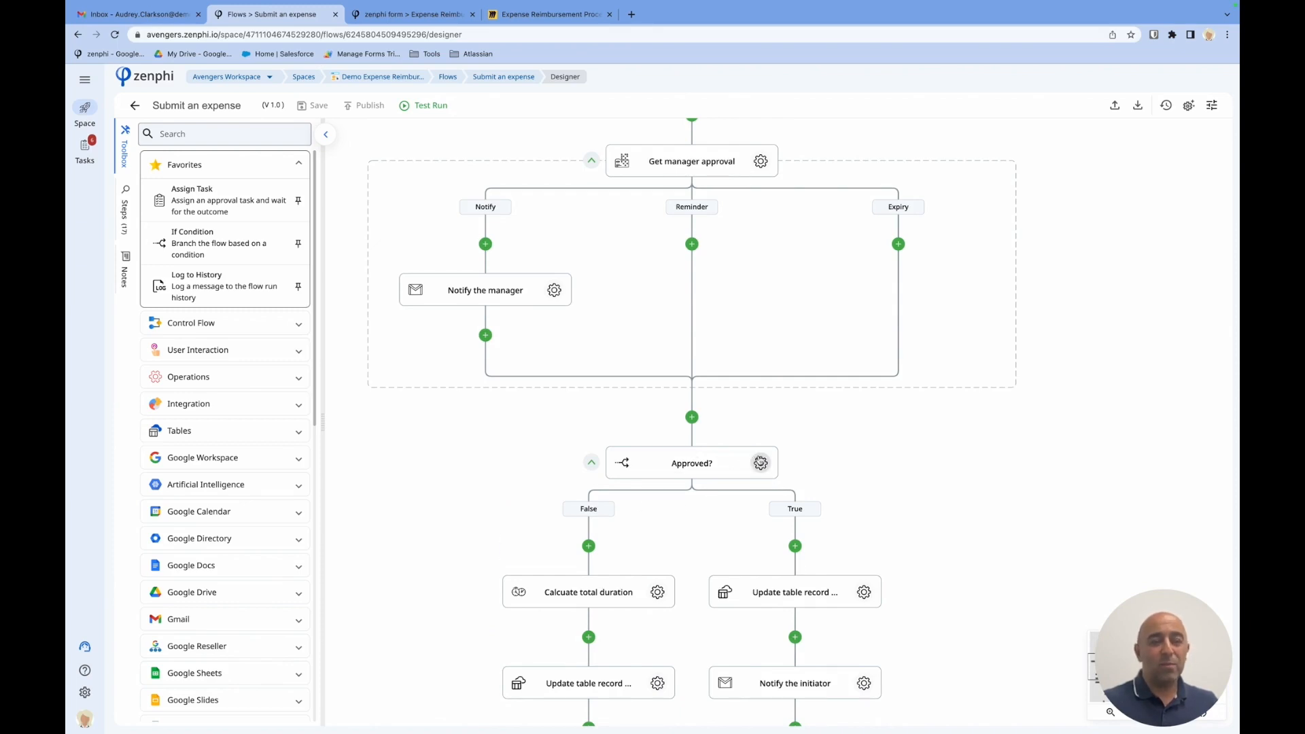
{"action": "scroll", "coordinate": [753, 461], "scroll_direction": "up", "scroll_amount": 1}
{"action": "scroll", "coordinate": [753, 461], "scroll_direction": "up", "scroll_amount": 10}
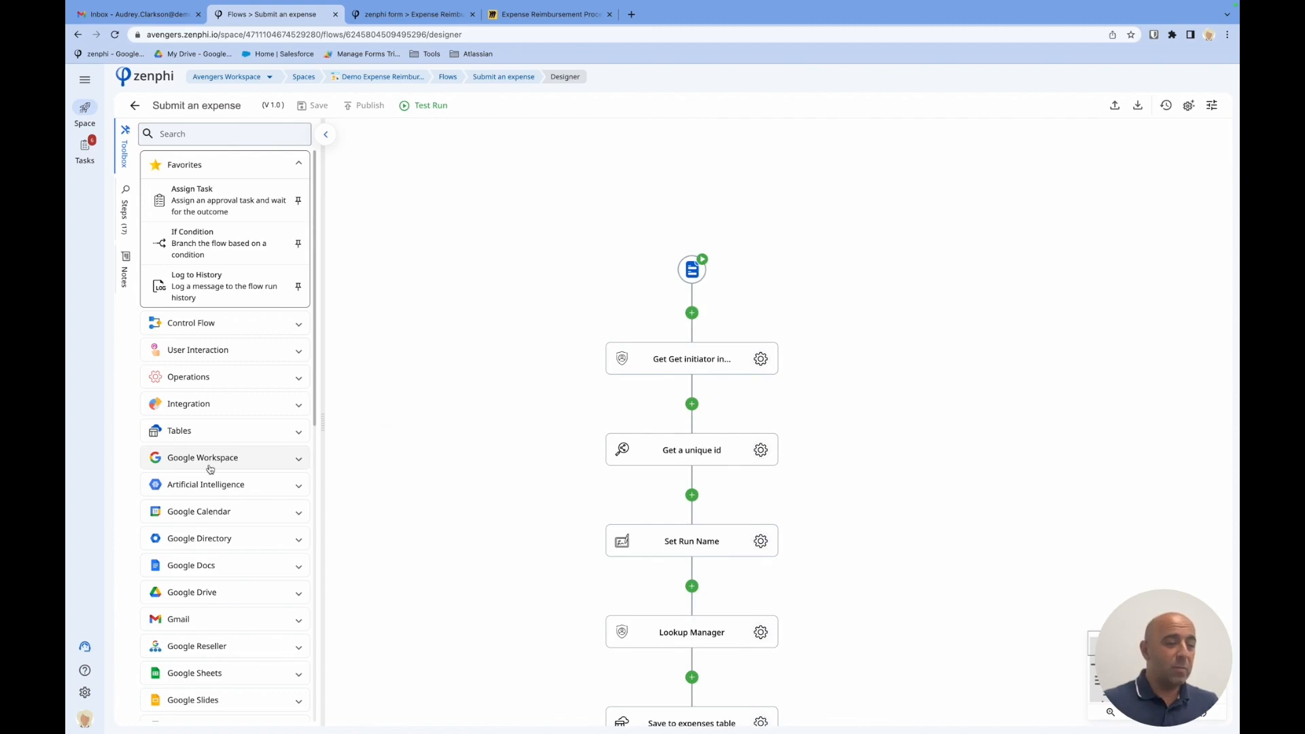
Step: Insert a Google Directory Add Alias action directly after the form trigger and delete it again
{"action": "scroll", "coordinate": [210, 469], "scroll_direction": "down", "scroll_amount": 1}
{"action": "left_click", "coordinate": [218, 513]}
{"action": "left_click_drag", "start_coordinate": [188, 409], "coordinate": [695, 314]}
{"action": "right_click", "coordinate": [748, 350]}
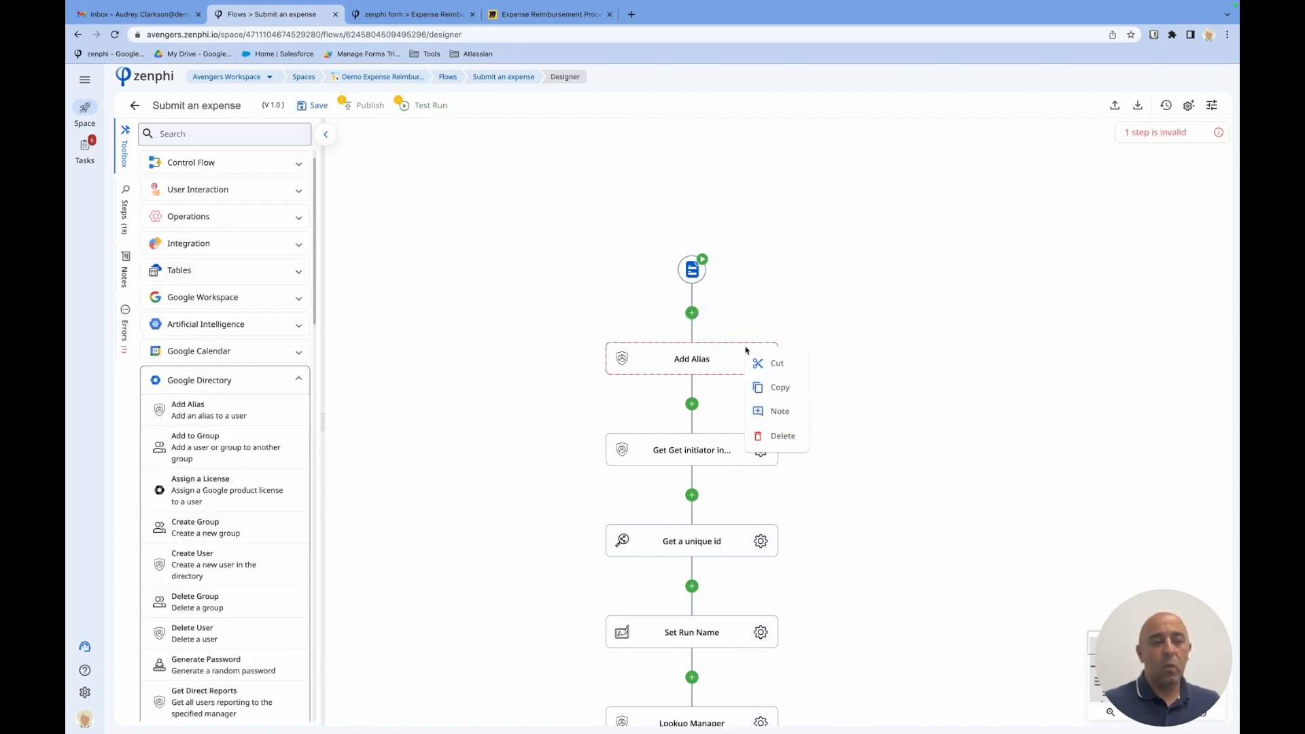
{"action": "left_click", "coordinate": [783, 436]}
{"action": "left_click", "coordinate": [810, 436]}
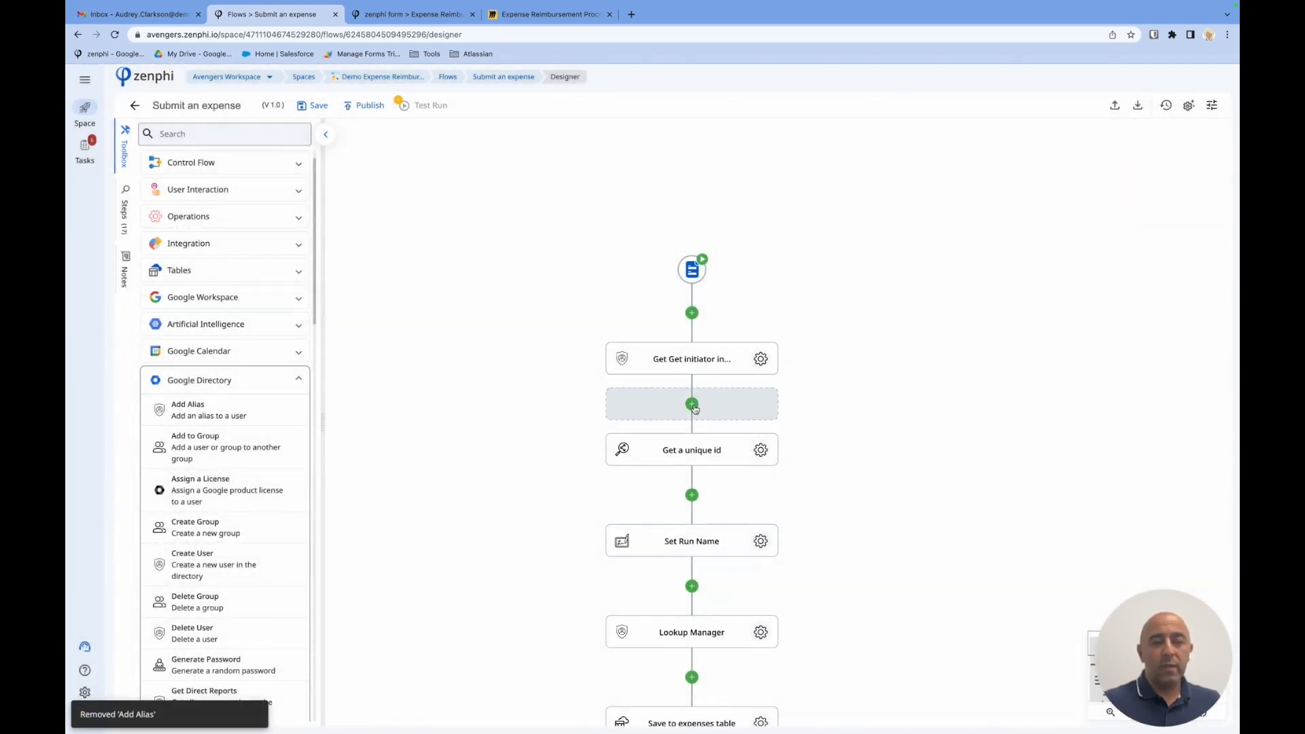
{"action": "left_click", "coordinate": [693, 405]}
{"action": "scroll", "coordinate": [886, 447], "scroll_direction": "down", "scroll_amount": 3}
{"action": "left_click", "coordinate": [794, 211]}
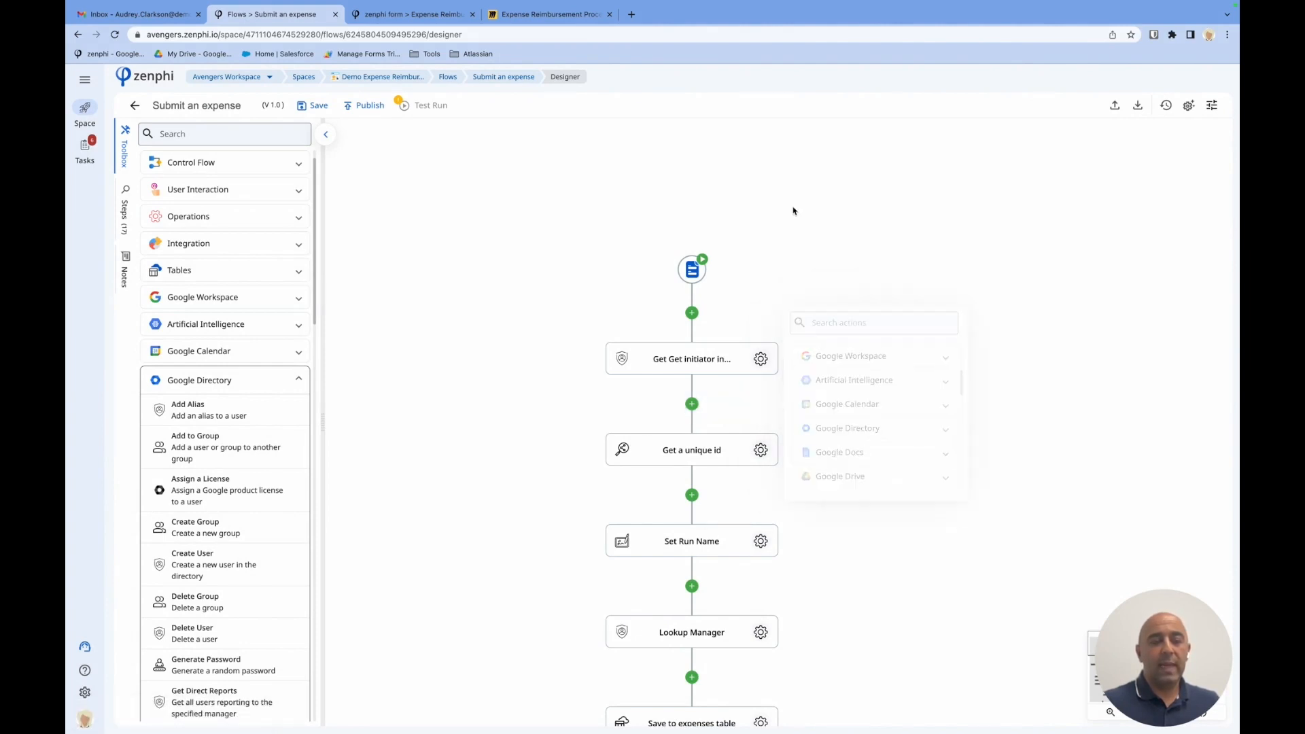
Step: Examine the connection settings of the Get initiator information action and the Google Directory connections available for it
{"action": "left_click", "coordinate": [761, 360]}
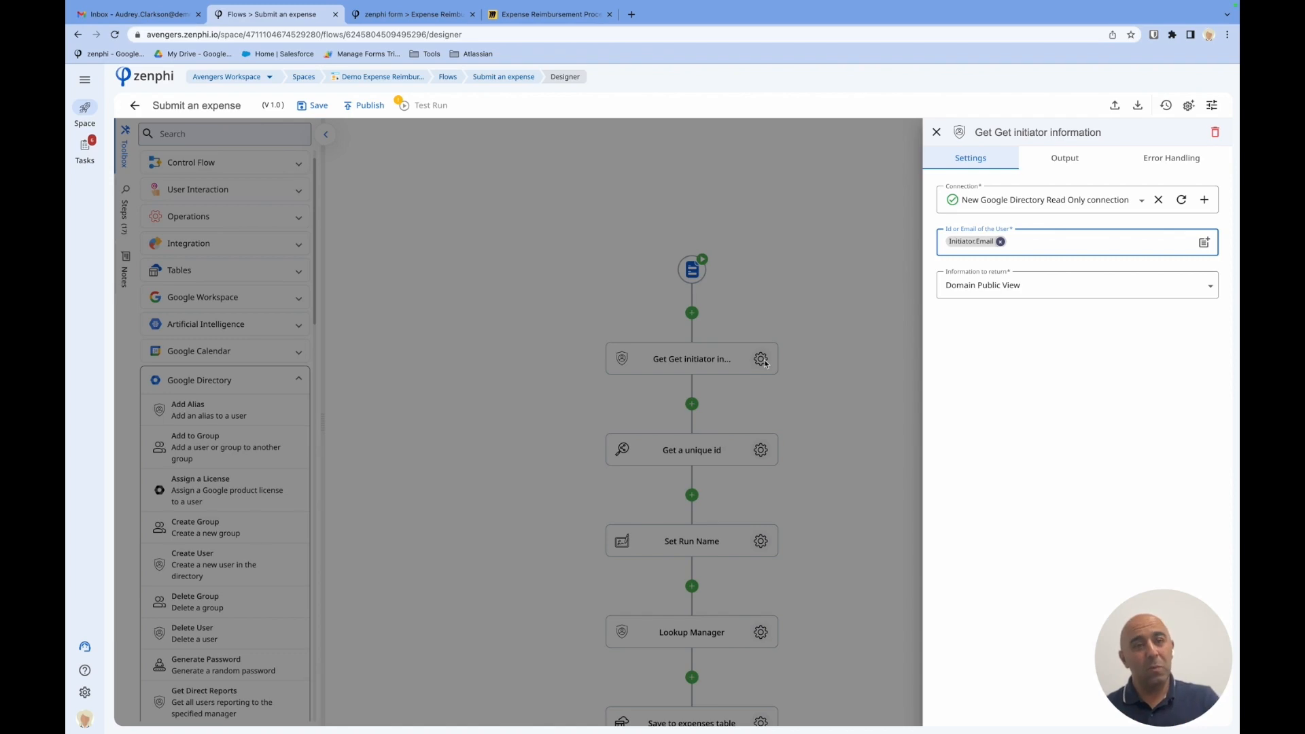
{"action": "mouse_move", "coordinate": [1066, 212]}
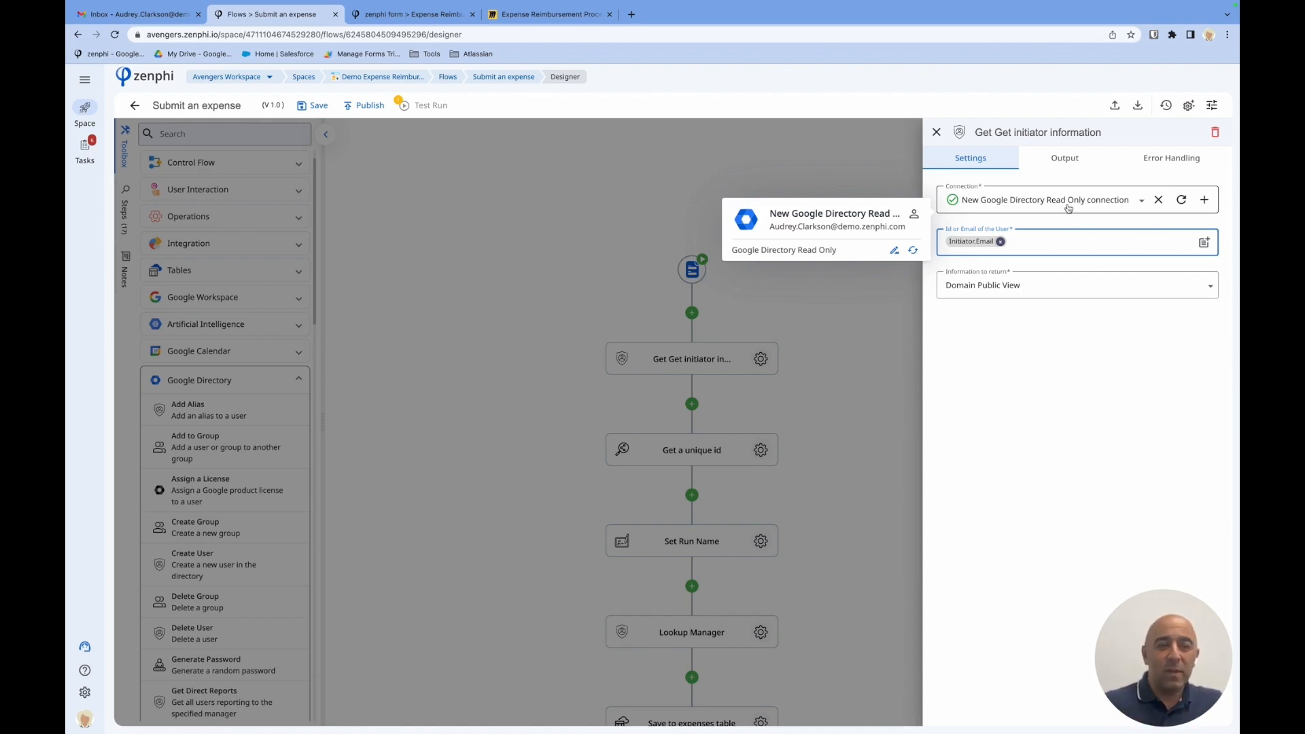
{"action": "left_click", "coordinate": [1072, 204]}
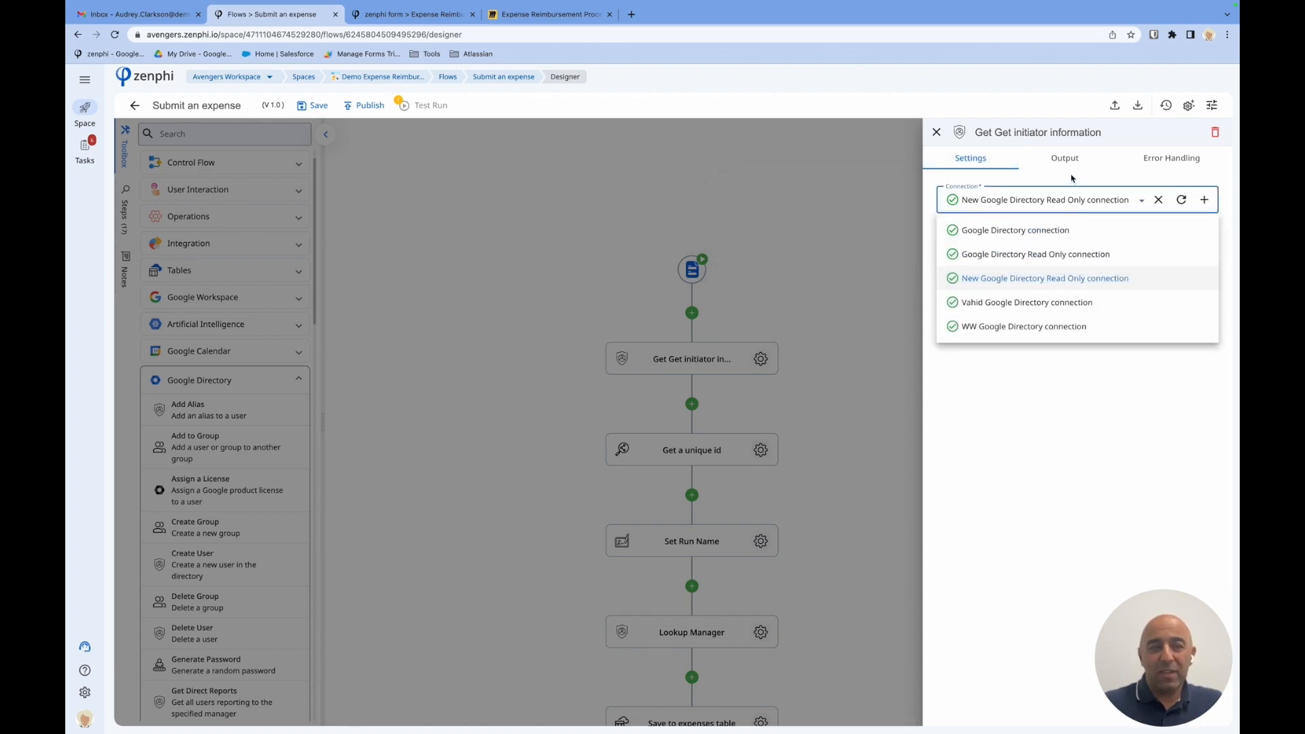
{"action": "left_click", "coordinate": [1073, 178]}
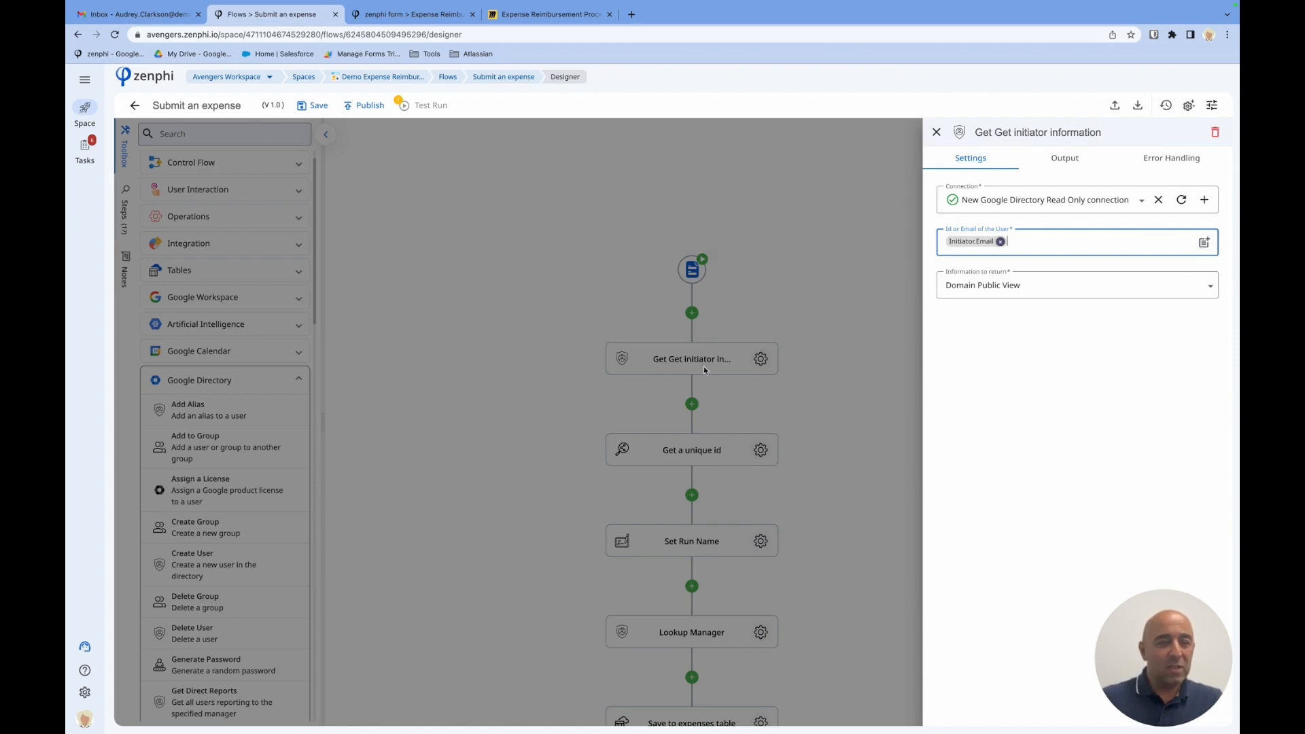
Step: Examine the form trigger's Initiator tokens available for the user ID or email field of the initiator lookup
{"action": "left_click", "coordinate": [1202, 246]}
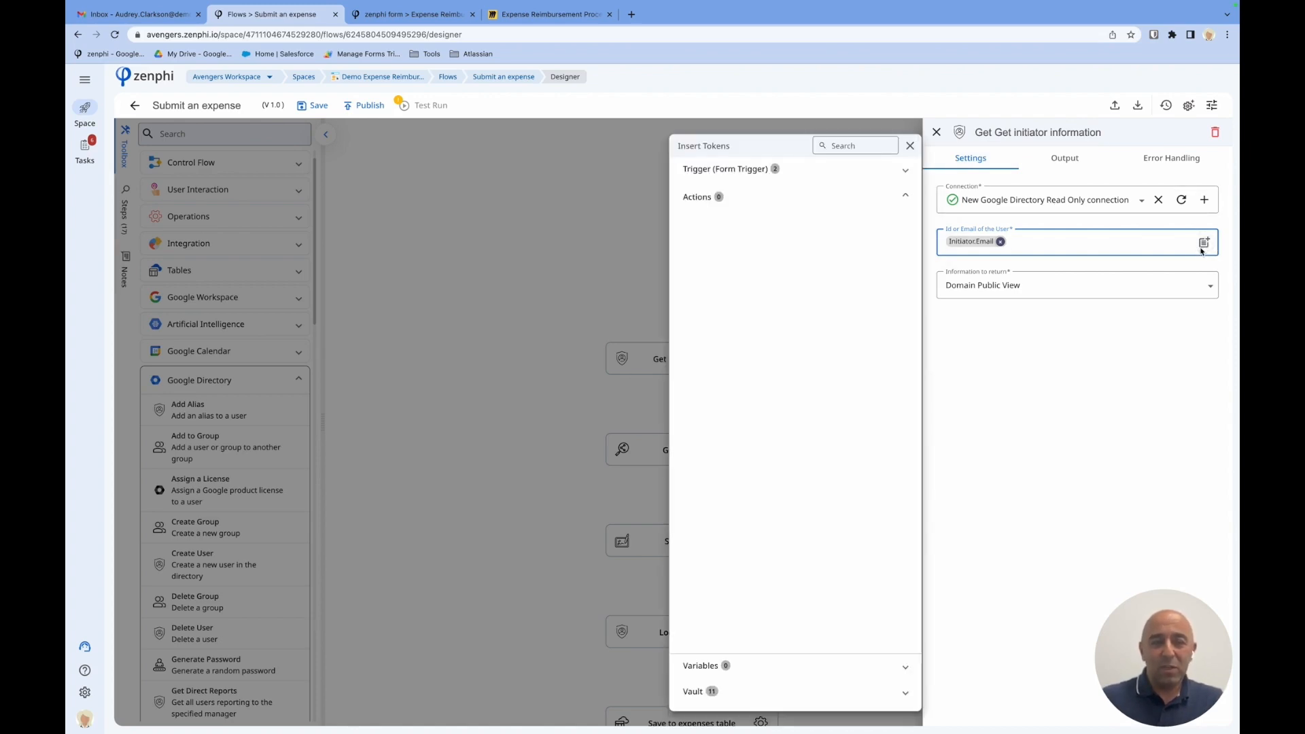
{"action": "left_click", "coordinate": [768, 178]}
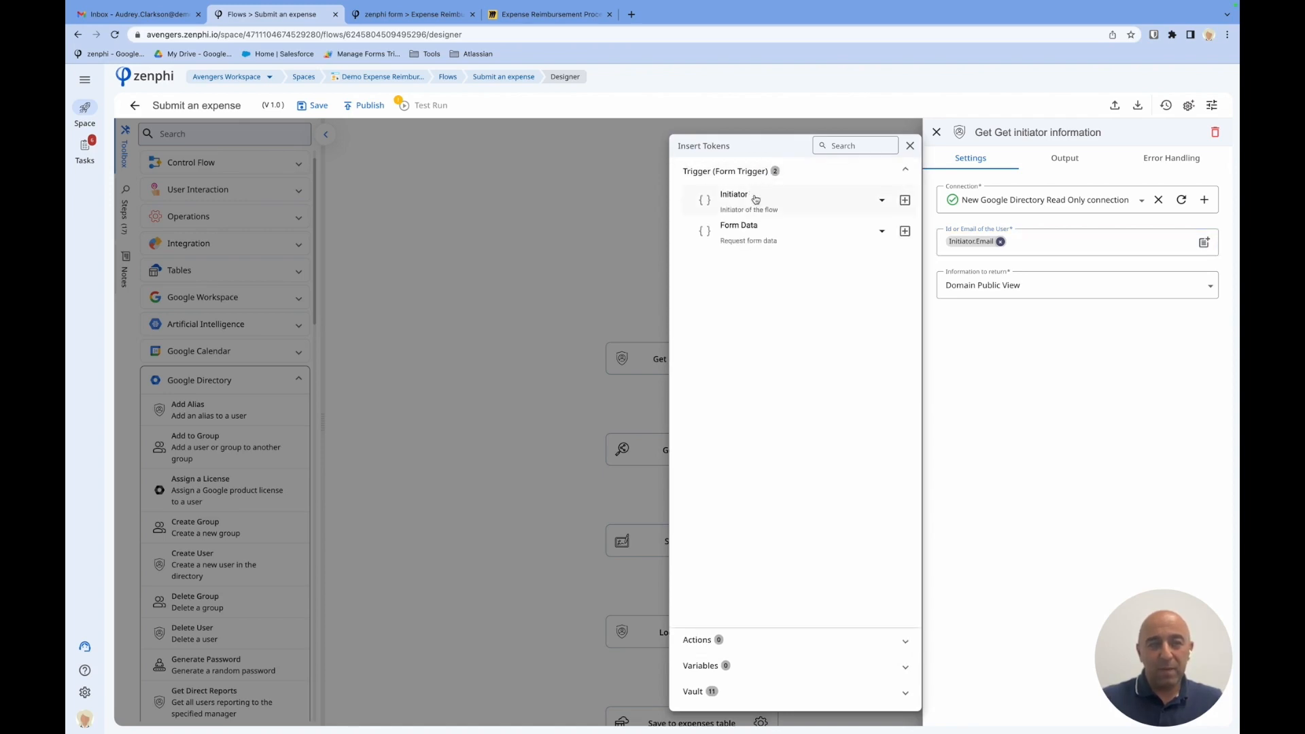
{"action": "left_click", "coordinate": [754, 197]}
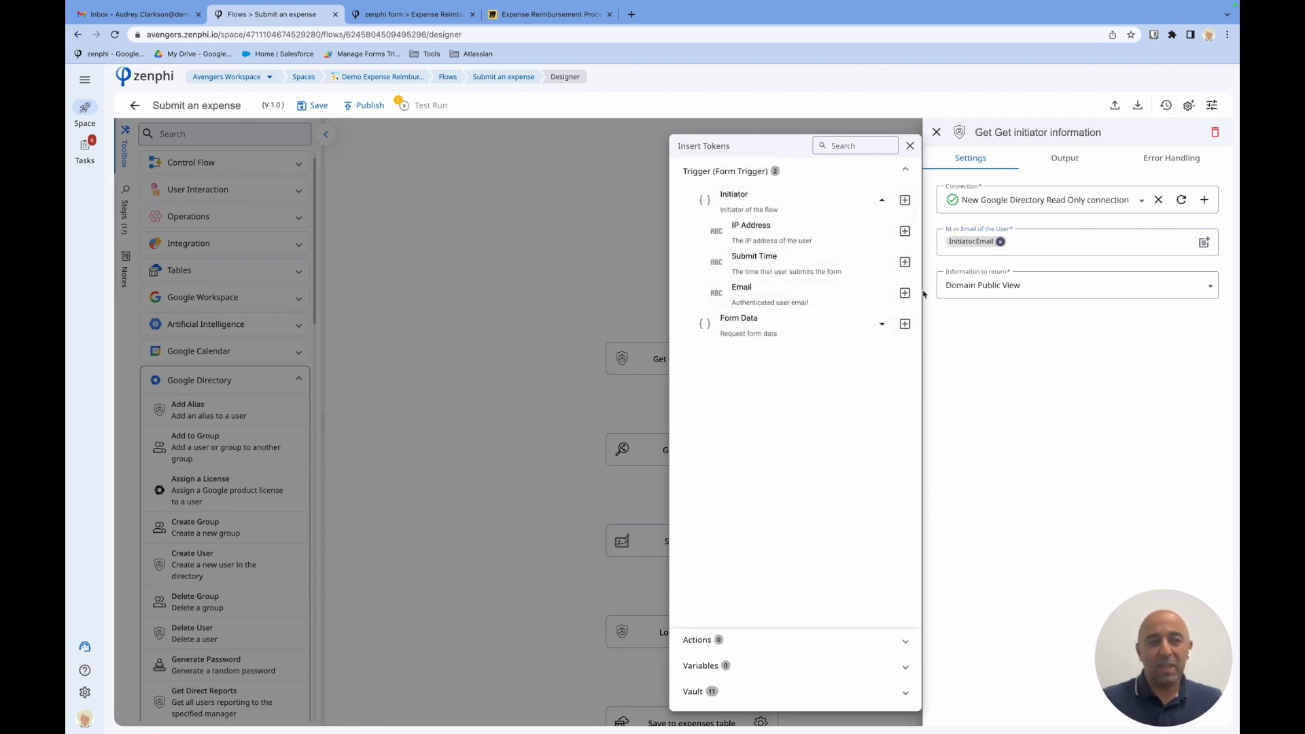
{"action": "left_click", "coordinate": [1026, 246]}
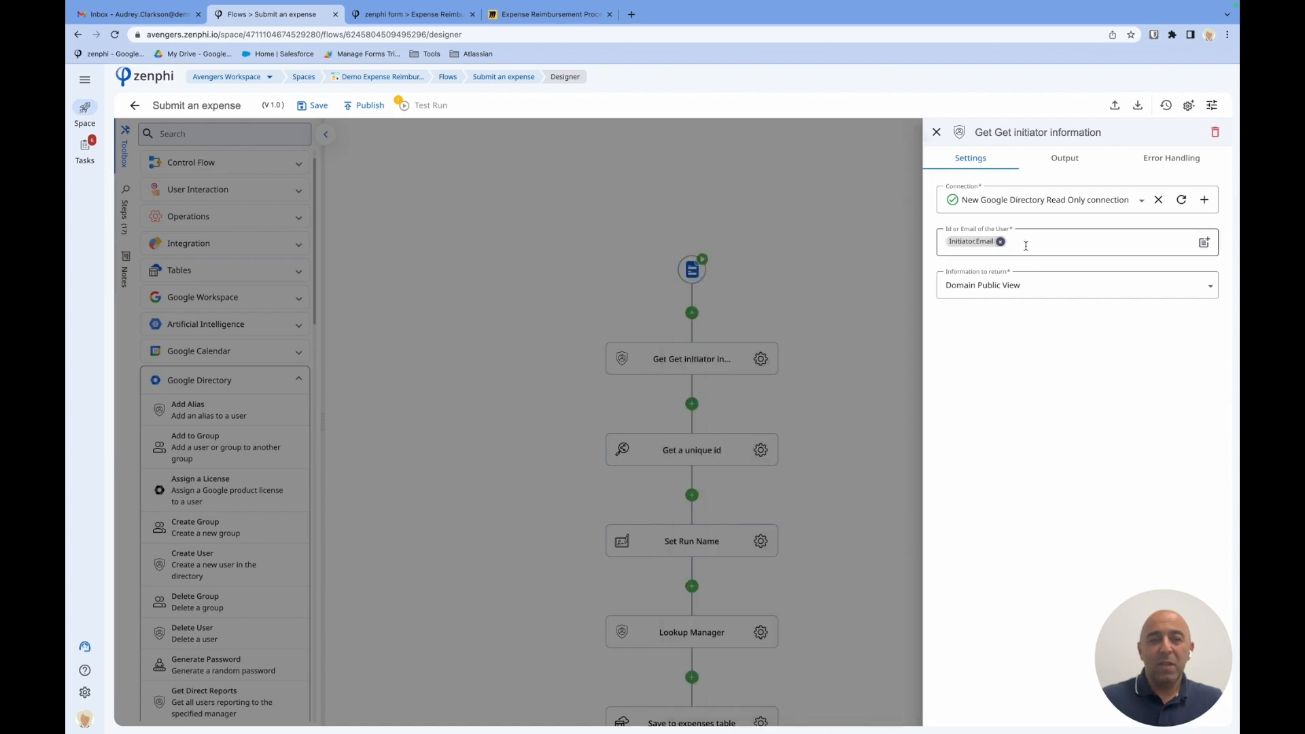
Step: Replace the Initiator.Email token in the user field with a fixed sample e-mail address and clear the field again
{"action": "left_click", "coordinate": [1001, 241]}
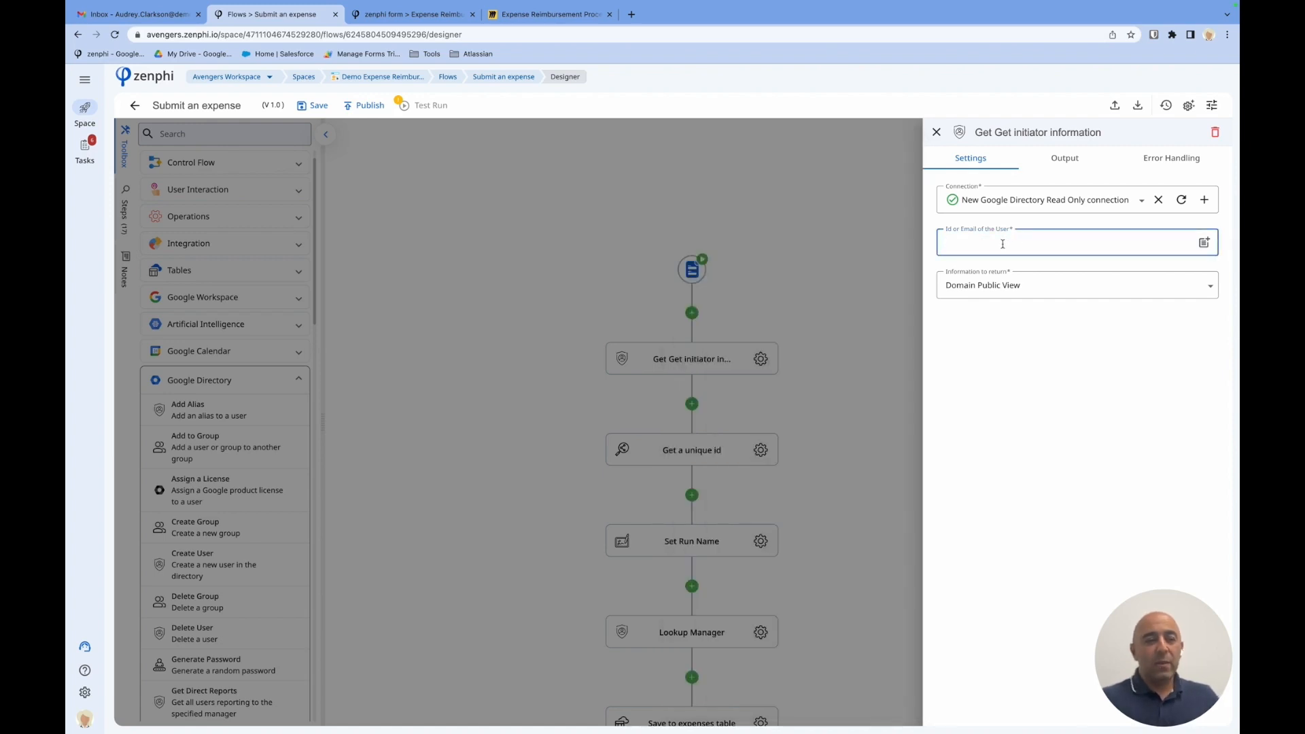
{"action": "type", "text": "test@"}
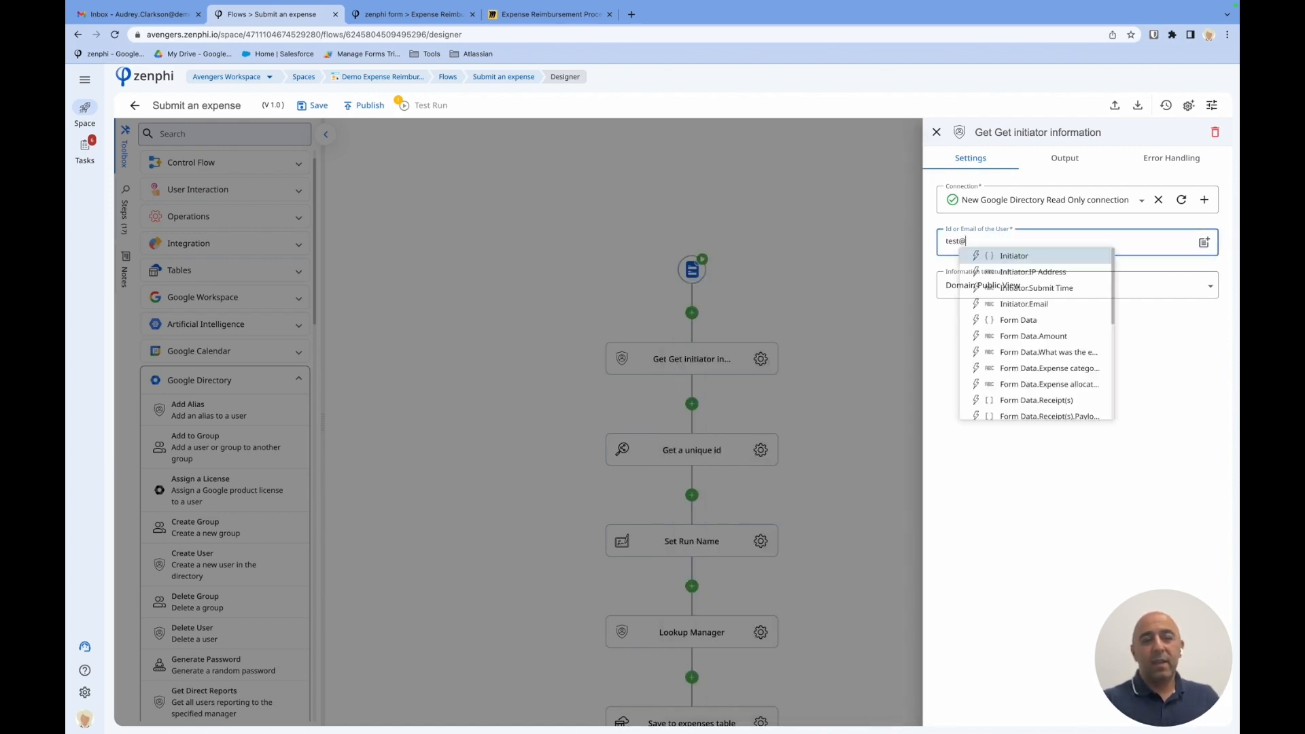
{"action": "type", "text": "example.com"}
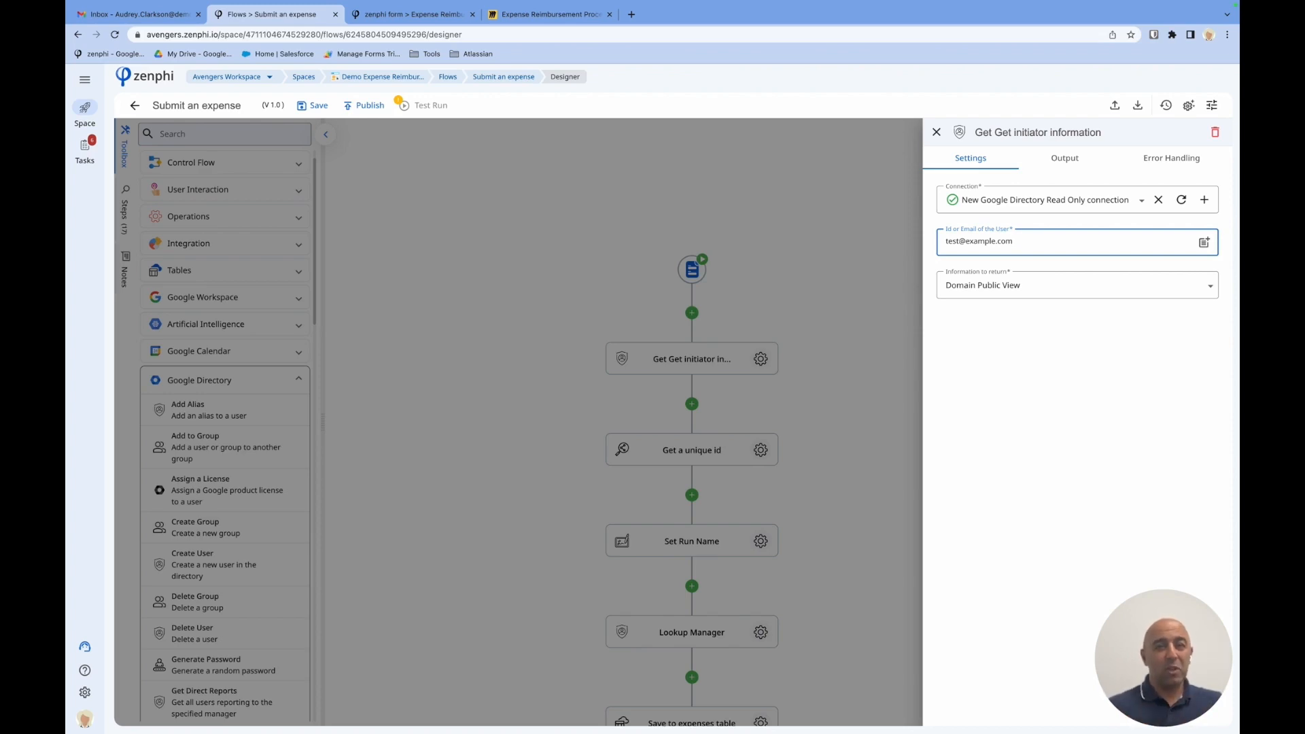
{"action": "left_click_drag", "start_coordinate": [1040, 241], "coordinate": [876, 240]}
{"action": "key", "text": "BackSpace"}
Step: Insert the form trigger's Initiator Email token as the user ID or email for the initiator lookup
{"action": "left_click", "coordinate": [1204, 243]}
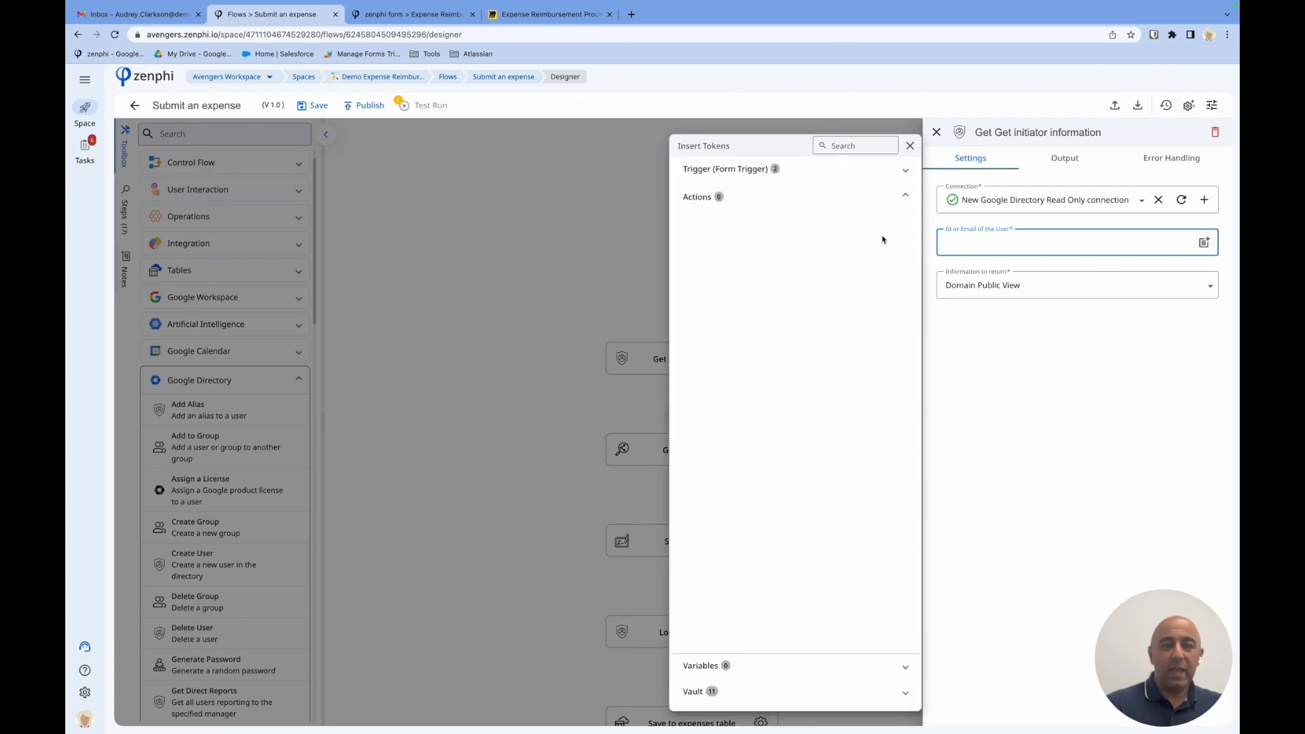
{"action": "left_click", "coordinate": [786, 170]}
{"action": "left_click", "coordinate": [844, 209]}
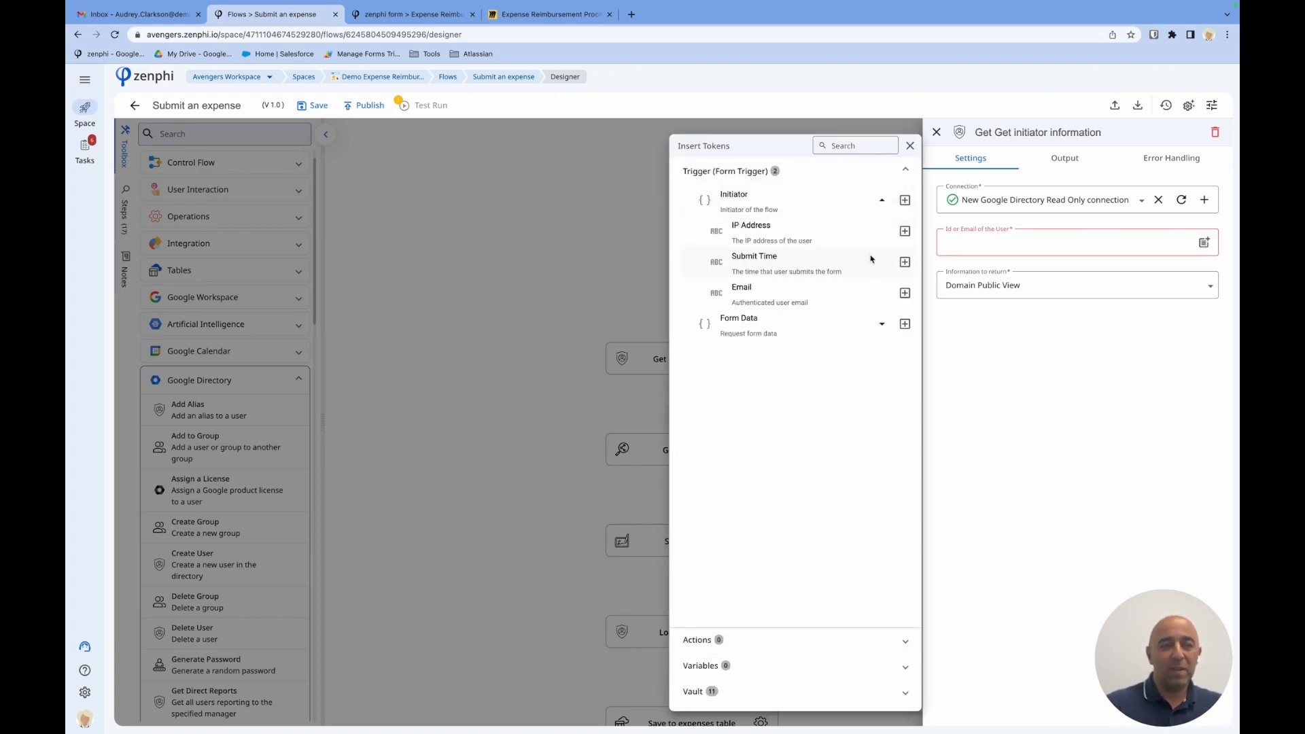
{"action": "left_click", "coordinate": [905, 293]}
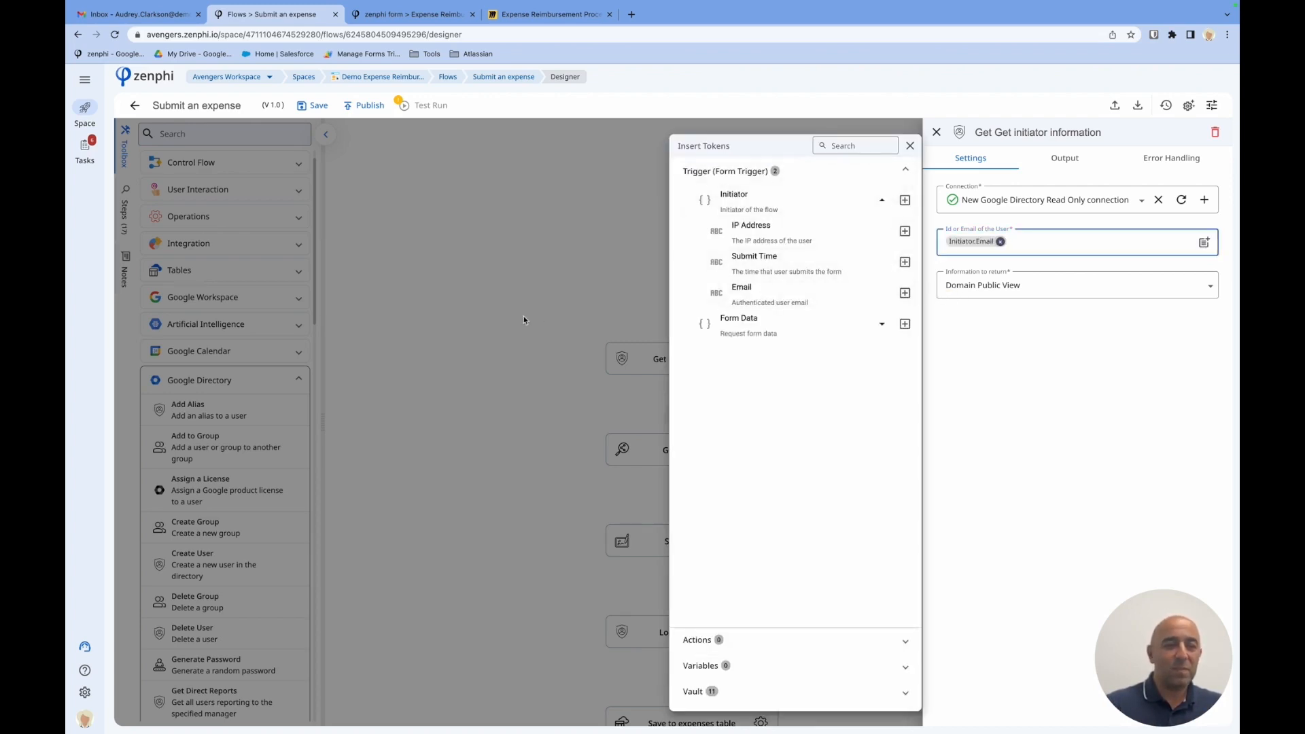
{"action": "left_click", "coordinate": [1094, 353]}
Step: Examine the output properties of the Get initiator information action and close its configuration
{"action": "left_click", "coordinate": [1071, 163]}
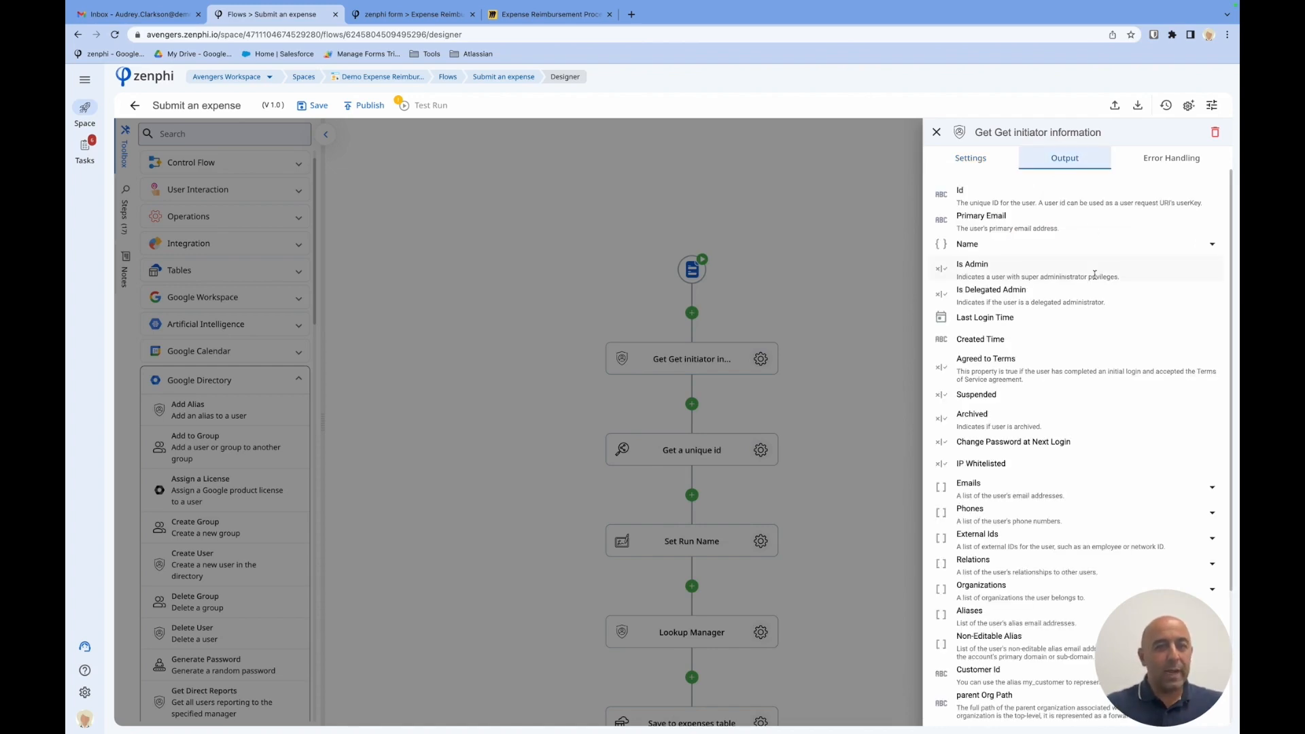
{"action": "scroll", "coordinate": [1094, 274], "scroll_direction": "down", "scroll_amount": 1}
{"action": "left_click", "coordinate": [1077, 238]}
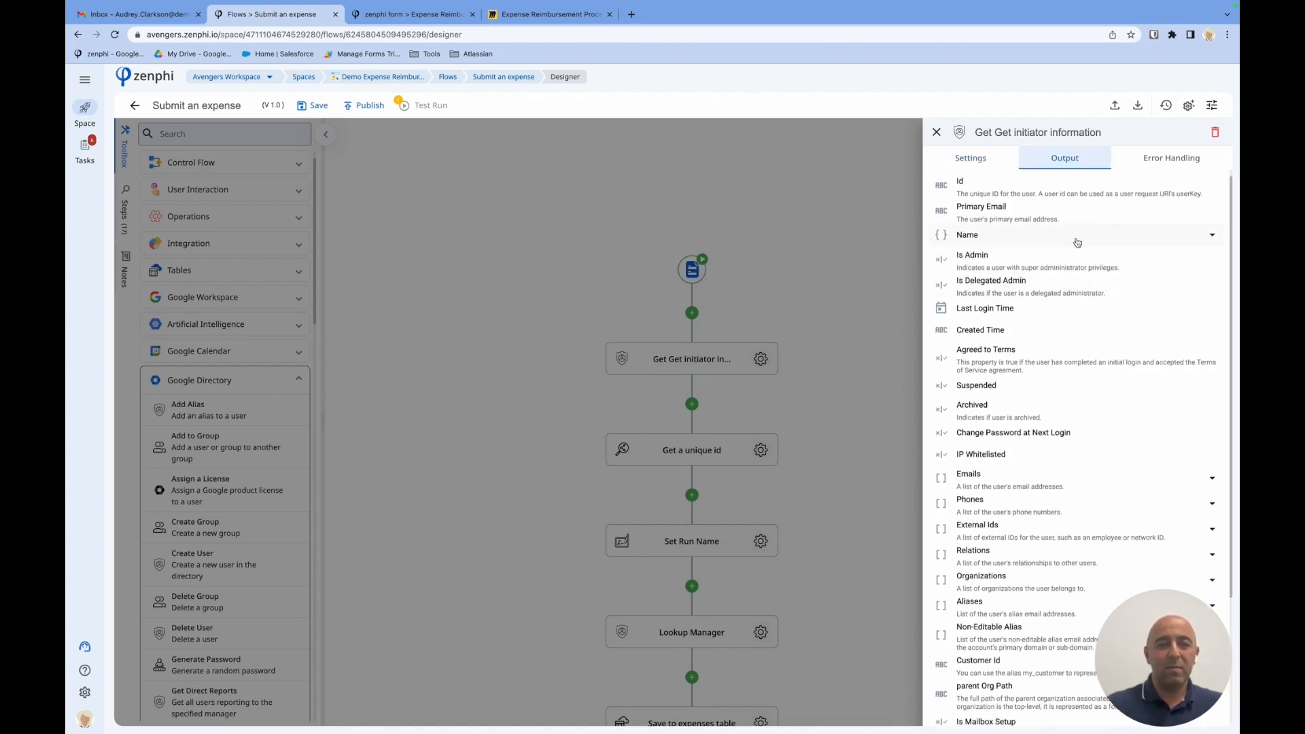
{"action": "left_click", "coordinate": [812, 319]}
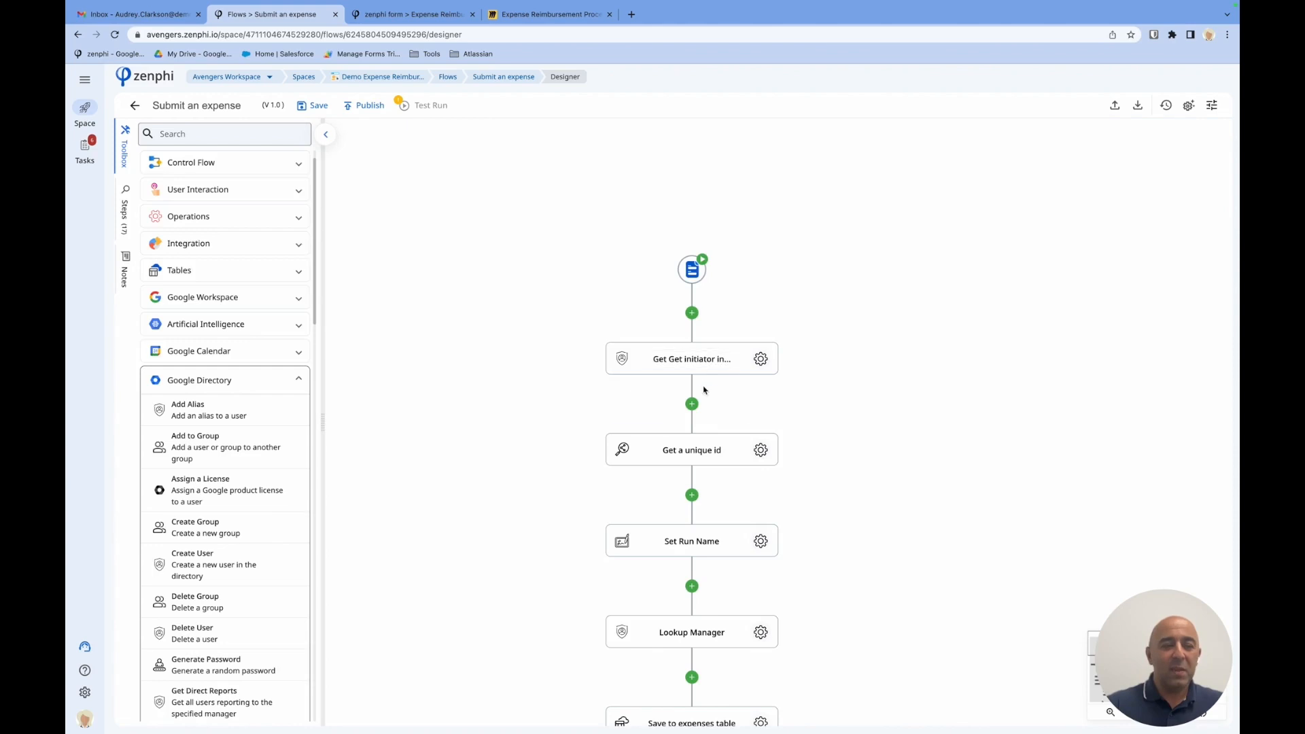
Step: Examine the Lookup Manager action's settings and open the settings of the Save to expenses table action
{"action": "scroll", "coordinate": [741, 507], "scroll_direction": "down", "scroll_amount": 3}
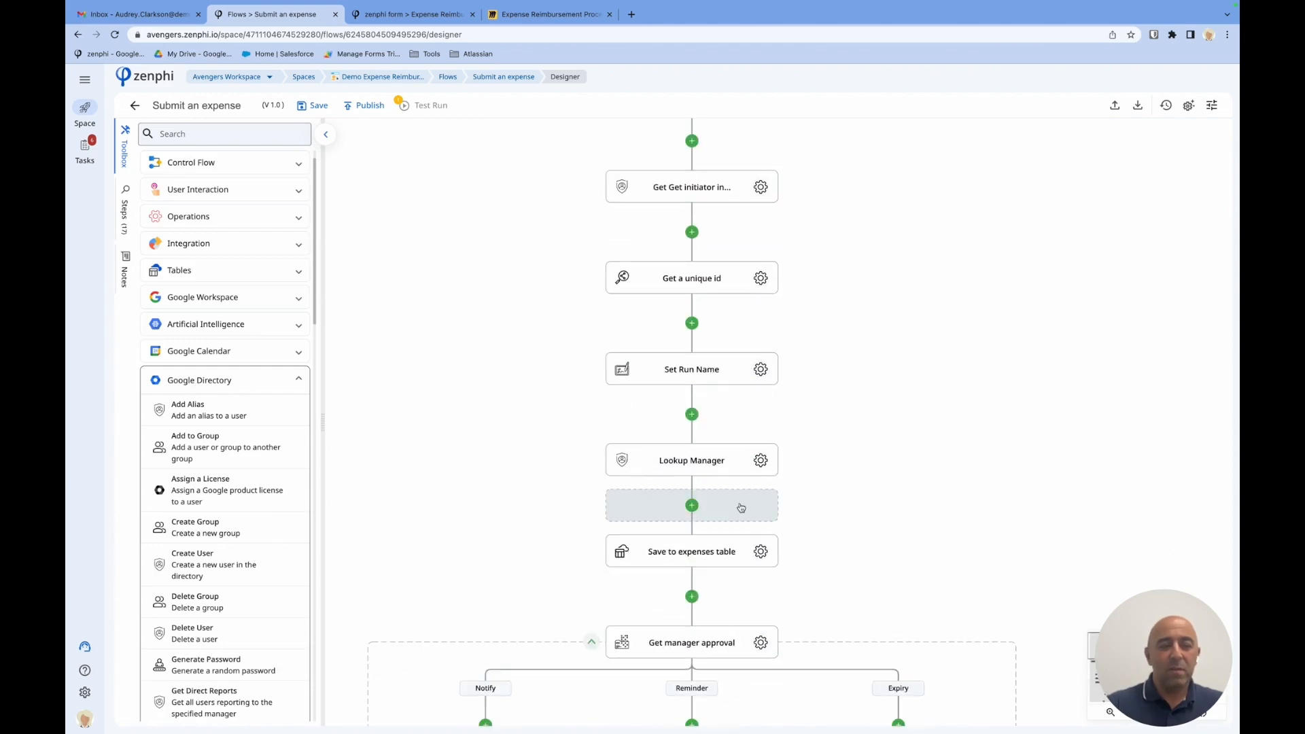
{"action": "left_click", "coordinate": [761, 461]}
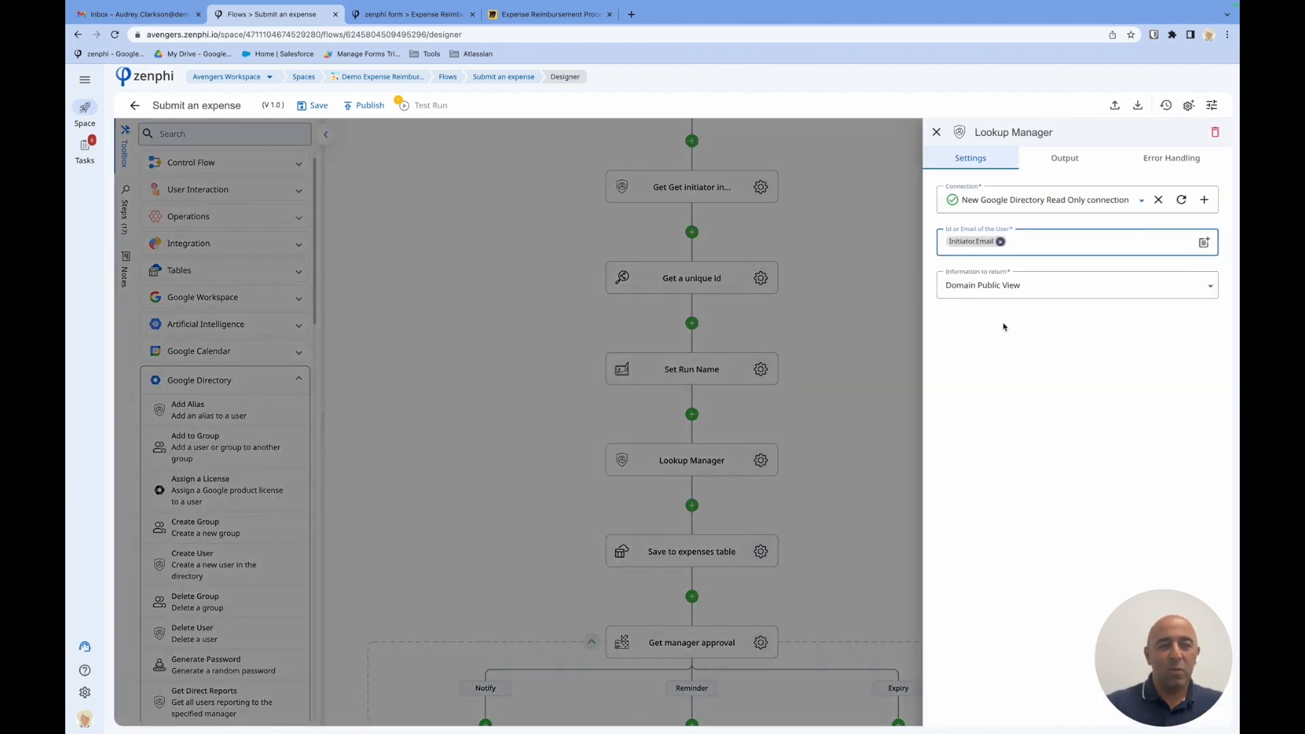
{"action": "left_click", "coordinate": [875, 336]}
{"action": "scroll", "coordinate": [839, 447], "scroll_direction": "down", "scroll_amount": 3}
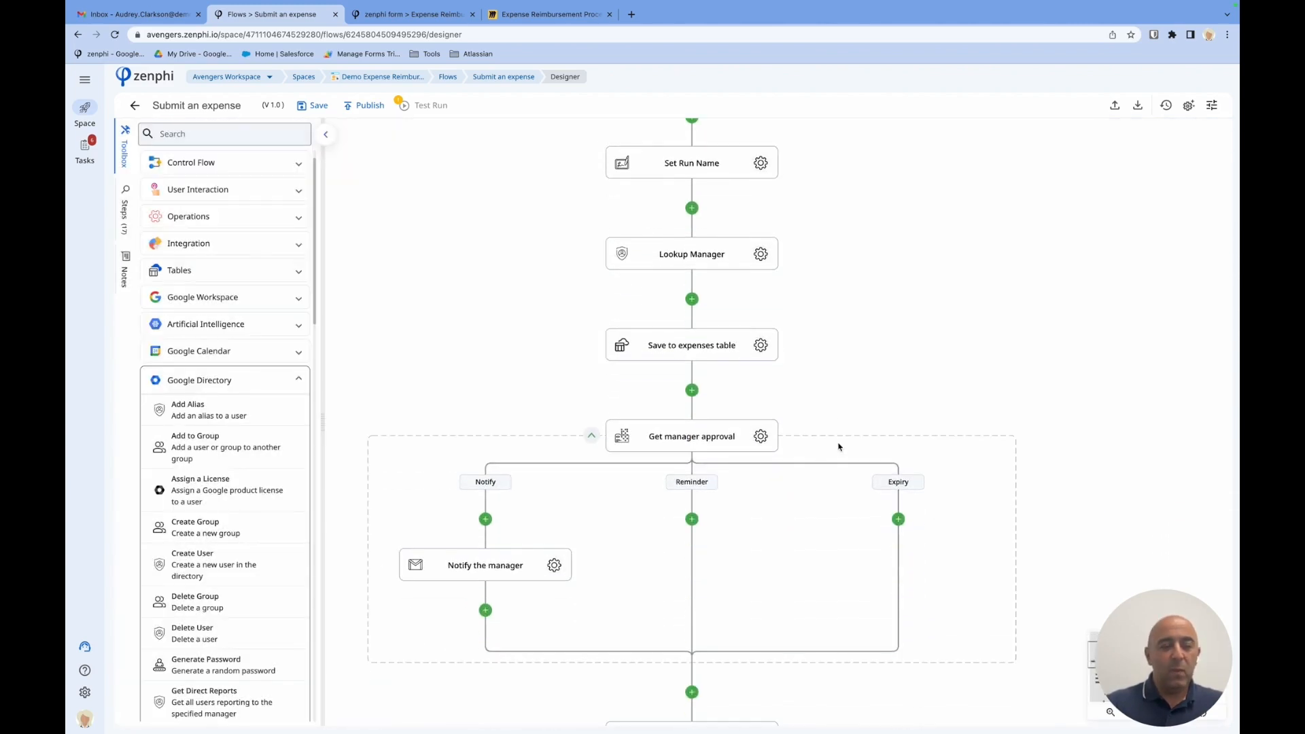
{"action": "left_click", "coordinate": [762, 346]}
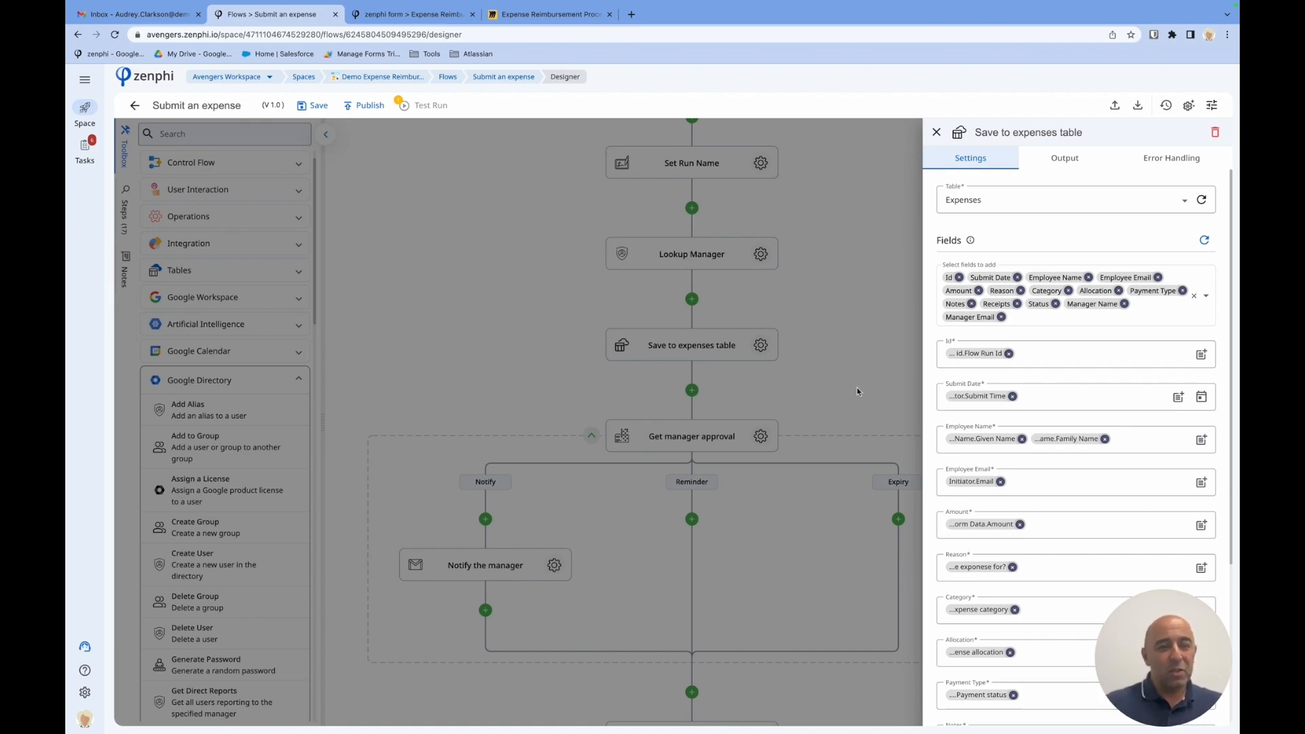
Step: Open the space's Expenses table in a duplicate browser tab and examine its records and columns
{"action": "right_click", "coordinate": [294, 13]}
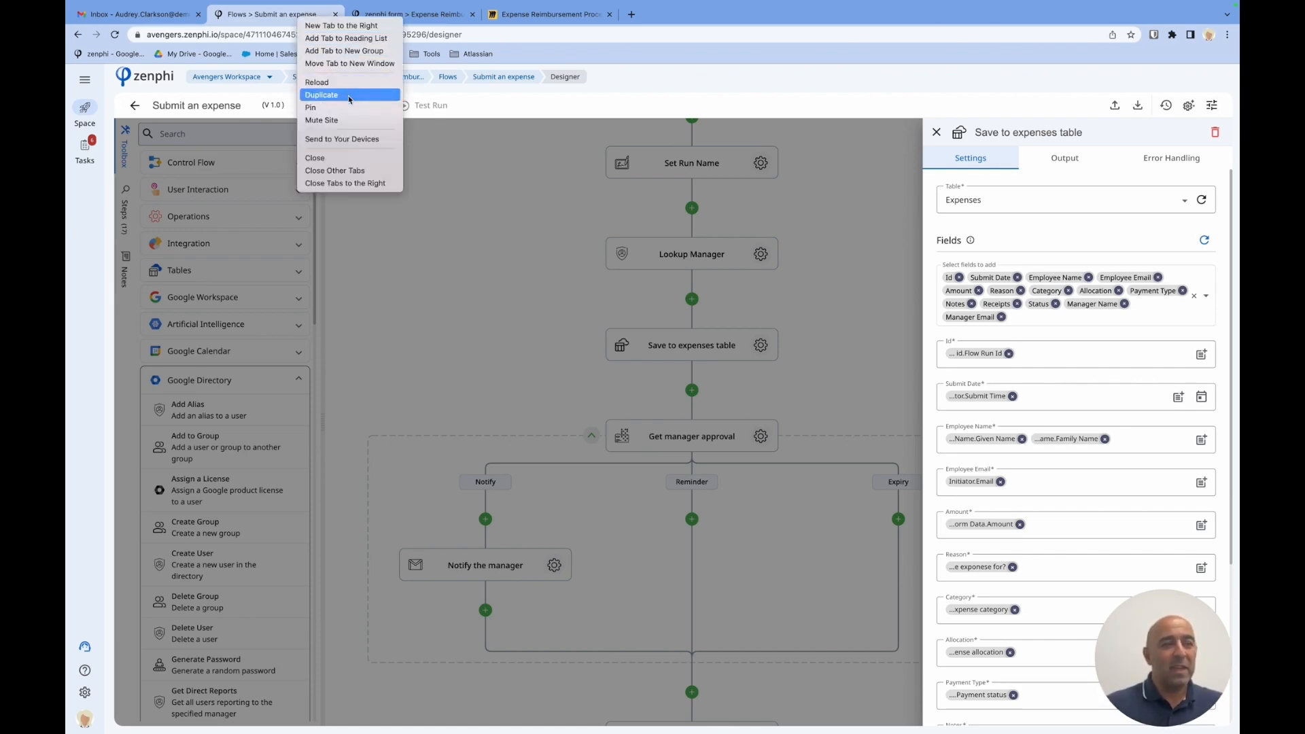
{"action": "left_click", "coordinate": [348, 100]}
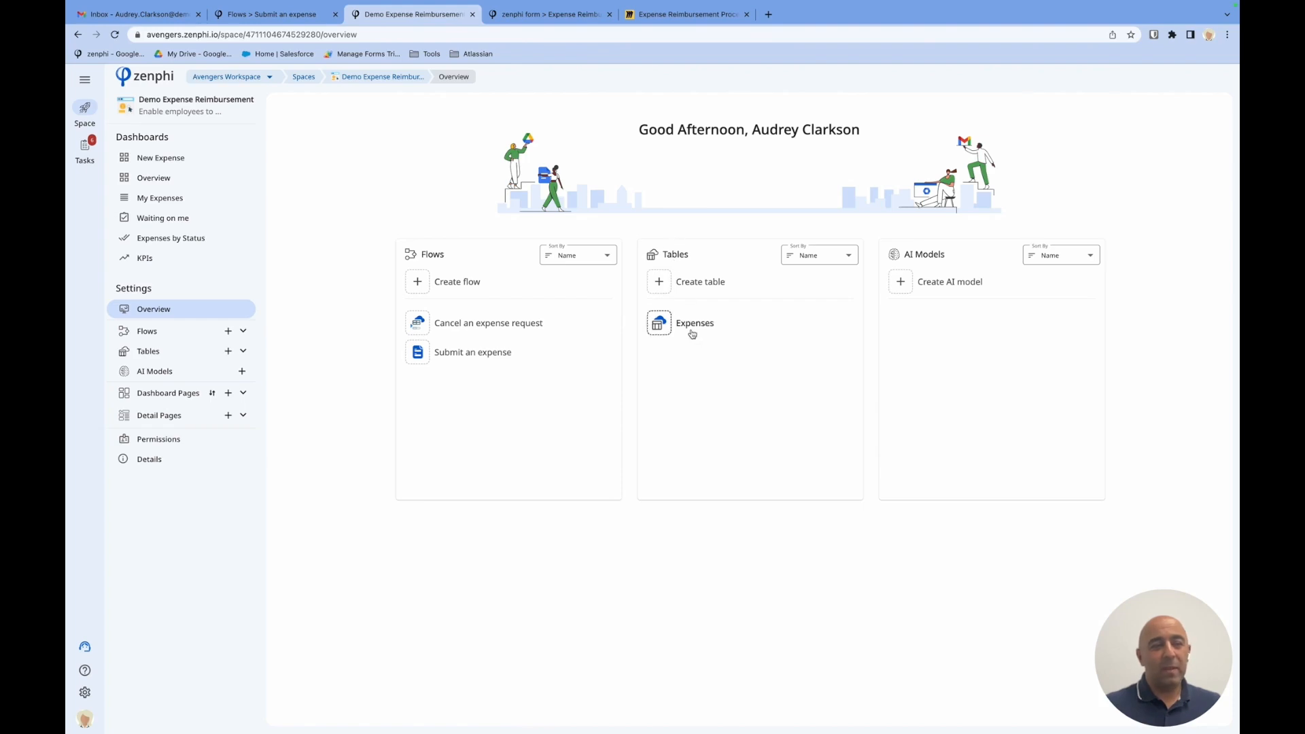
{"action": "left_click", "coordinate": [689, 325]}
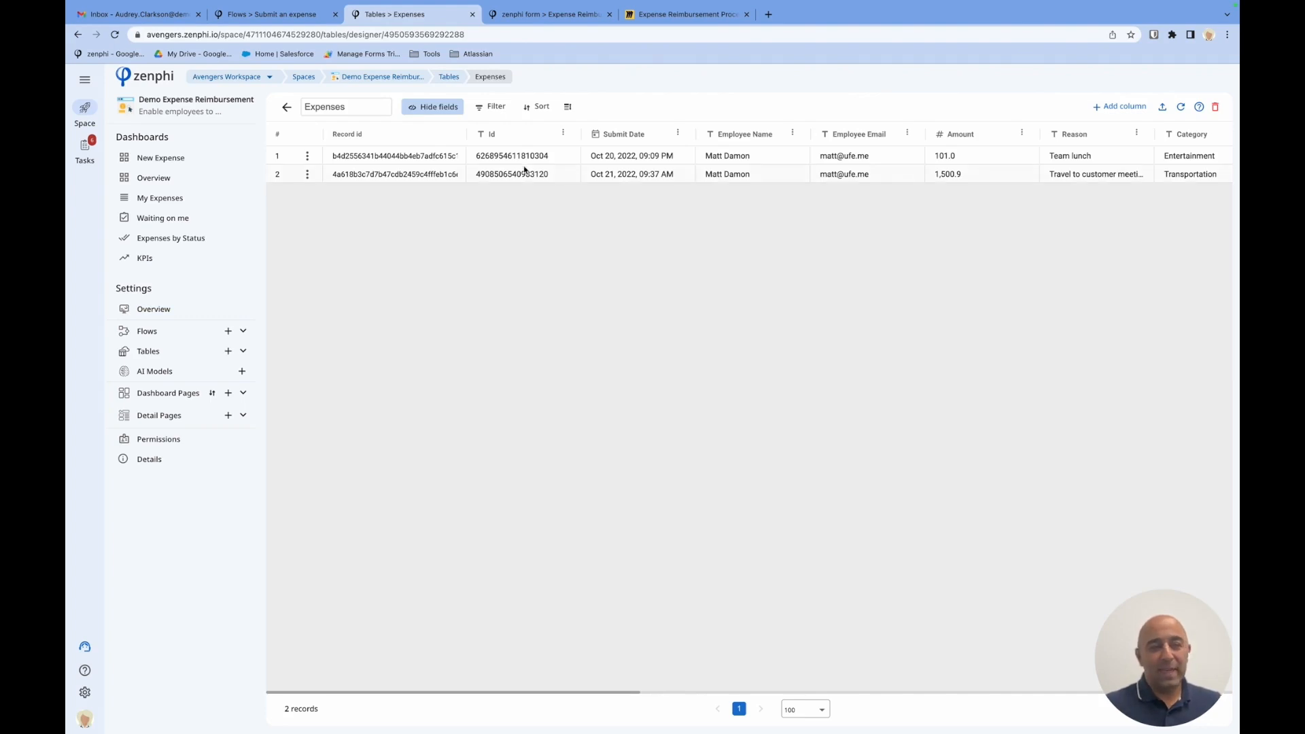
{"action": "scroll", "coordinate": [527, 167], "scroll_direction": "right", "scroll_amount": 5}
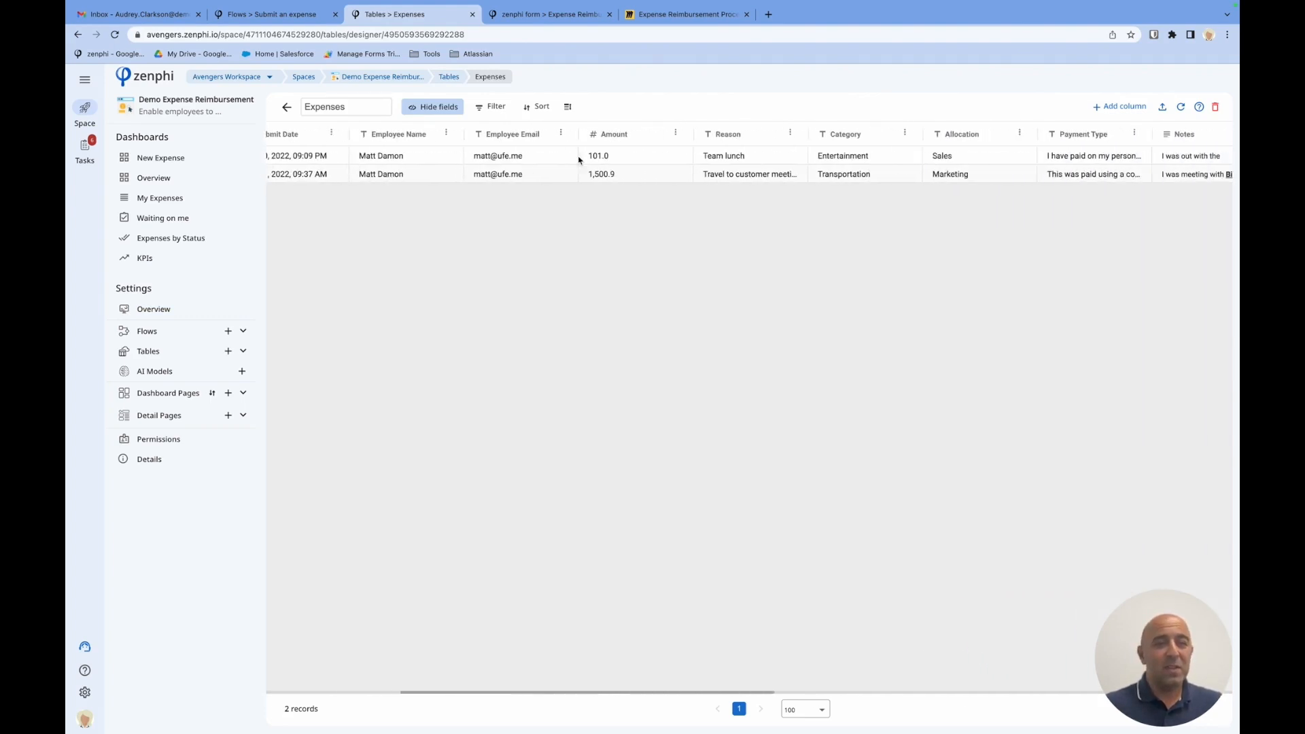
Step: Examine the column types offered for a new Expenses column, cancel without creating one, and view the table's remaining columns
{"action": "left_click", "coordinate": [1115, 108]}
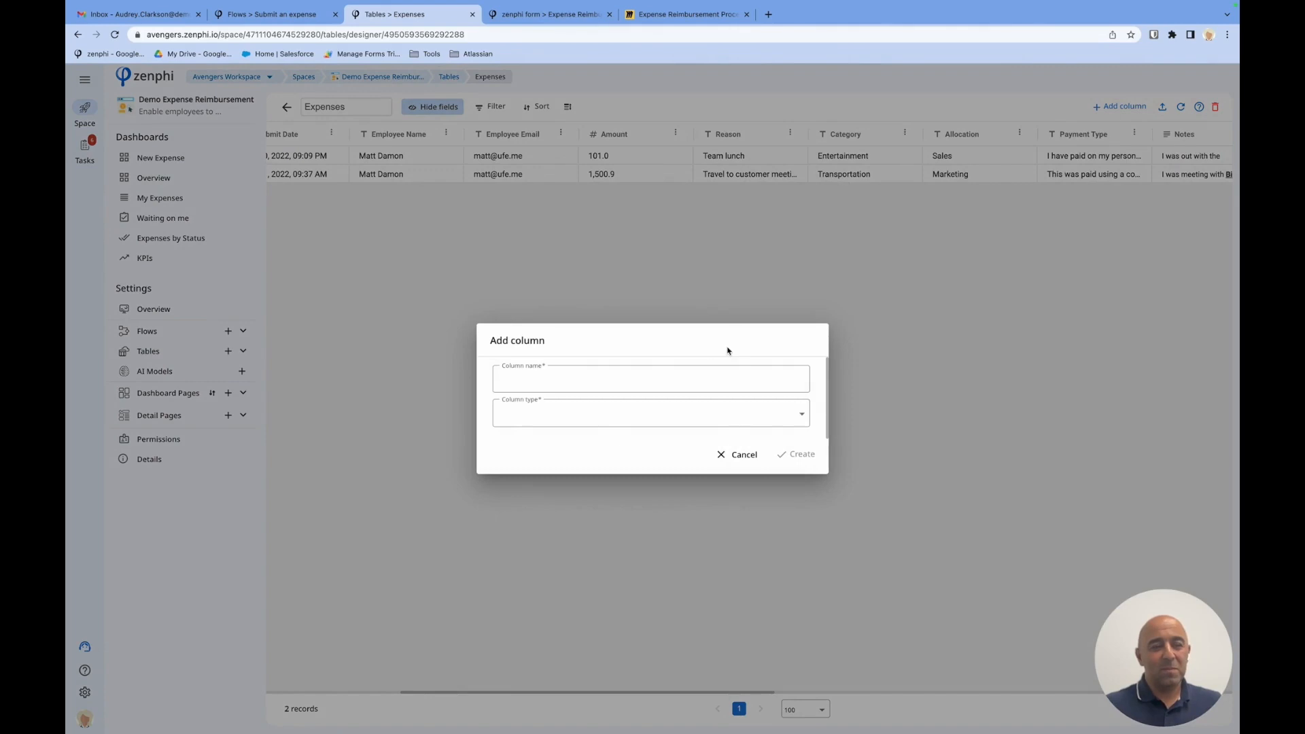
{"action": "left_click", "coordinate": [588, 385]}
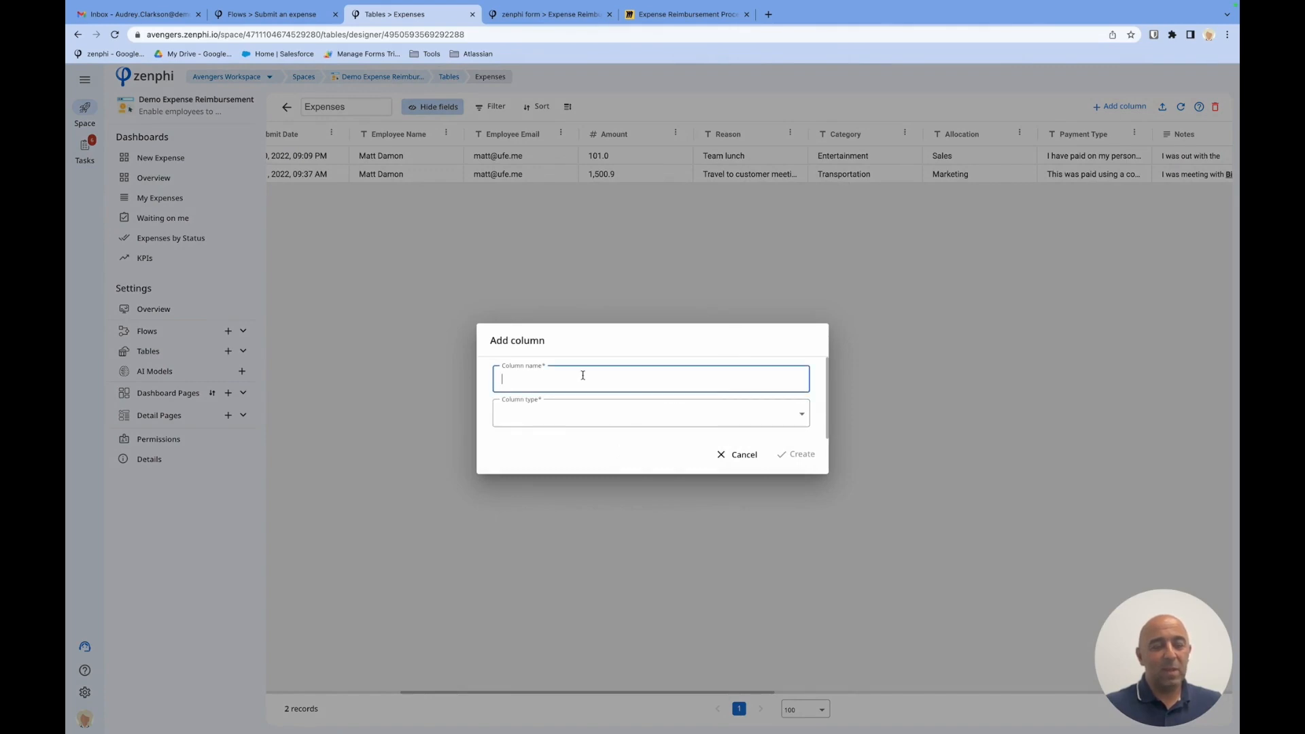
{"action": "left_click", "coordinate": [530, 414]}
{"action": "scroll", "coordinate": [572, 533], "scroll_direction": "down", "scroll_amount": 4}
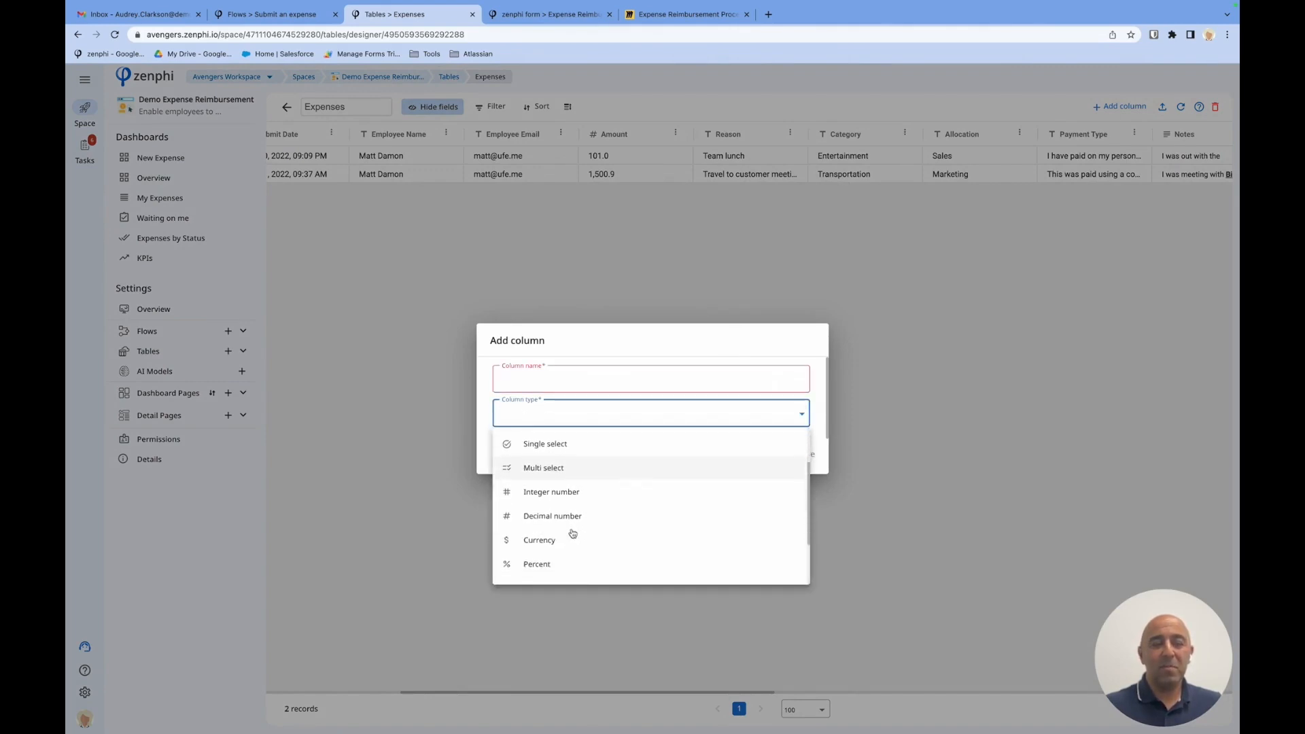
{"action": "left_click", "coordinate": [603, 348]}
{"action": "left_click", "coordinate": [740, 454]}
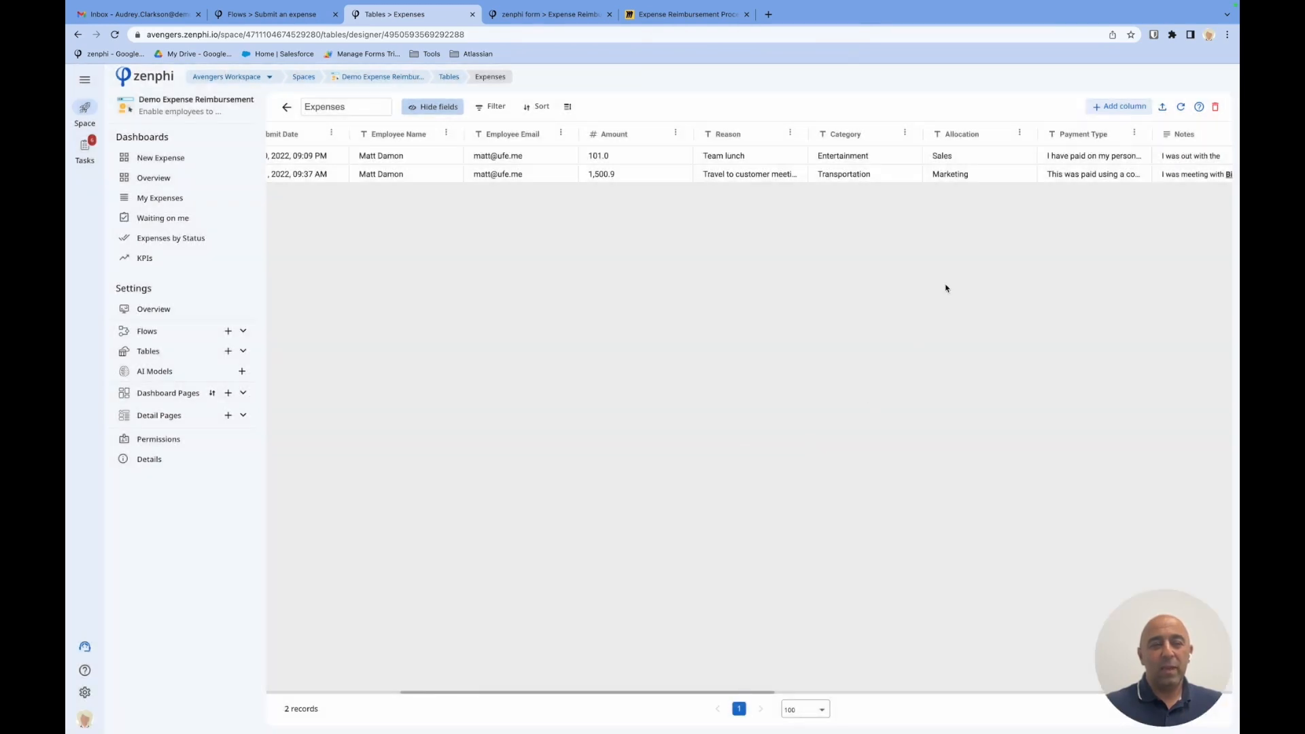
{"action": "scroll", "coordinate": [989, 177], "scroll_direction": "right", "scroll_amount": 10}
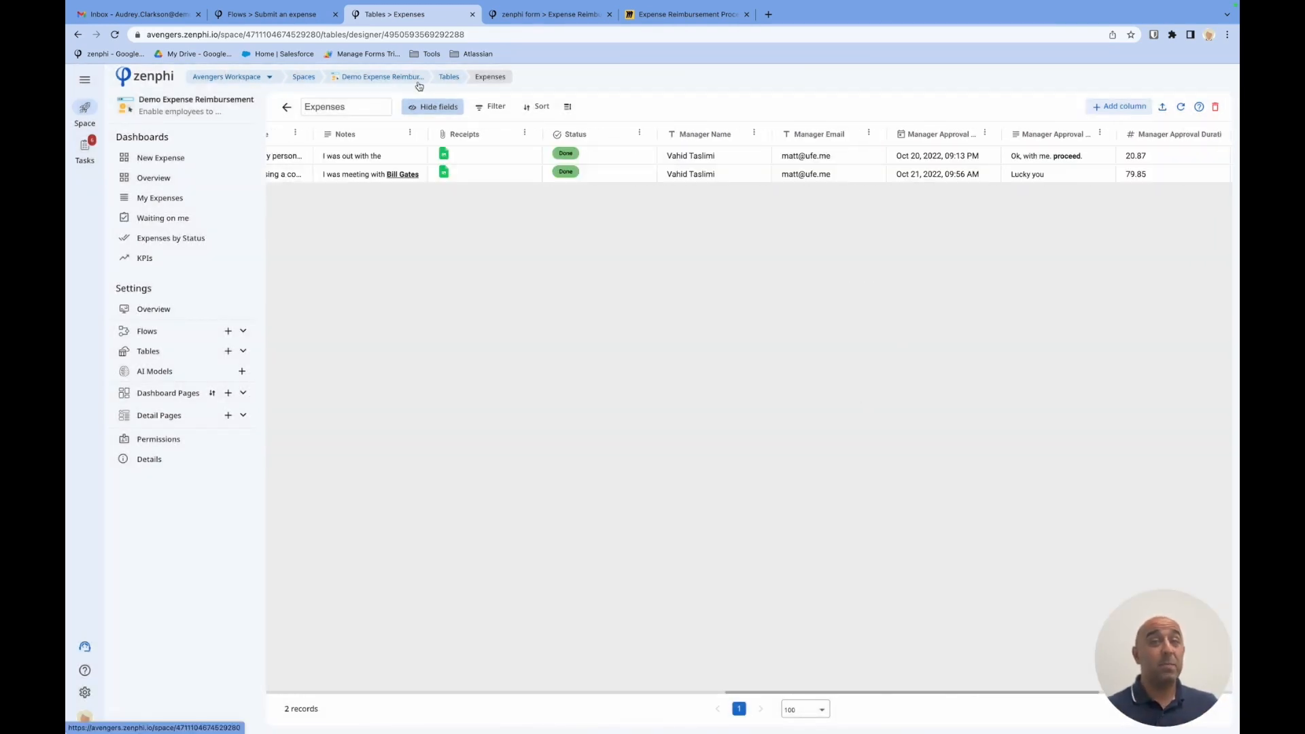
Step: Return to the flow and examine the Save to expenses table field mappings, including the Lookup Manager tokens available for Manager Email
{"action": "left_click", "coordinate": [238, 15]}
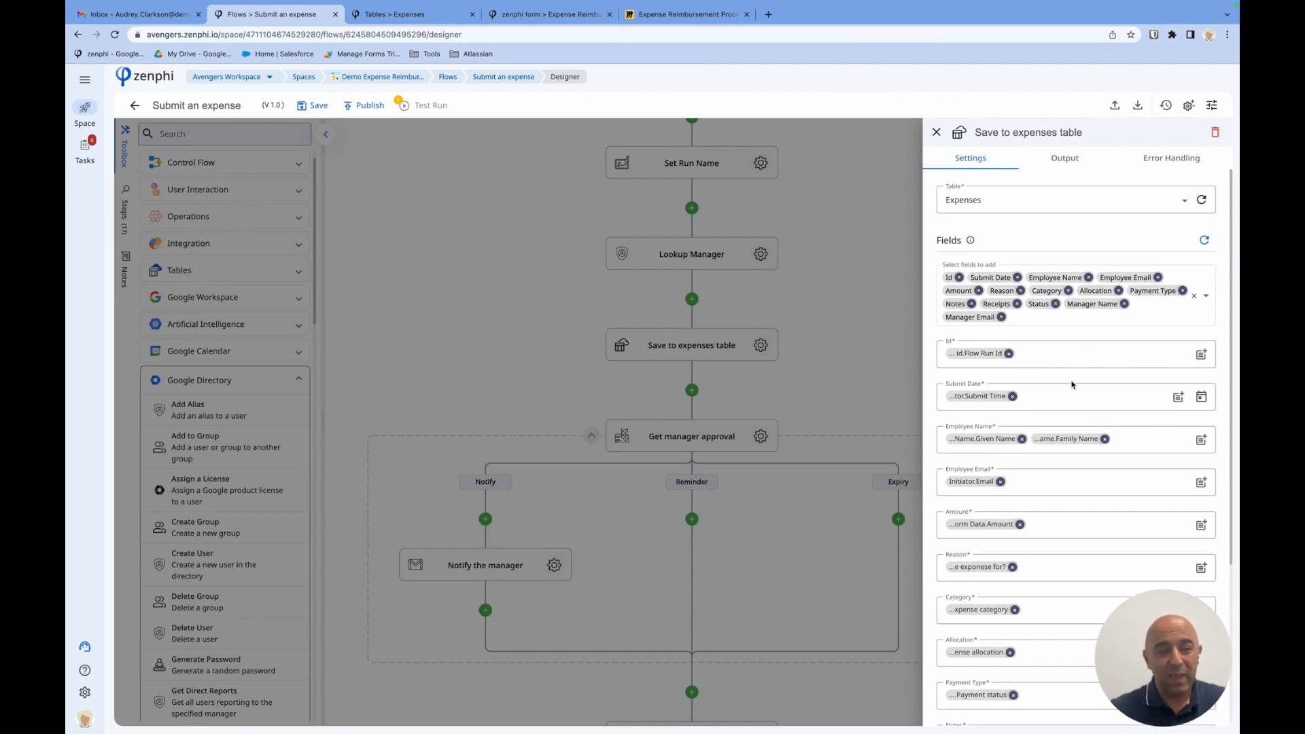
{"action": "scroll", "coordinate": [1069, 381], "scroll_direction": "down", "scroll_amount": 5}
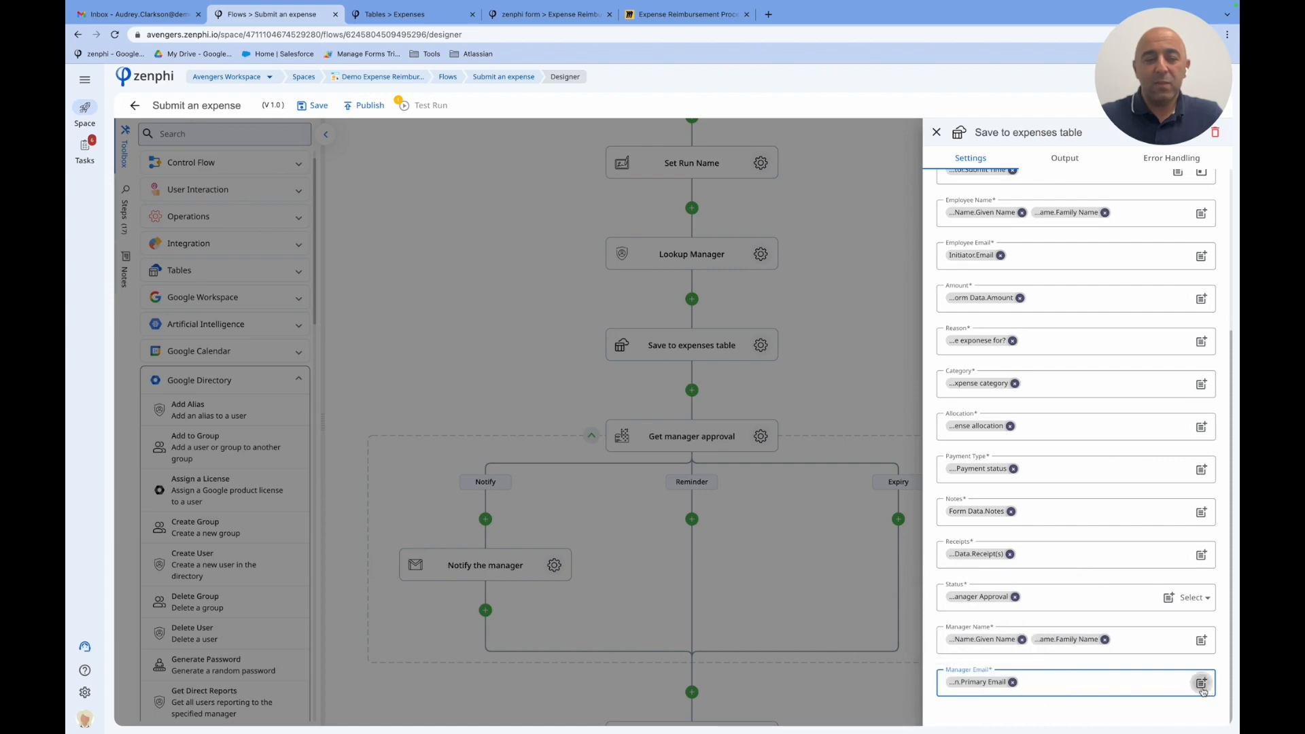
{"action": "left_click", "coordinate": [1203, 687]}
{"action": "left_click", "coordinate": [758, 224]}
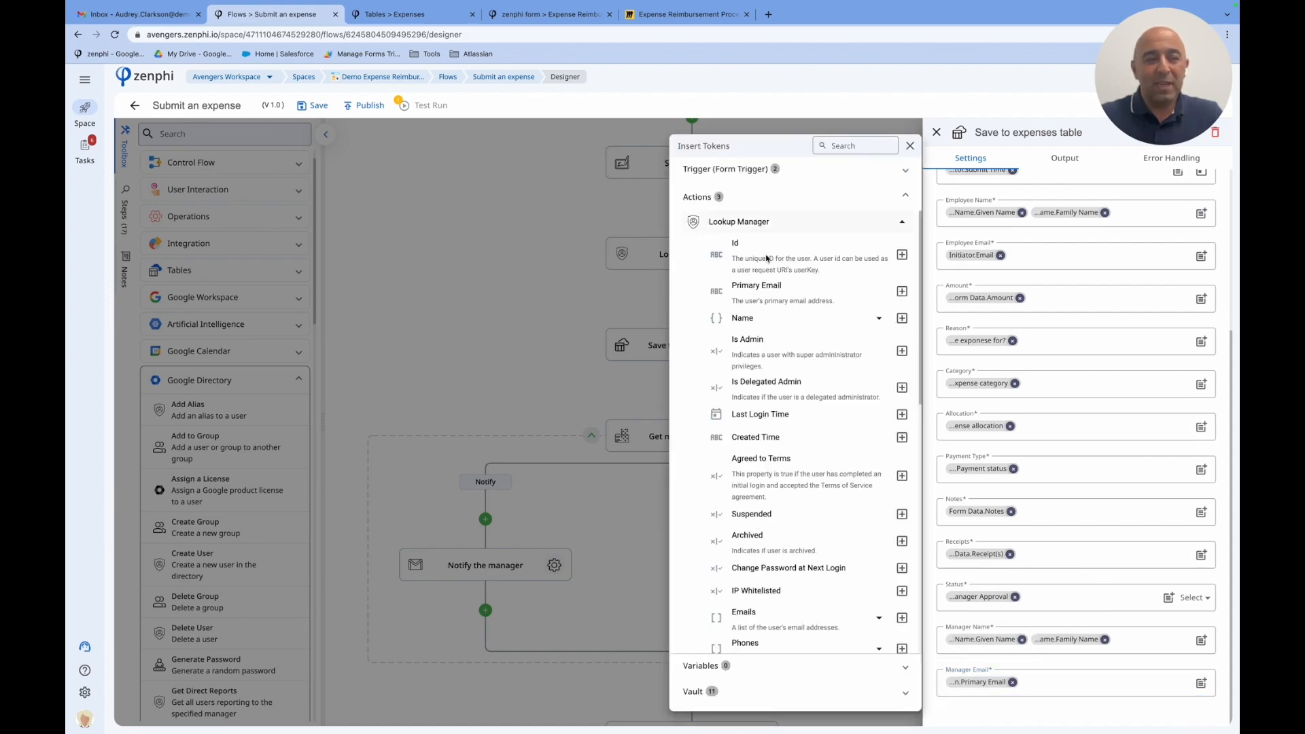
{"action": "left_click", "coordinate": [454, 350]}
Step: Examine the Approved? branch condition and the Get manager approval tokens available for it, closing the condition without changes
{"action": "scroll", "coordinate": [454, 349], "scroll_direction": "down", "scroll_amount": 5}
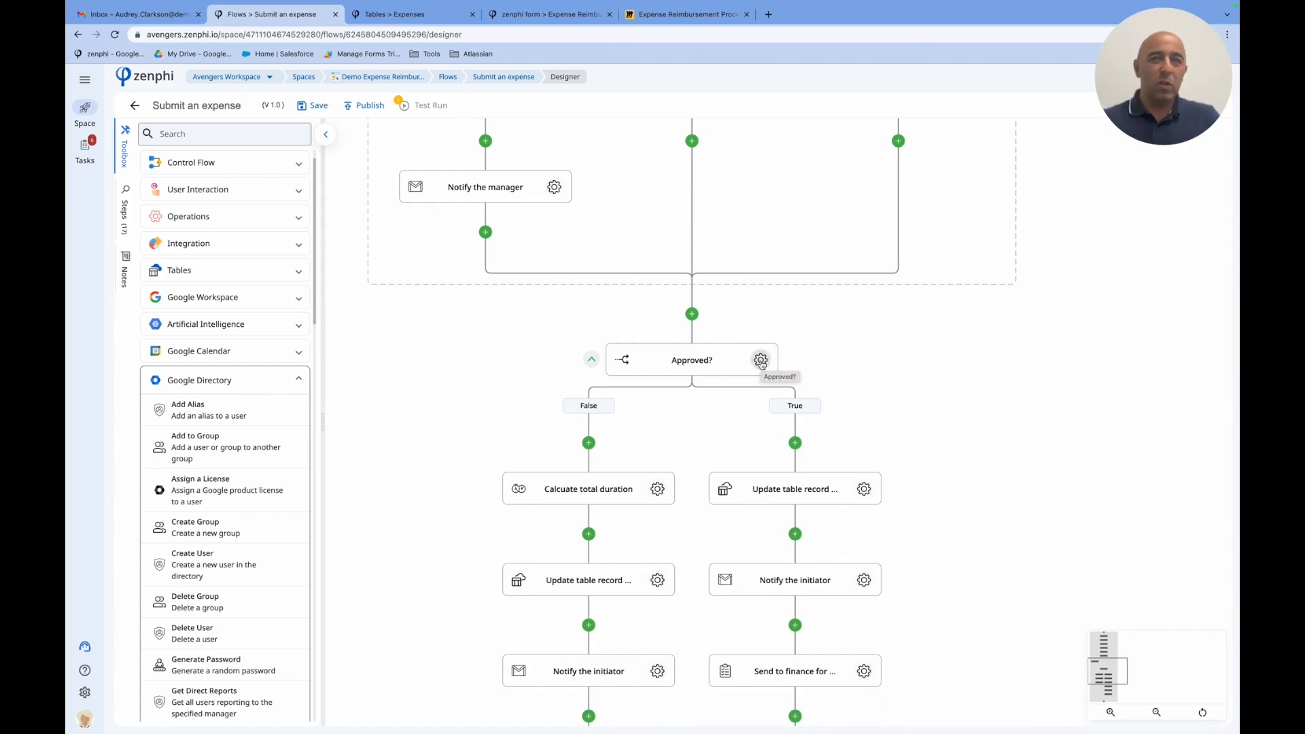
{"action": "left_click", "coordinate": [761, 360]}
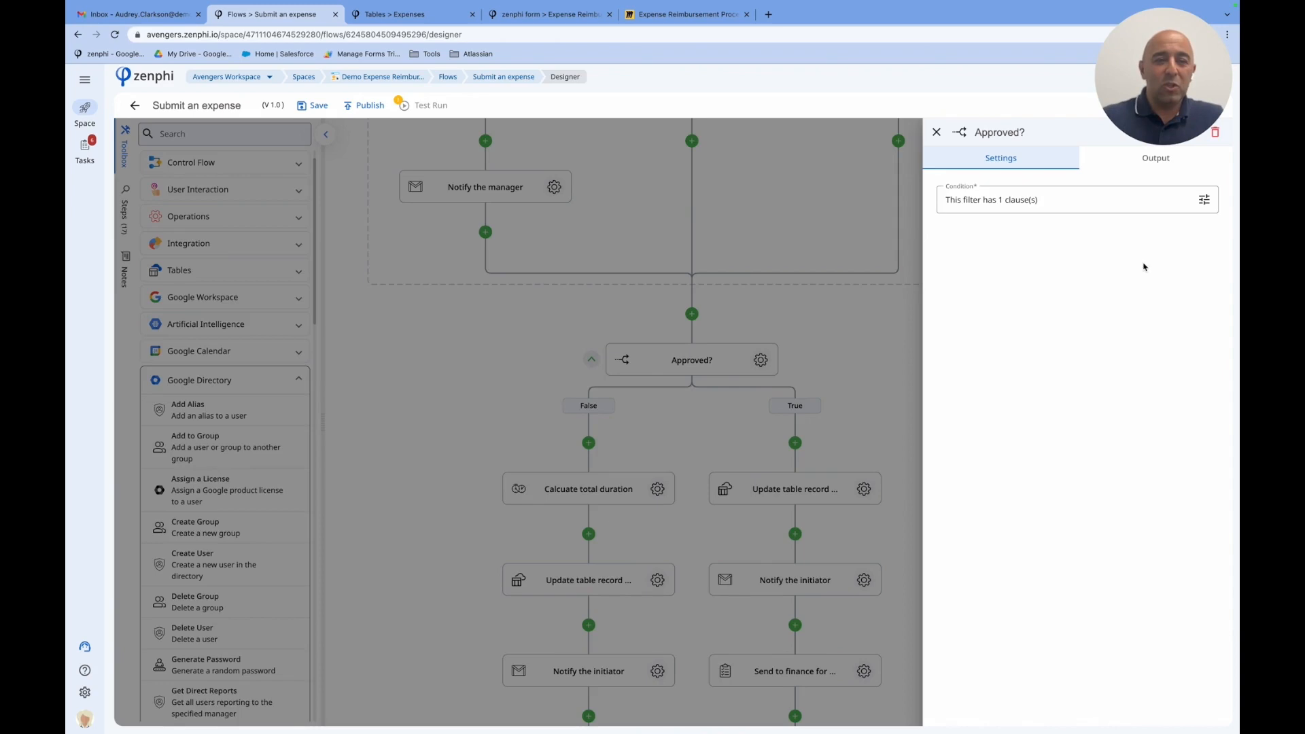
{"action": "left_click", "coordinate": [1204, 204]}
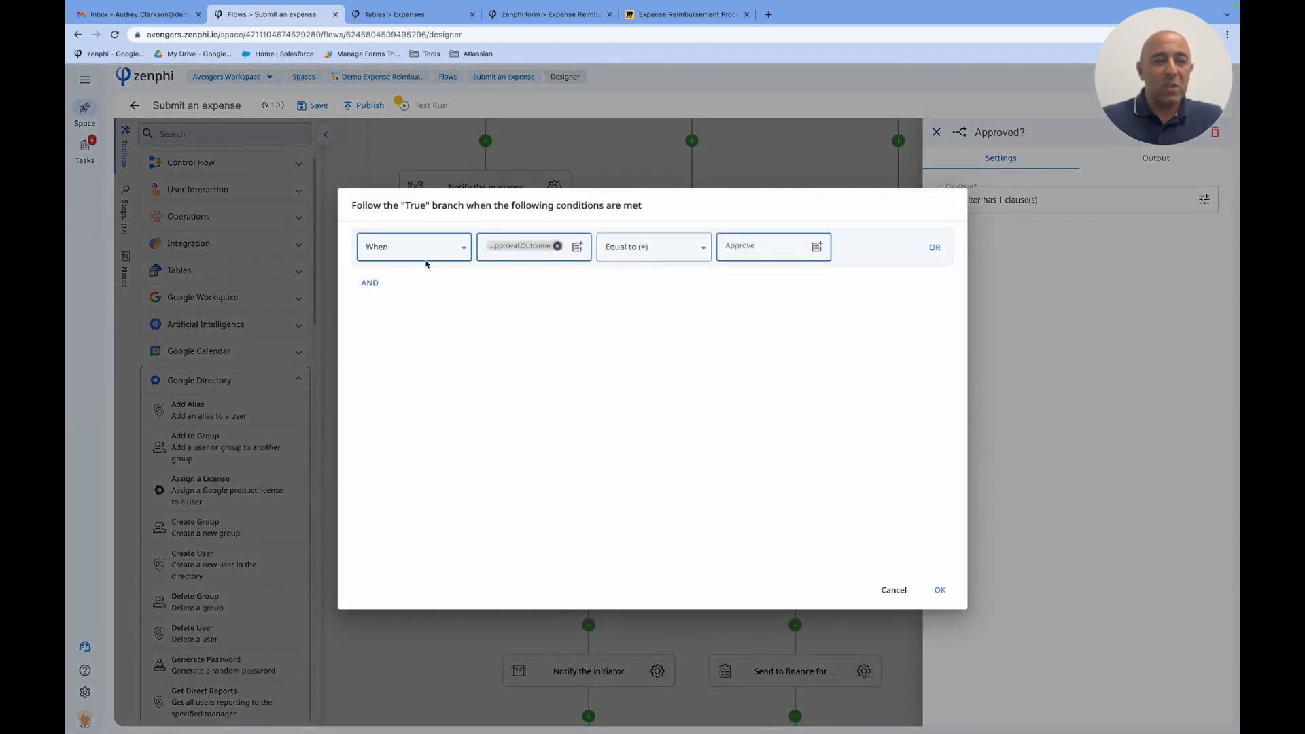
{"action": "mouse_move", "coordinate": [525, 249]}
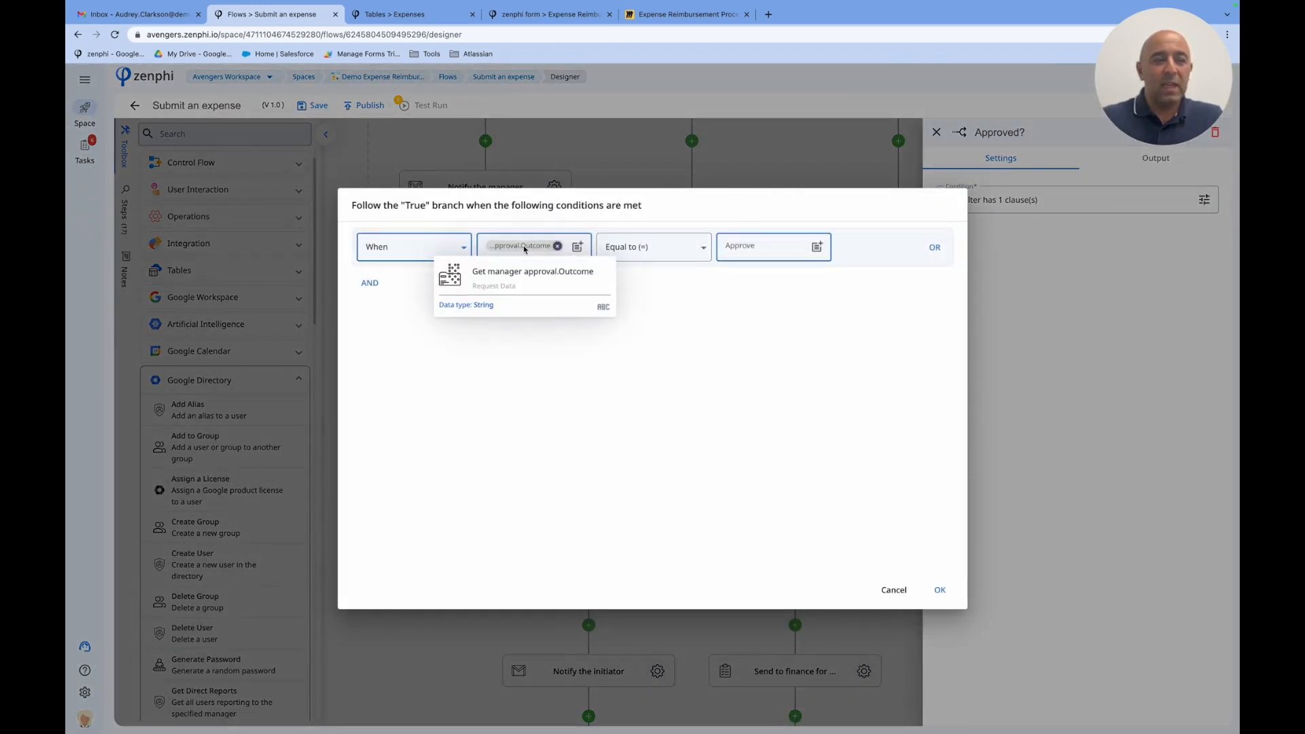
{"action": "left_click", "coordinate": [577, 247]}
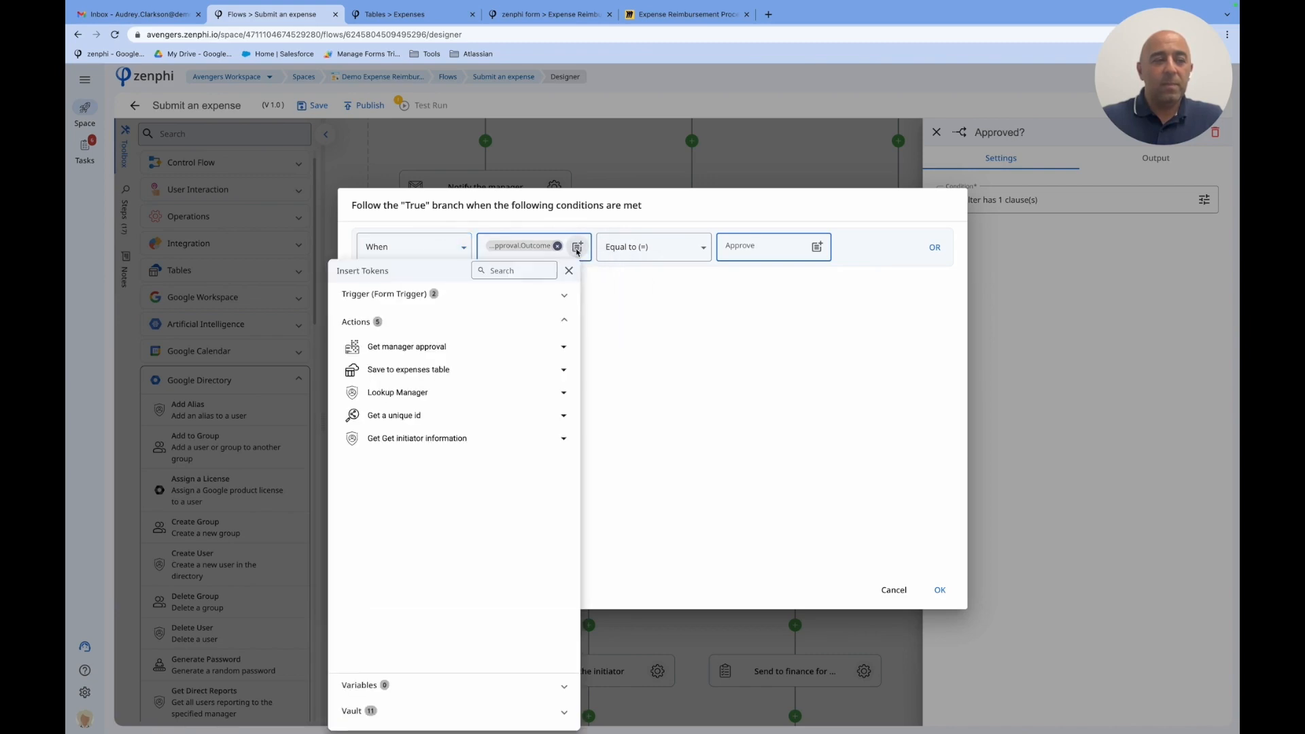
{"action": "left_click", "coordinate": [478, 348]}
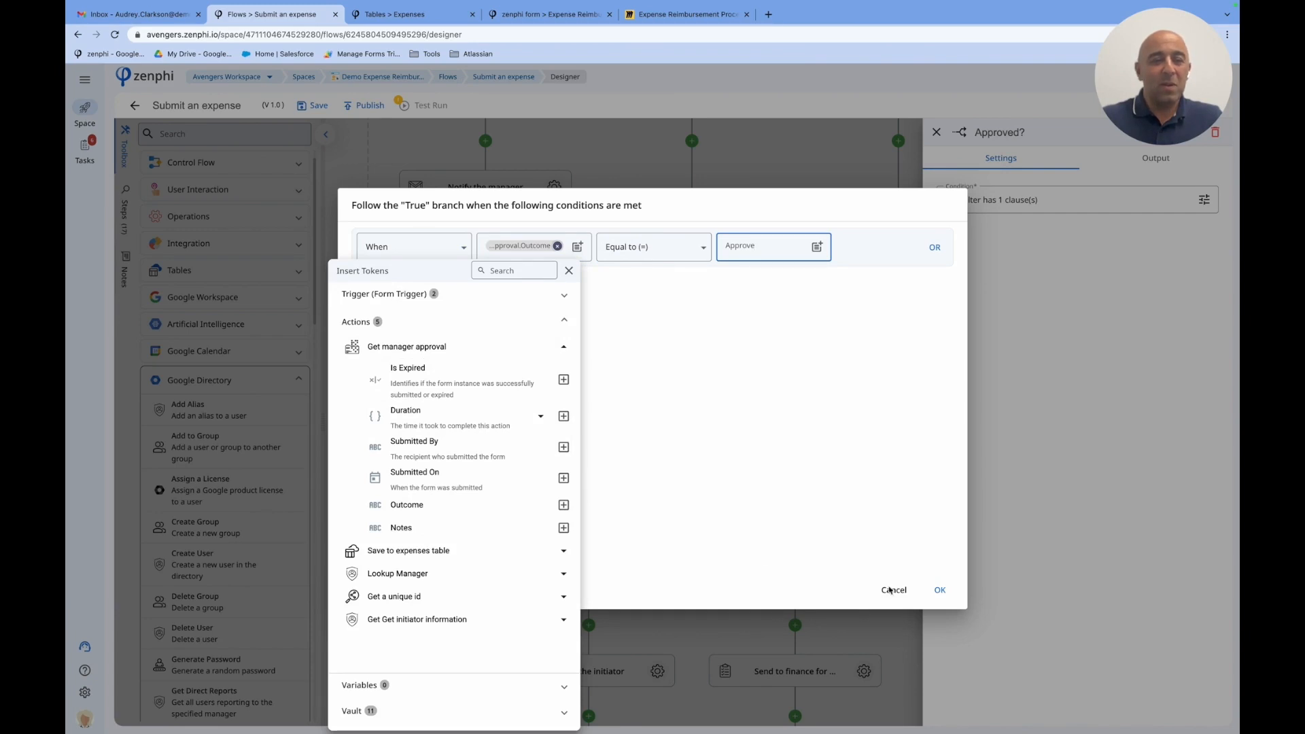
{"action": "left_click", "coordinate": [891, 590]}
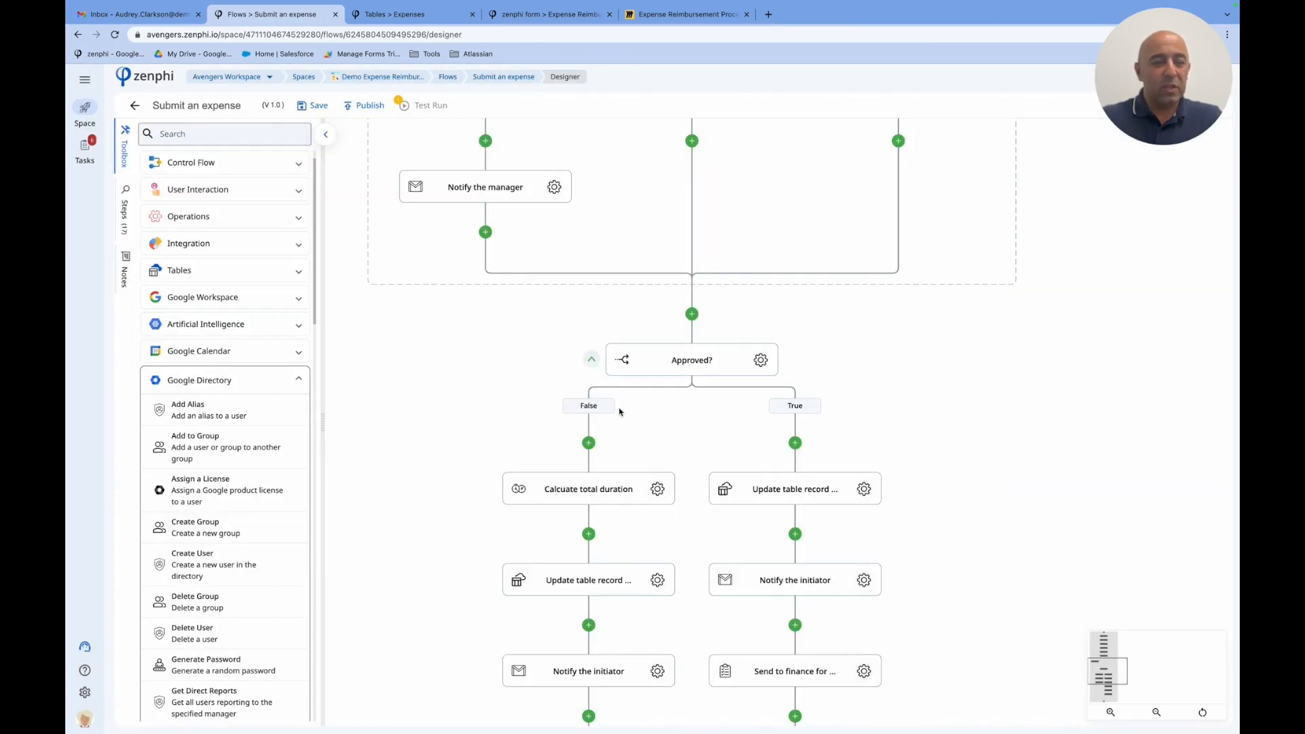
Step: Examine the actions in the False and True branches and browse the available integrations, expanding Google Sheets and PDF
{"action": "scroll", "coordinate": [859, 571], "scroll_direction": "down", "scroll_amount": 3}
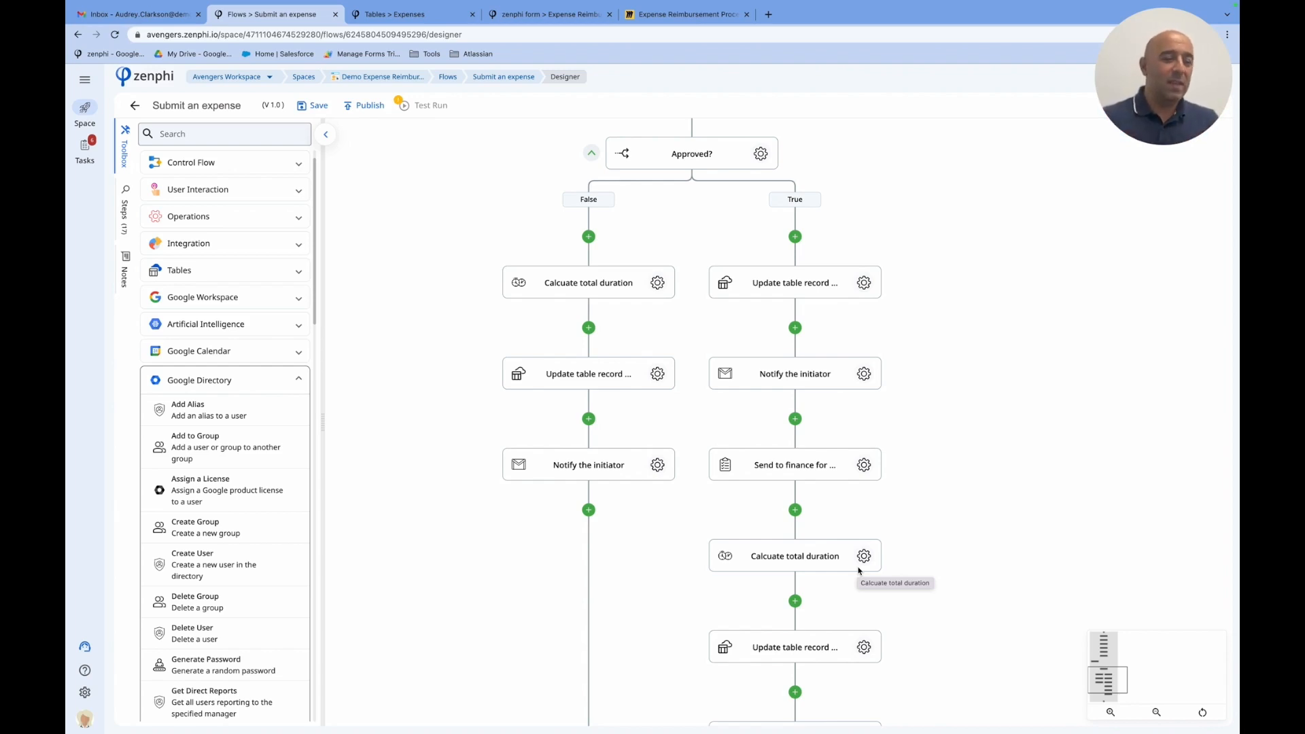
{"action": "left_click", "coordinate": [300, 379]}
{"action": "left_click", "coordinate": [251, 515]}
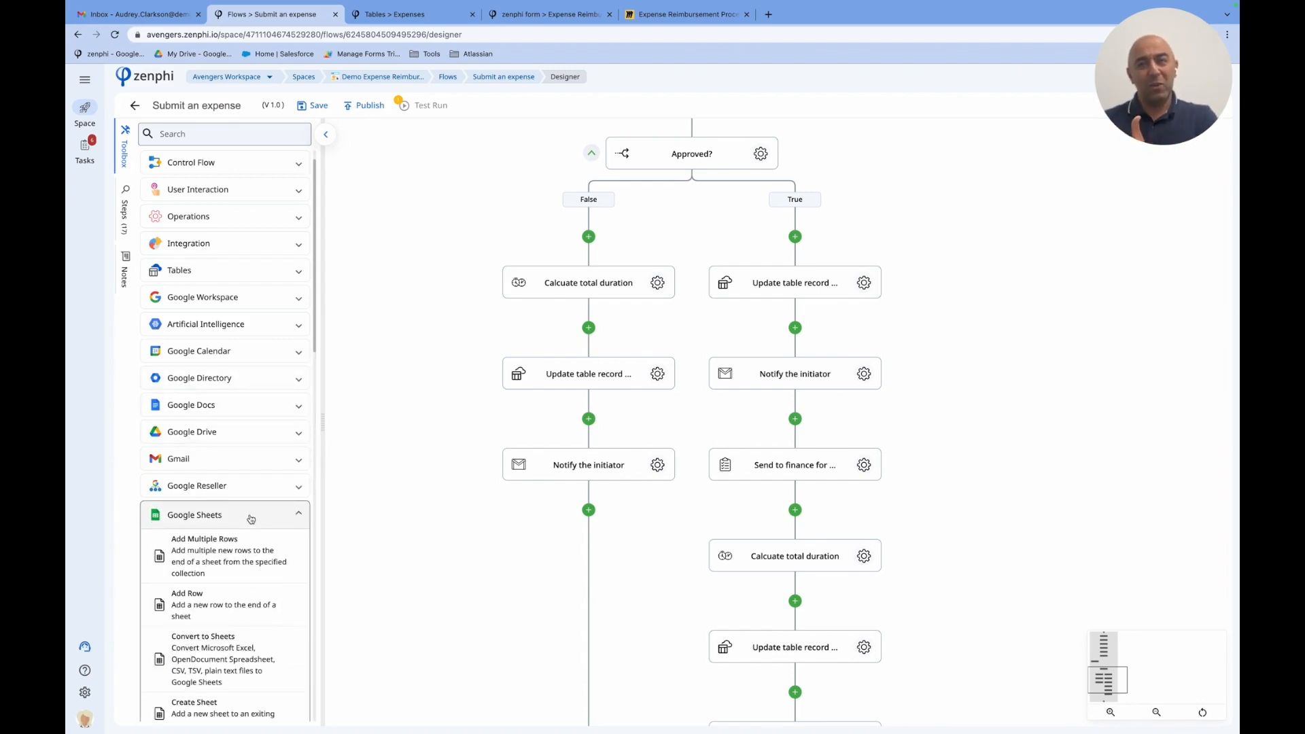
{"action": "left_click", "coordinate": [251, 516]}
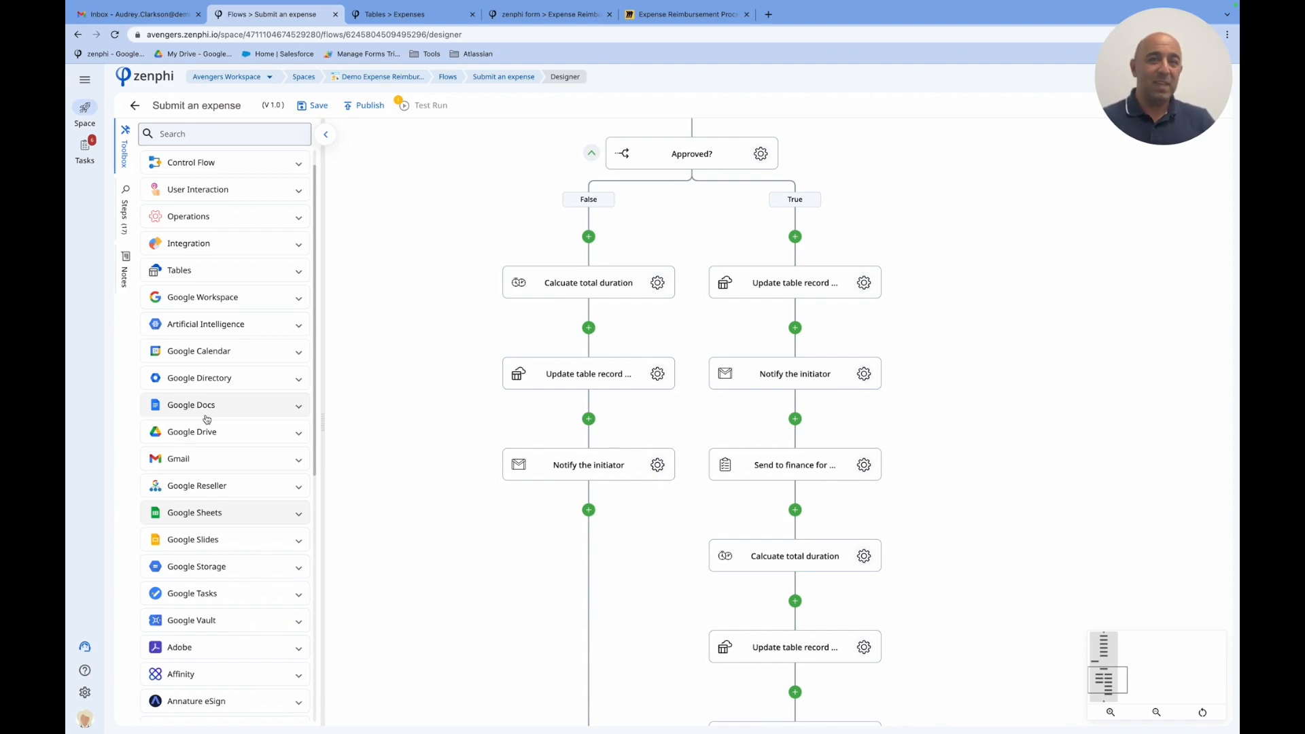
{"action": "scroll", "coordinate": [207, 418], "scroll_direction": "down", "scroll_amount": 6}
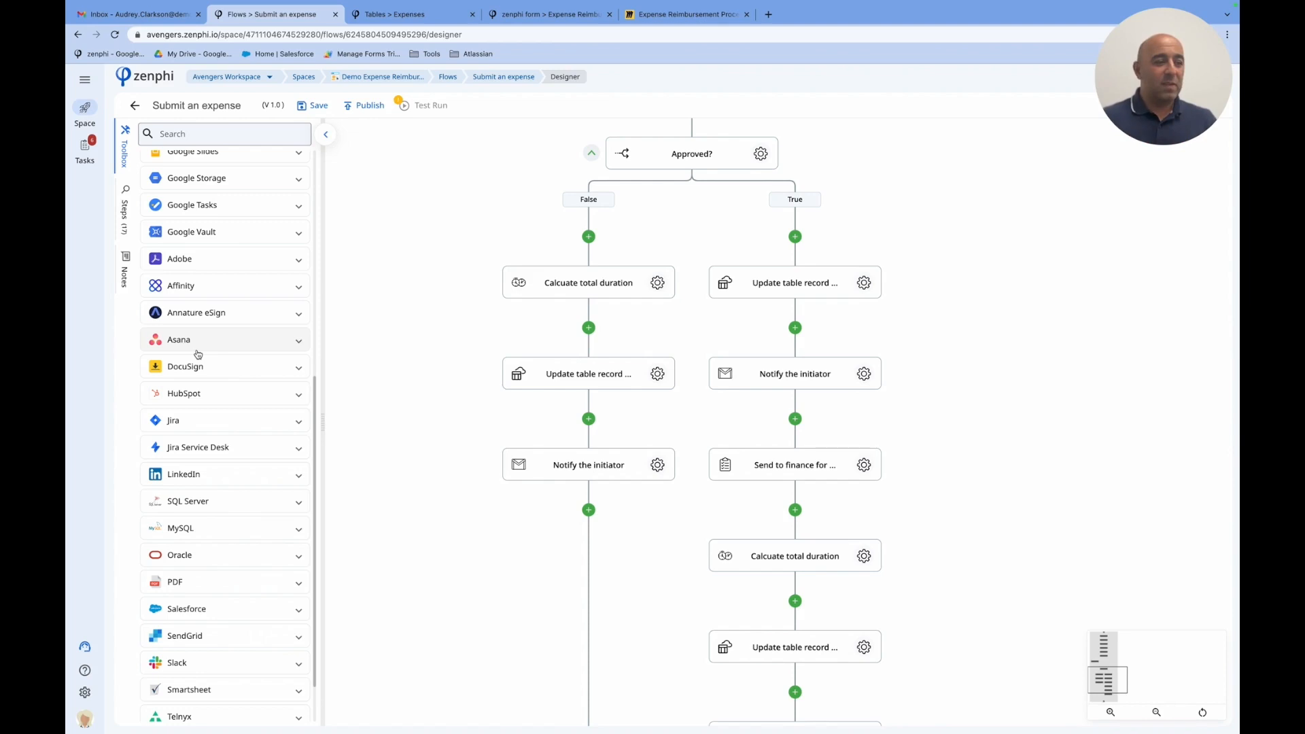
{"action": "left_click", "coordinate": [201, 584]}
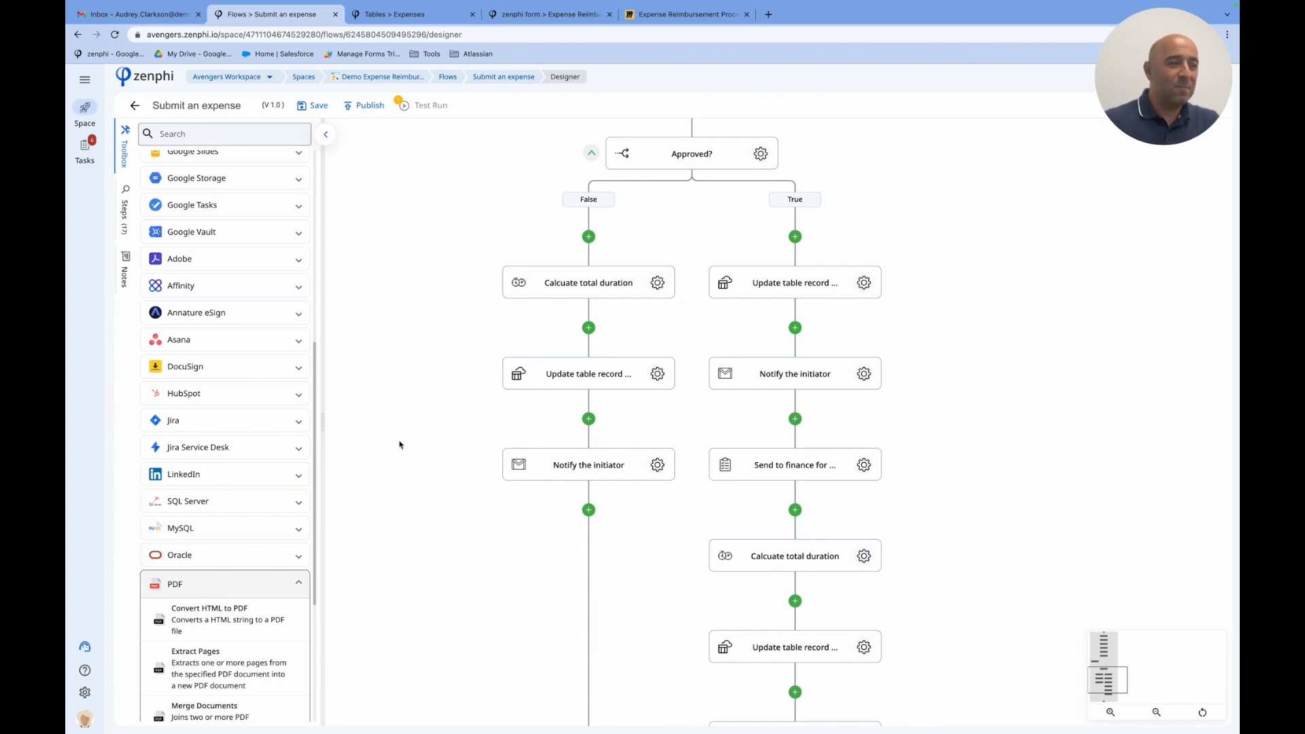
Step: Save the Submit an expense flow and publish it
{"action": "scroll", "coordinate": [506, 160], "scroll_direction": "up", "scroll_amount": 5}
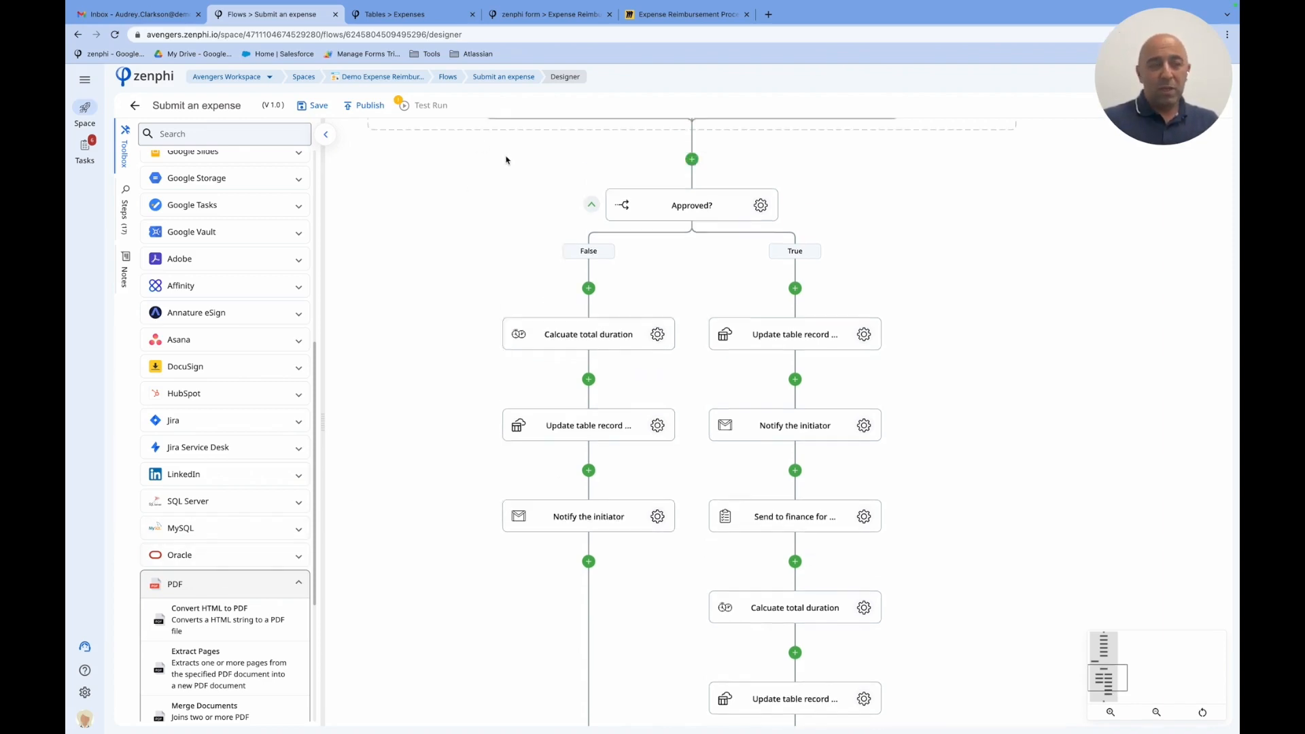
{"action": "scroll", "coordinate": [506, 160], "scroll_direction": "up", "scroll_amount": 2}
{"action": "left_click", "coordinate": [314, 106]}
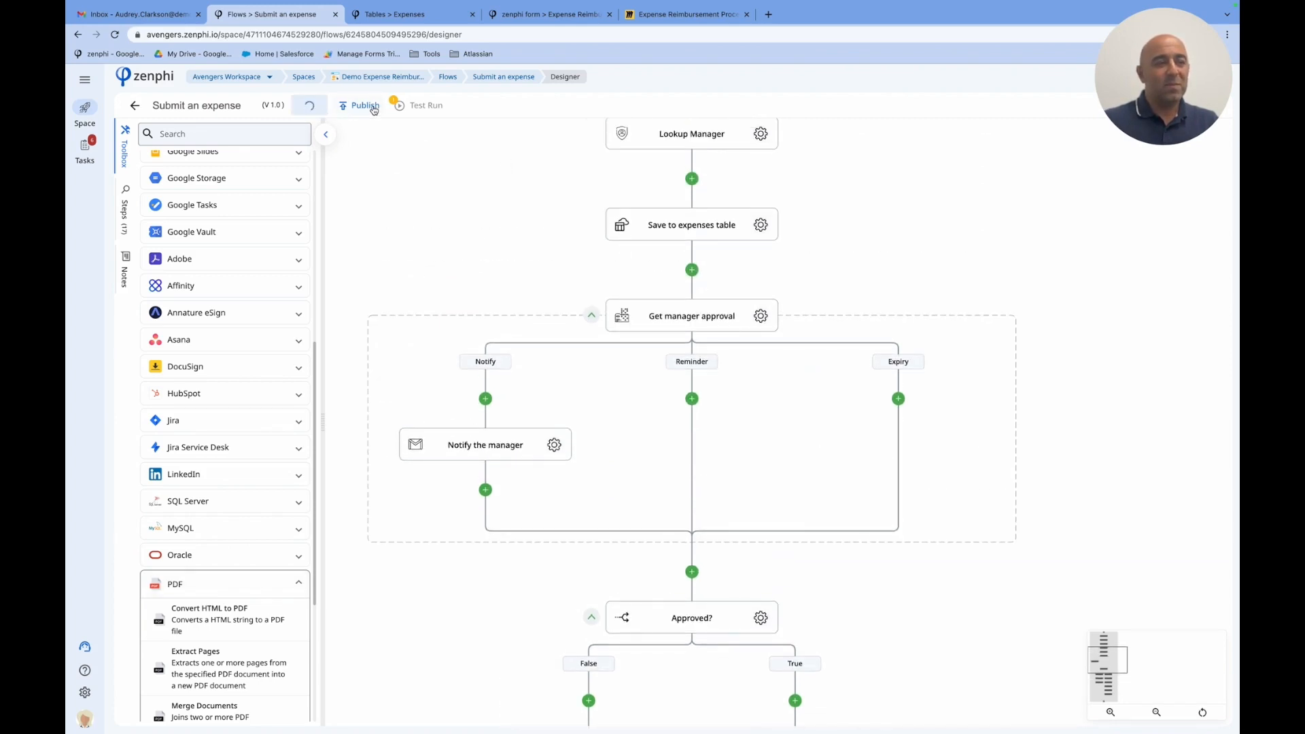
{"action": "left_click", "coordinate": [395, 107]}
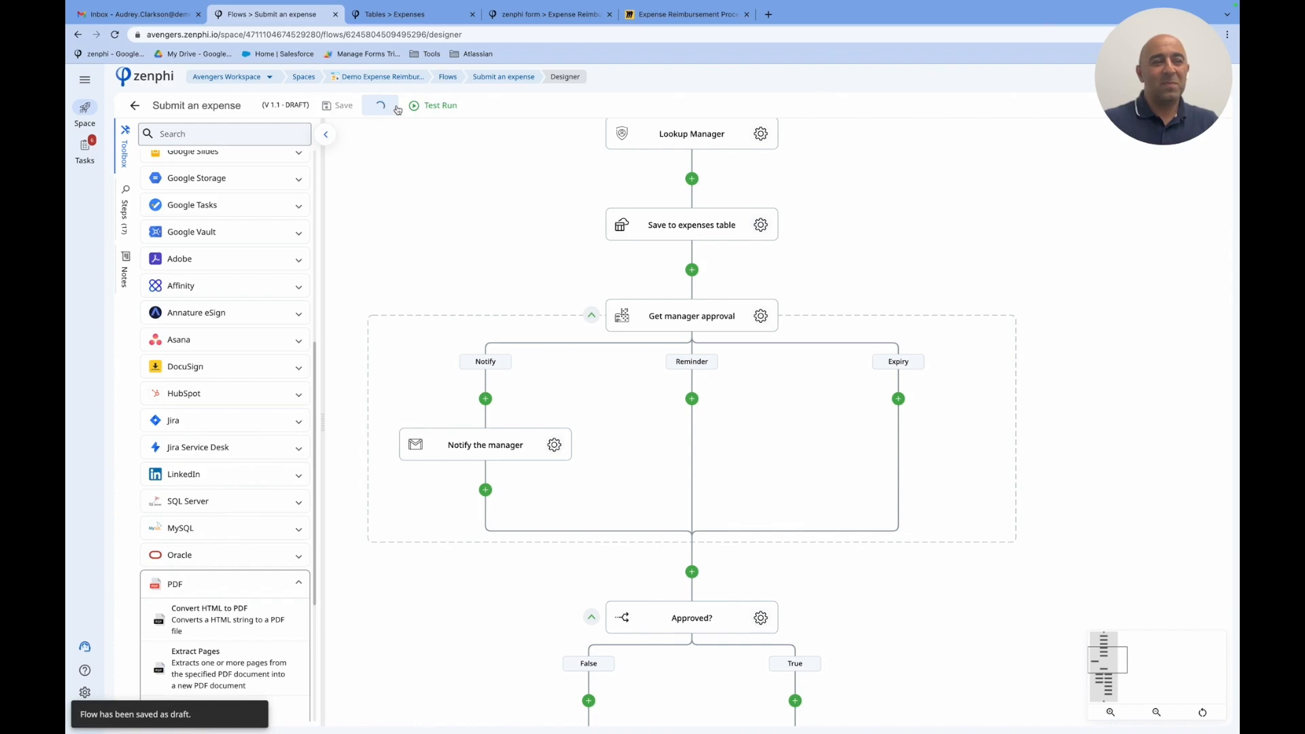
Step: Open the expense form in a new tab from the Form Trigger's invocation URL and review its questions
{"action": "scroll", "coordinate": [563, 223], "scroll_direction": "up", "scroll_amount": 2}
{"action": "scroll", "coordinate": [562, 223], "scroll_direction": "up", "scroll_amount": 10}
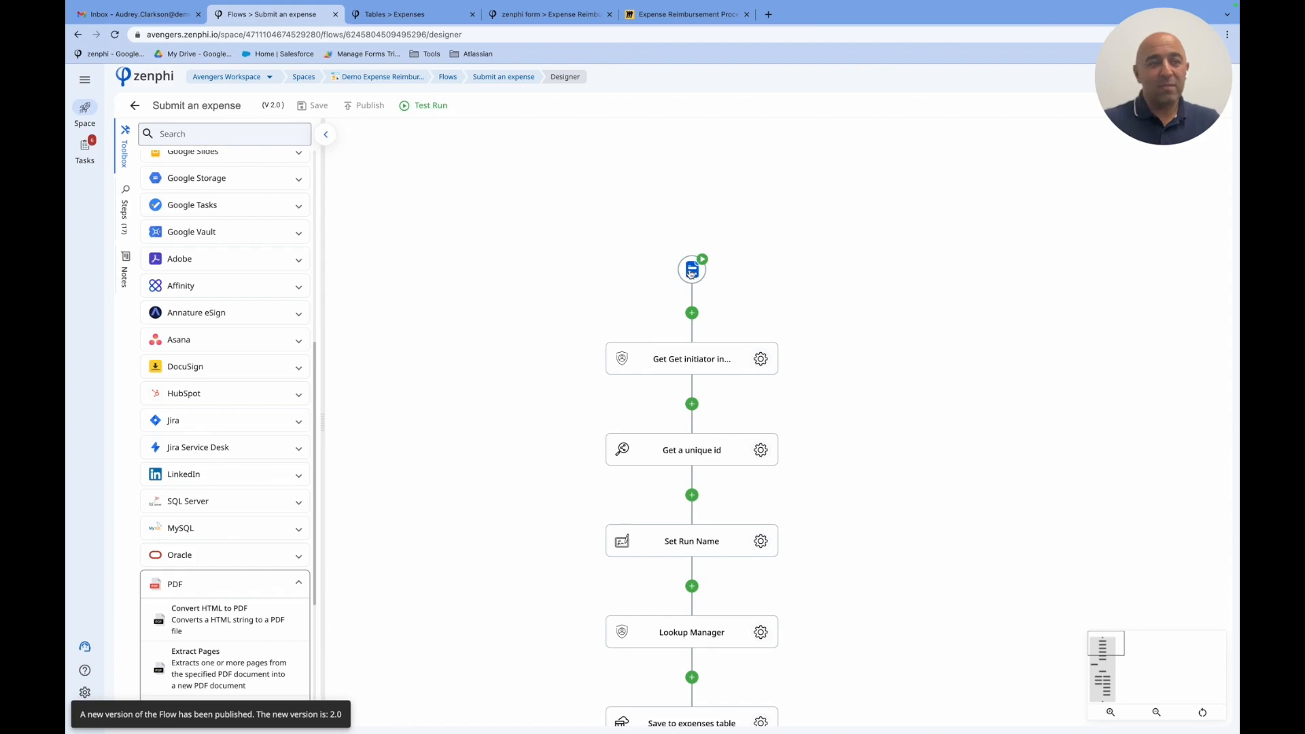
{"action": "mouse_move", "coordinate": [692, 275]}
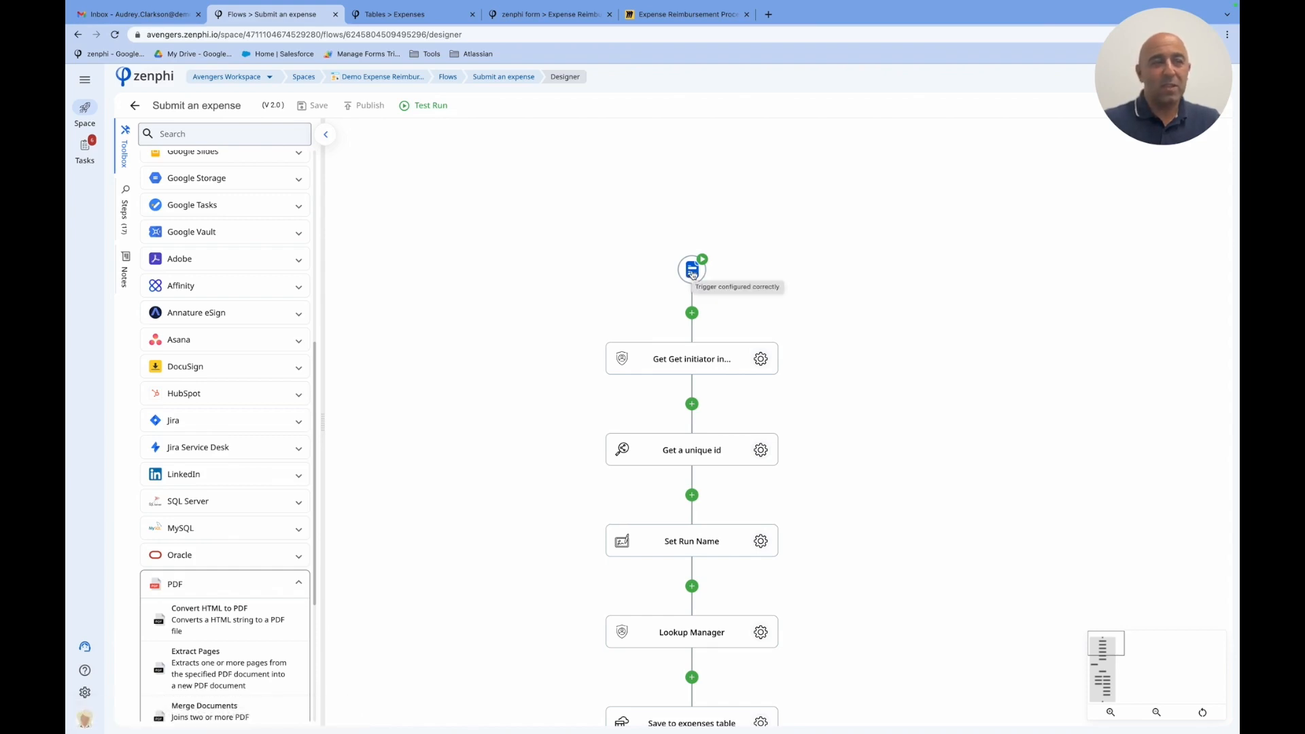
{"action": "left_click", "coordinate": [693, 272]}
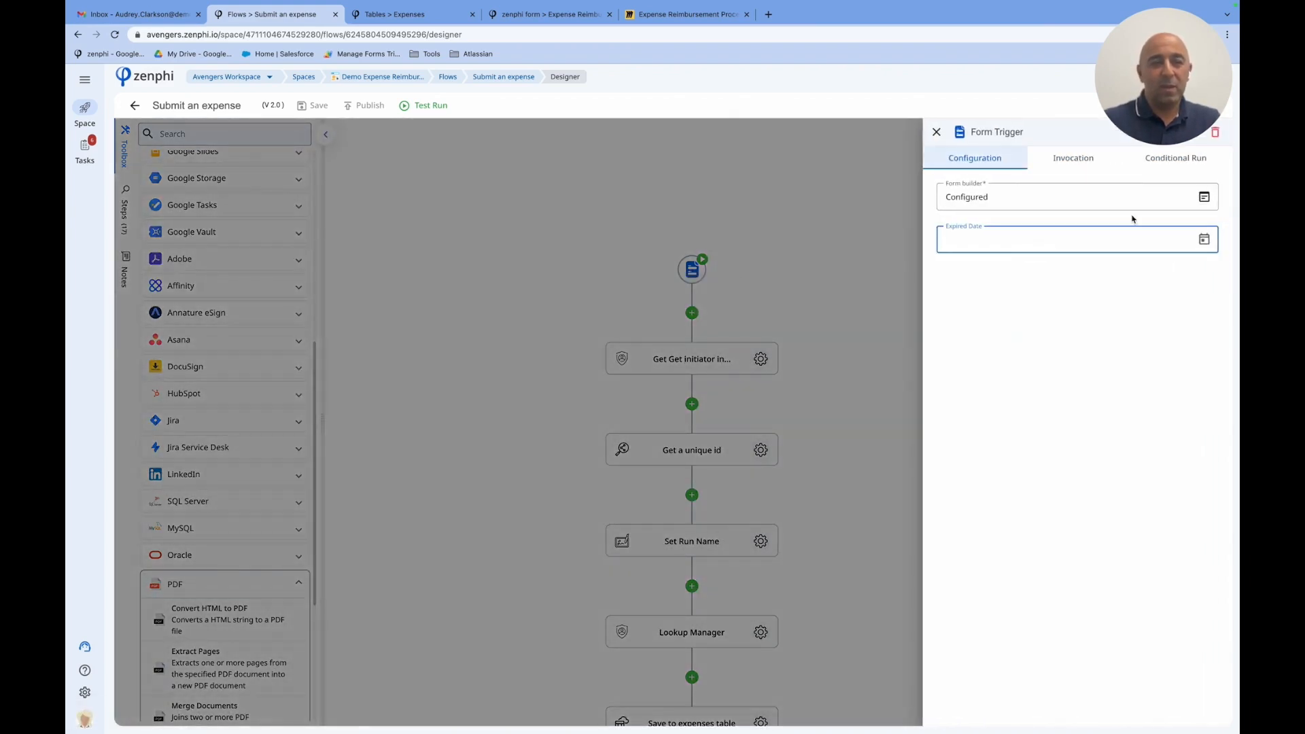
{"action": "left_click", "coordinate": [1067, 163]}
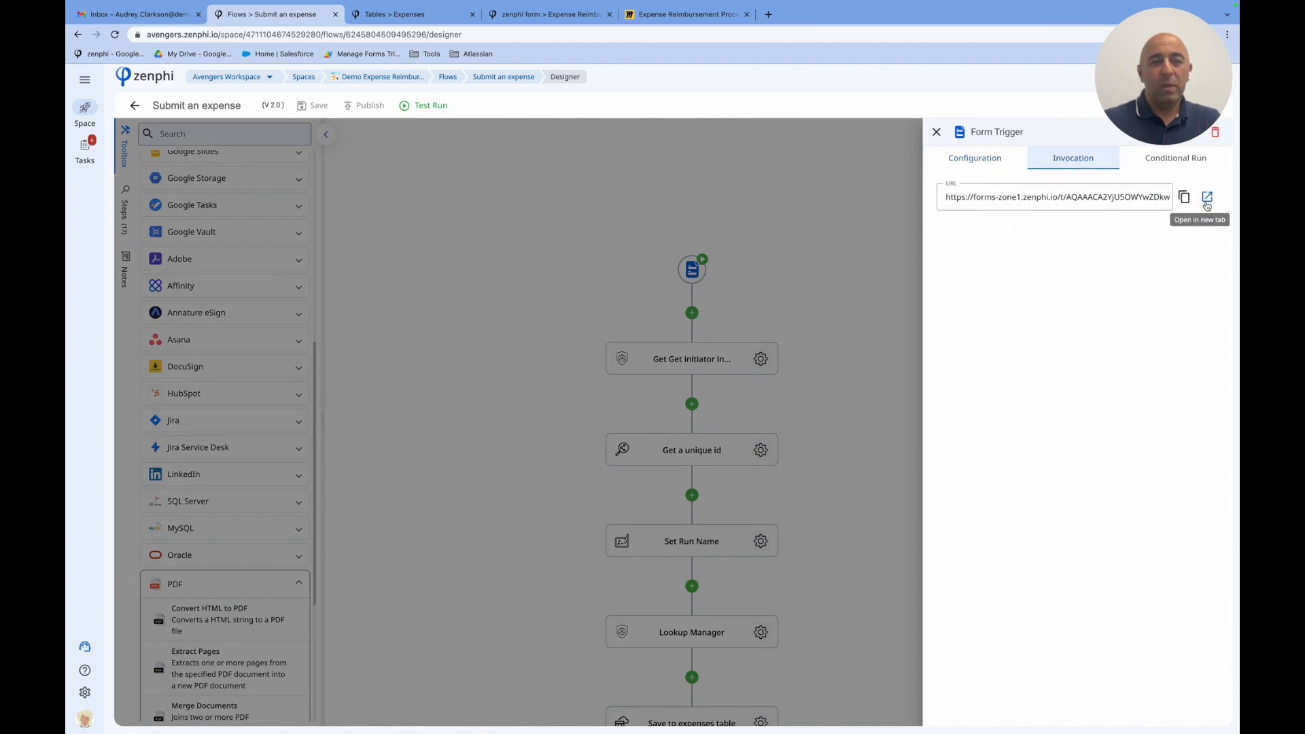
{"action": "left_click", "coordinate": [1206, 196]}
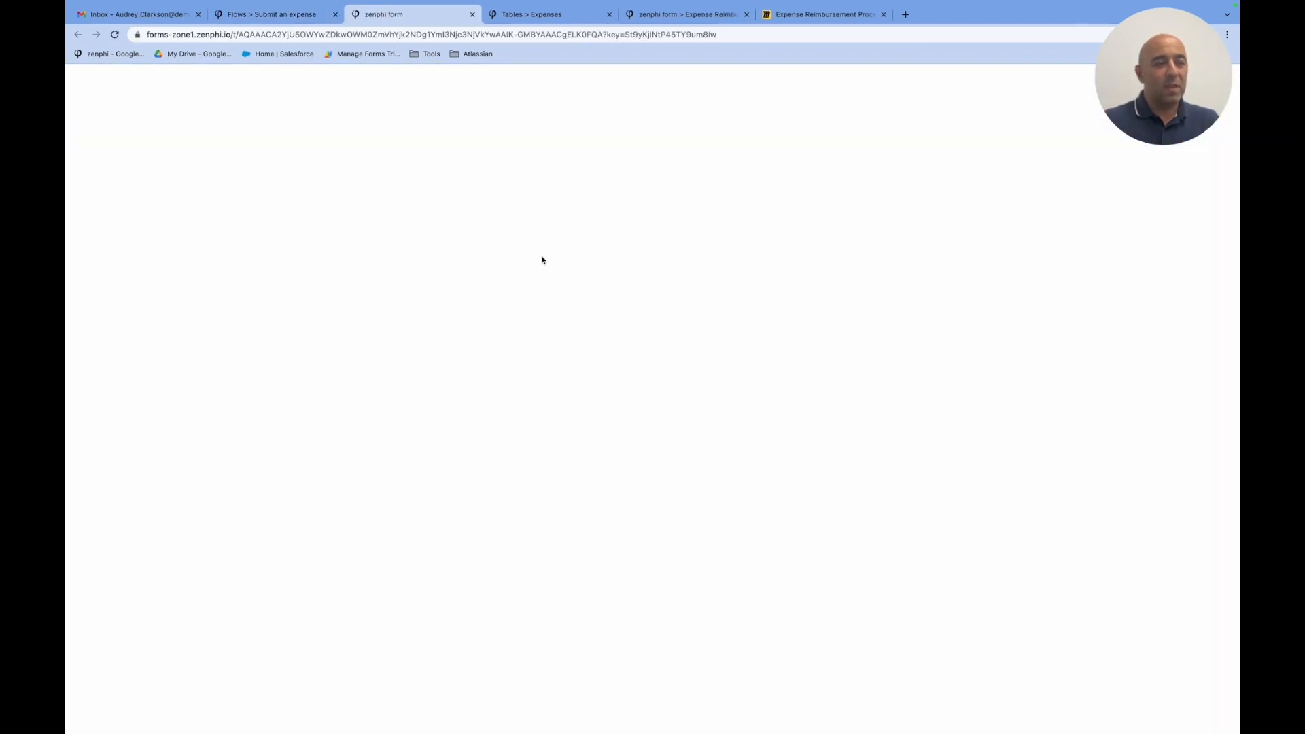
{"action": "scroll", "coordinate": [543, 260], "scroll_direction": "down", "scroll_amount": 1}
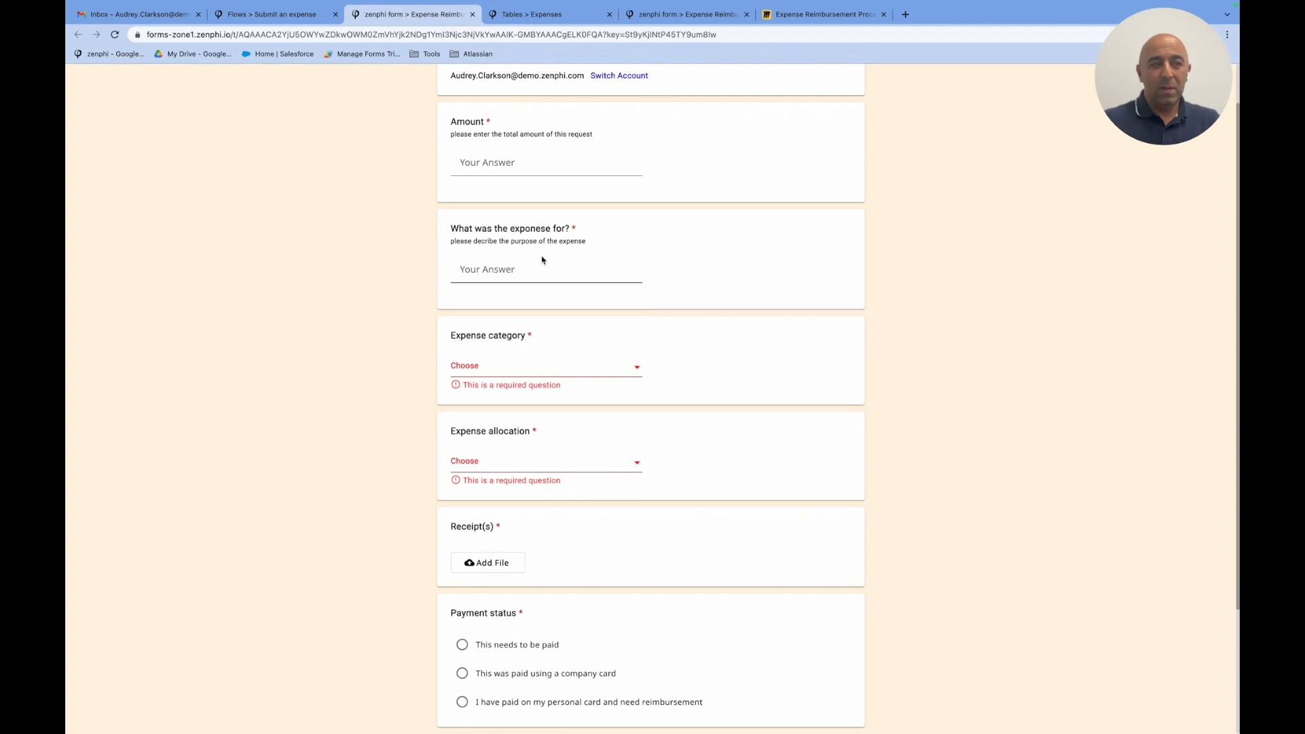
{"action": "scroll", "coordinate": [542, 259], "scroll_direction": "down", "scroll_amount": 3}
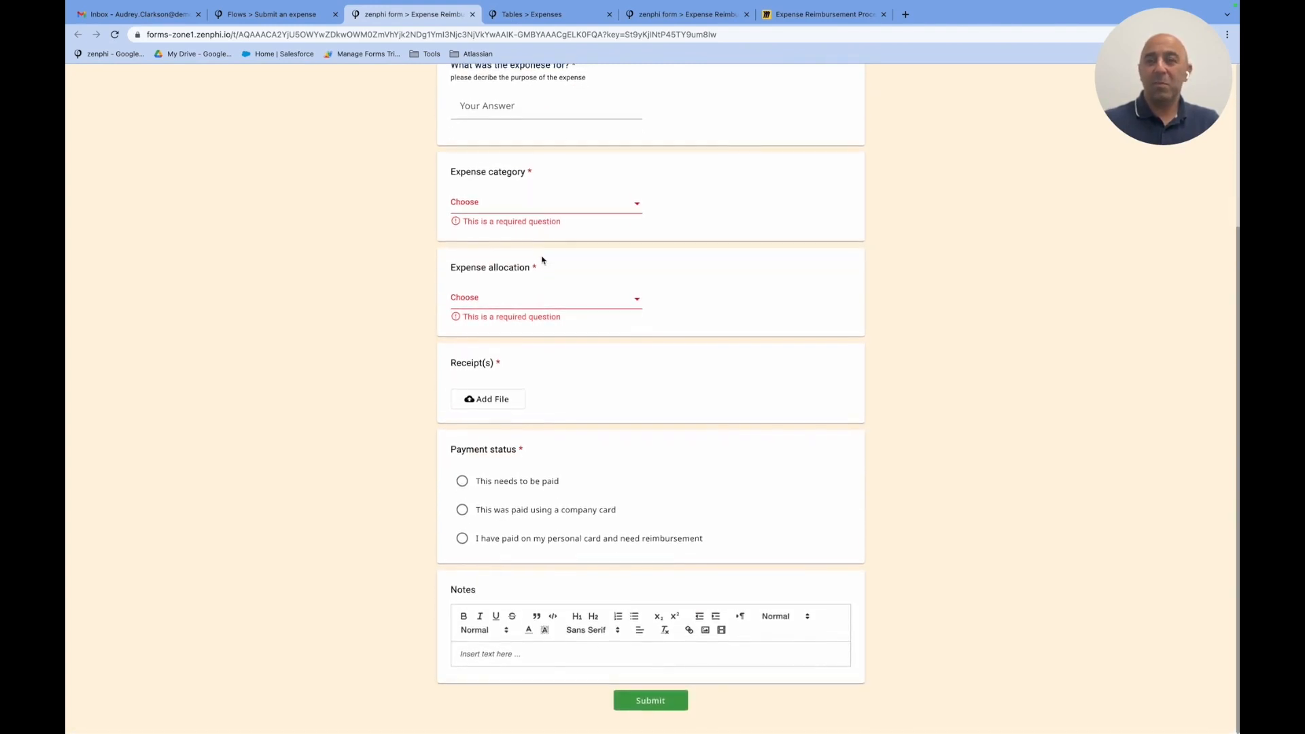
{"action": "scroll", "coordinate": [543, 260], "scroll_direction": "up", "scroll_amount": 4}
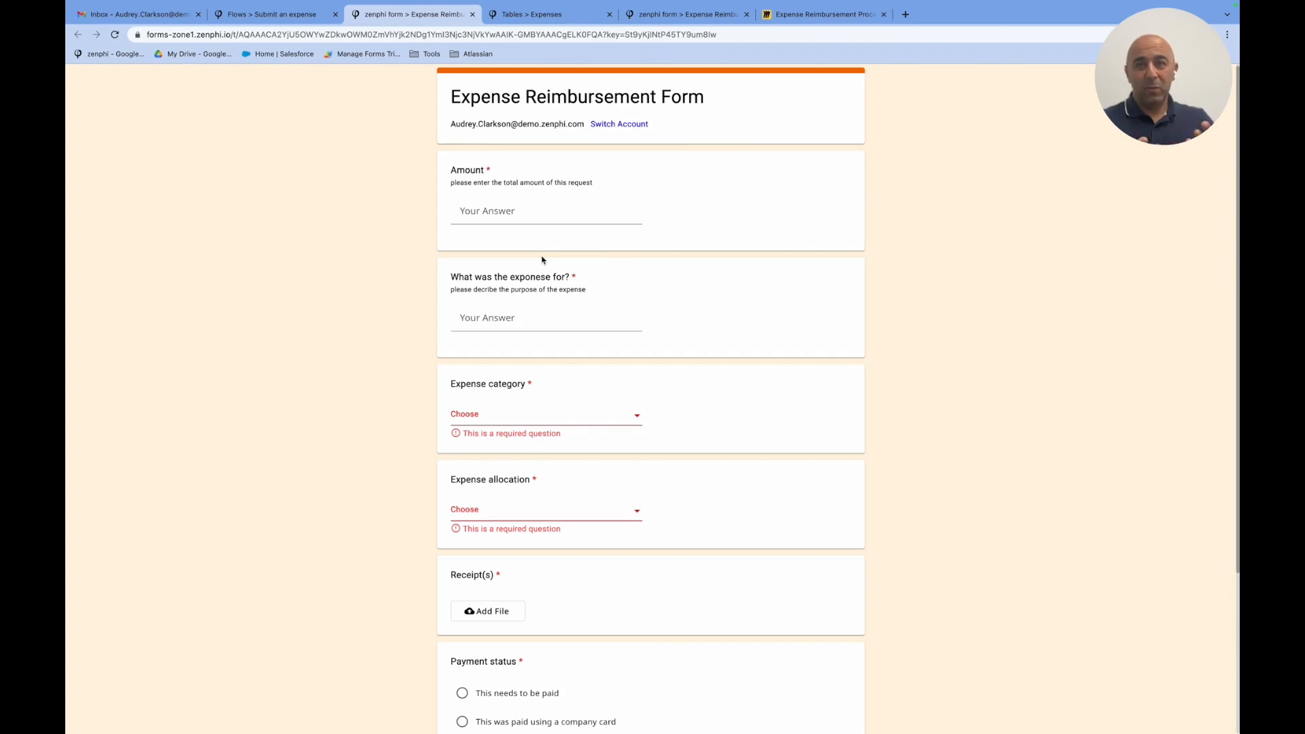
Step: Enter an amount of 2000 and give Team Lunch as the purpose of the expense
{"action": "left_click", "coordinate": [515, 210]}
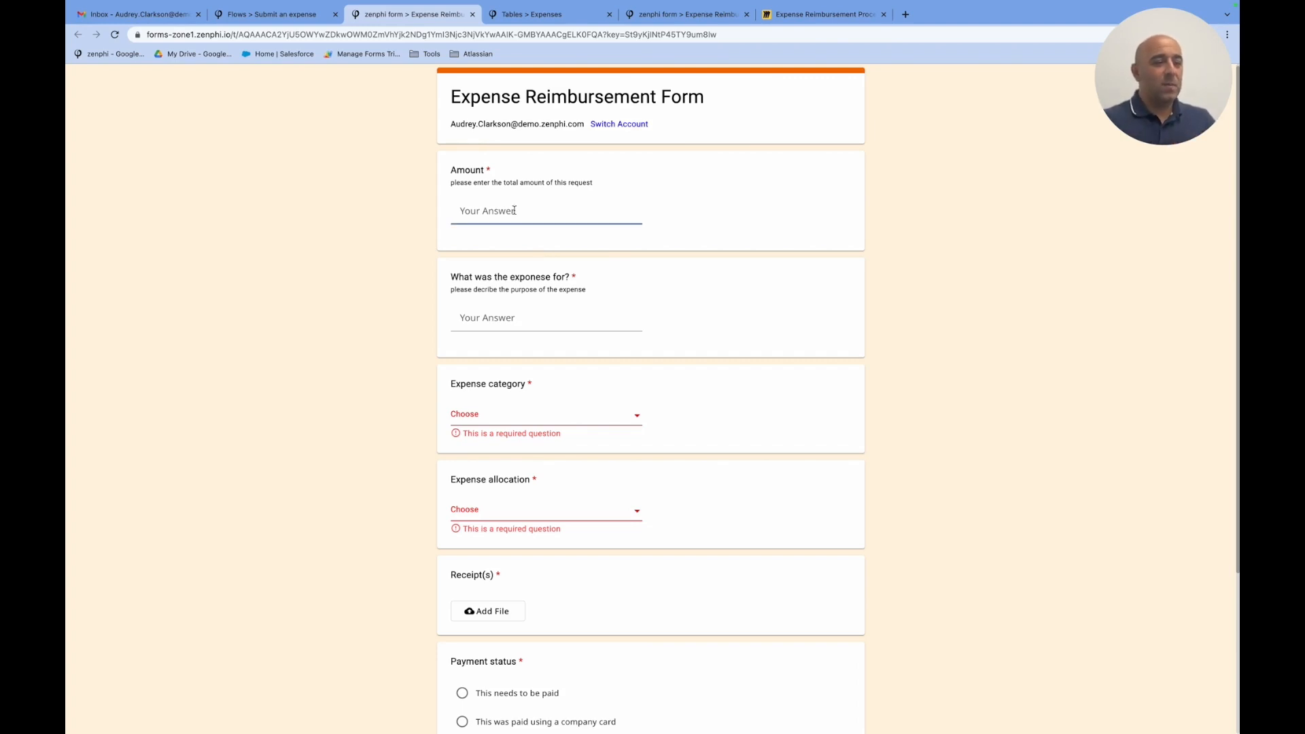
{"action": "type", "text": "2000"}
{"action": "key", "text": "Tab"}
{"action": "type", "text": "Team Lunch"}
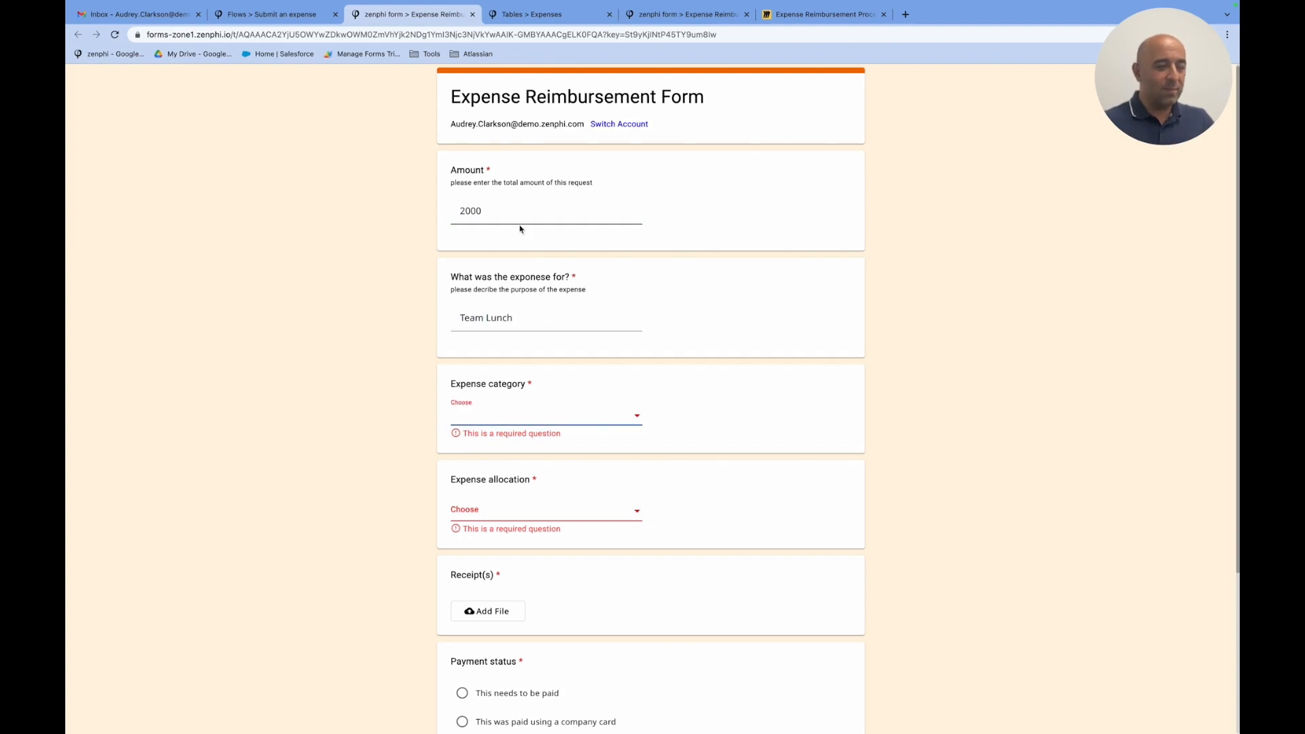
Step: Set the expense category to Entertainment and the expense allocation to Marketing
{"action": "left_click", "coordinate": [503, 416]}
{"action": "left_click", "coordinate": [524, 488]}
{"action": "scroll", "coordinate": [524, 489], "scroll_direction": "down", "scroll_amount": 1}
{"action": "left_click", "coordinate": [524, 488]}
{"action": "type", "text": "1890"}
{"action": "left_click", "coordinate": [625, 452]}
{"action": "left_click", "coordinate": [533, 503]}
{"action": "scroll", "coordinate": [532, 505], "scroll_direction": "down", "scroll_amount": 2}
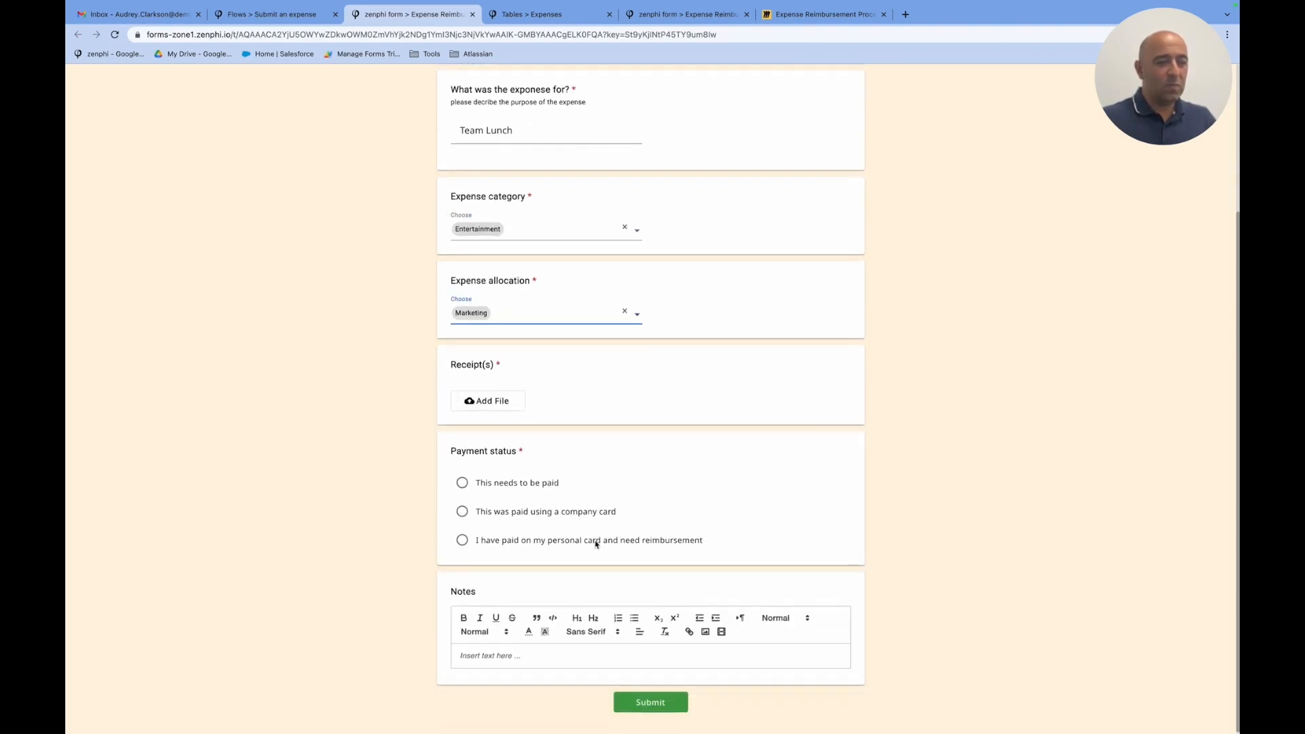
Step: Attach Attachment 3.pdf from the Sample Documents folder as the receipt
{"action": "left_click", "coordinate": [503, 402]}
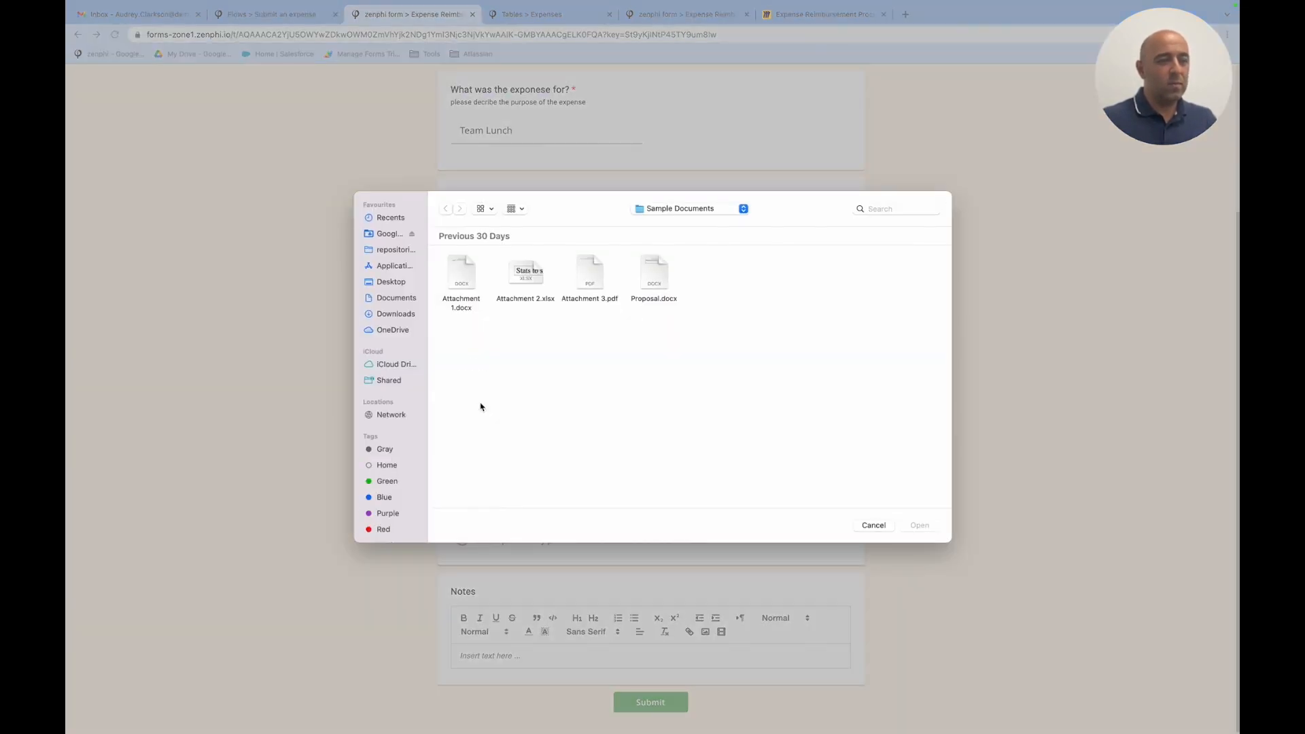
{"action": "left_click", "coordinate": [873, 524]}
{"action": "left_click", "coordinate": [483, 408]}
{"action": "left_click", "coordinate": [594, 292]}
{"action": "left_click", "coordinate": [926, 528]}
Step: Set the payment status to This needs to be paid, add the note "Thank you very much" and submit the form
{"action": "left_click", "coordinate": [463, 508]}
{"action": "left_click", "coordinate": [643, 682]}
{"action": "type", "text": "Thank you very much"}
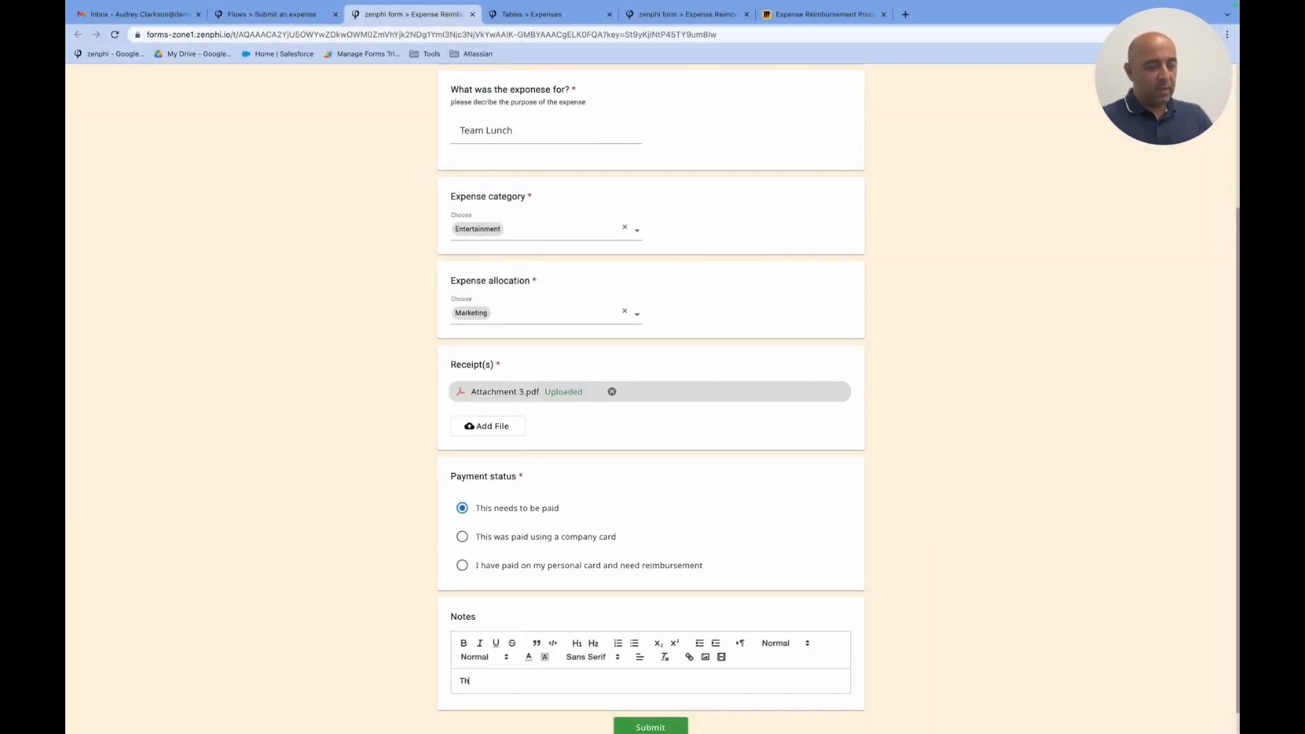
{"action": "left_click", "coordinate": [651, 726]}
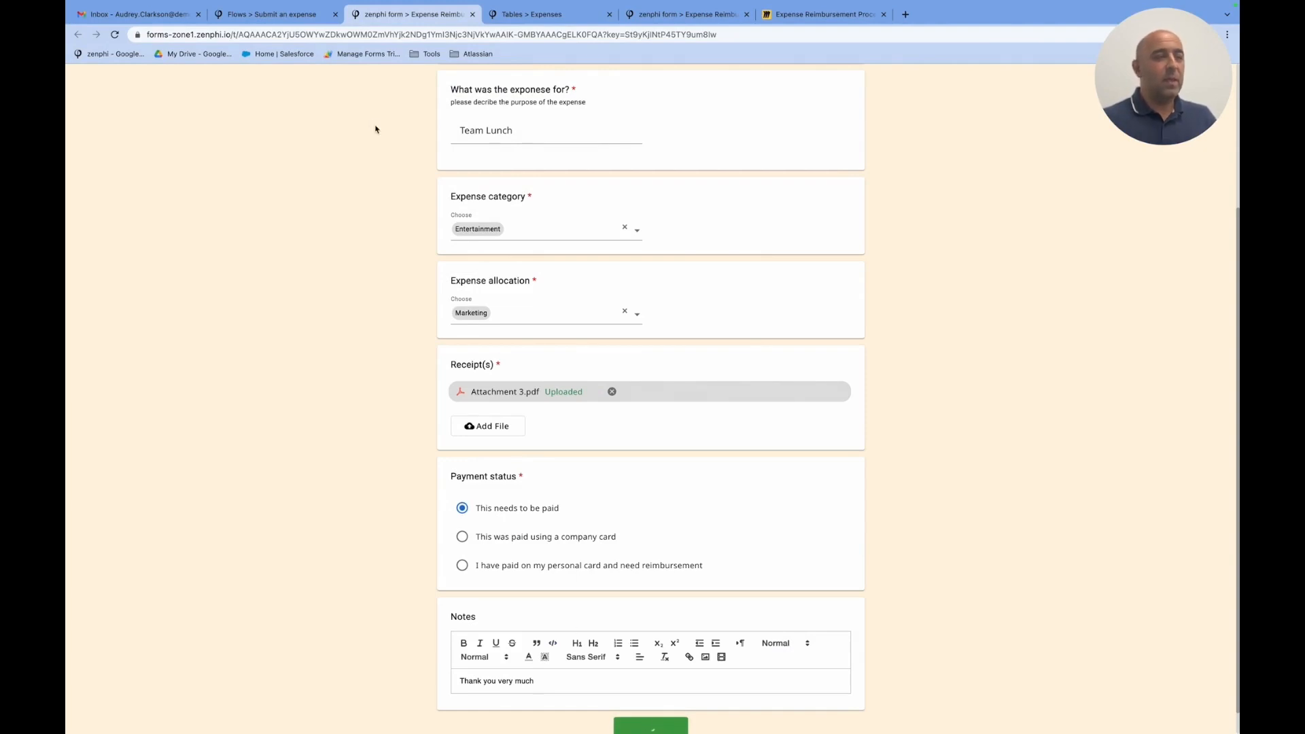
Step: Return to the Submit an expense flow's dashboard and examine the step details of its most recent run
{"action": "left_click", "coordinate": [284, 15]}
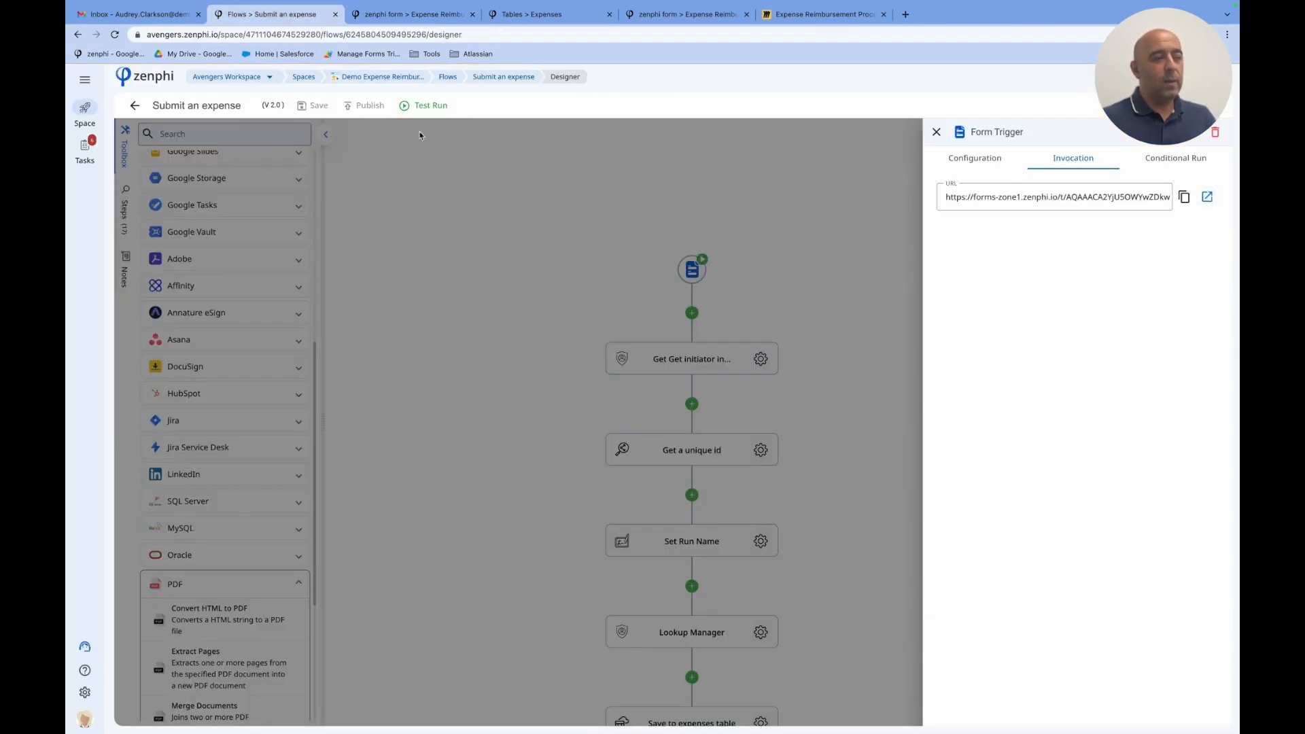
{"action": "left_click", "coordinate": [480, 180]}
{"action": "left_click", "coordinate": [495, 79]}
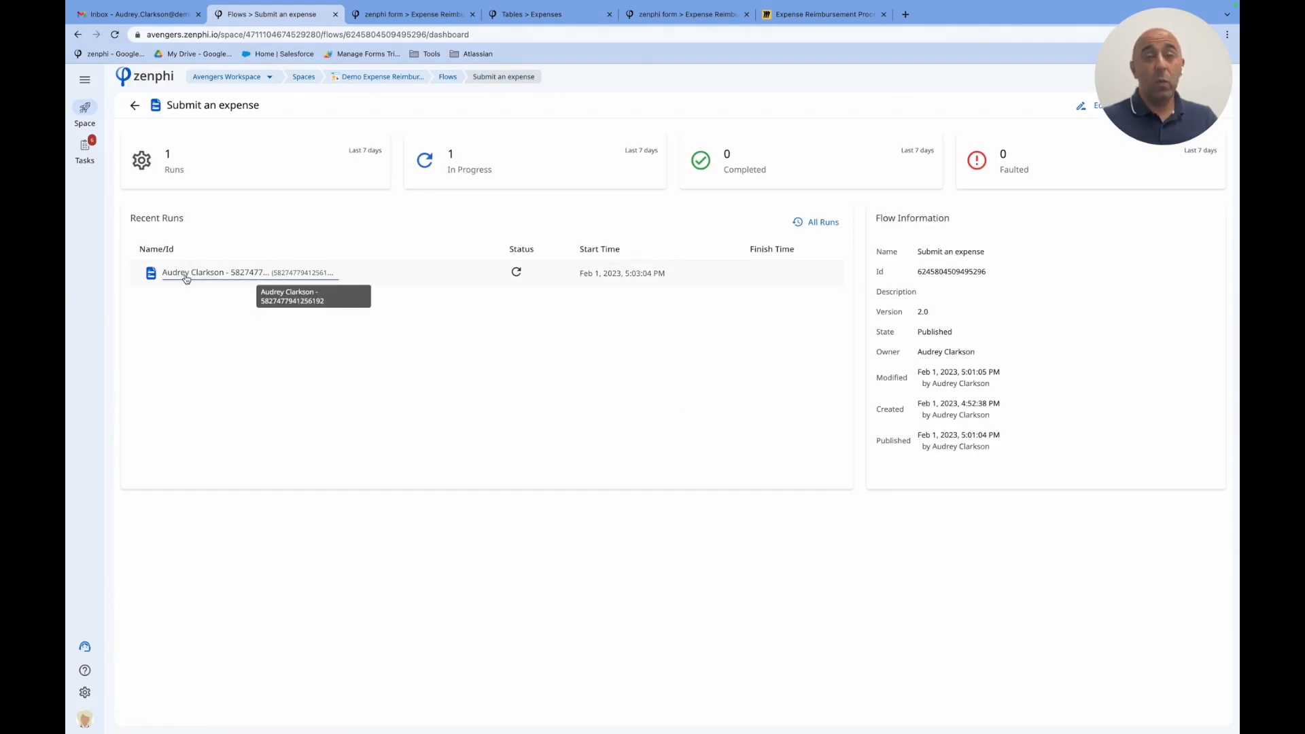
{"action": "left_click", "coordinate": [198, 279]}
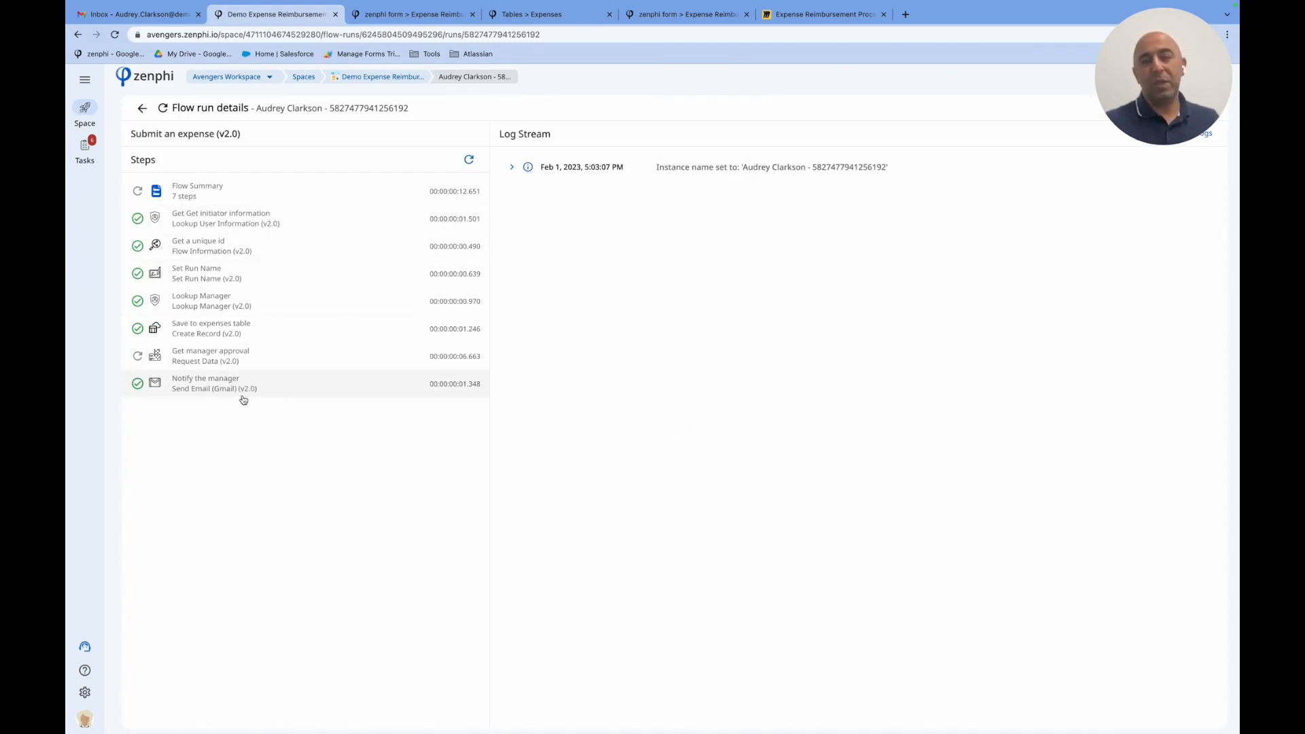
Step: Examine the space's Overview, My Expenses, Waiting on me and KPIs dashboards, and switch to the Expense Reimbursement Process diagram in Miro
{"action": "left_click", "coordinate": [412, 79]}
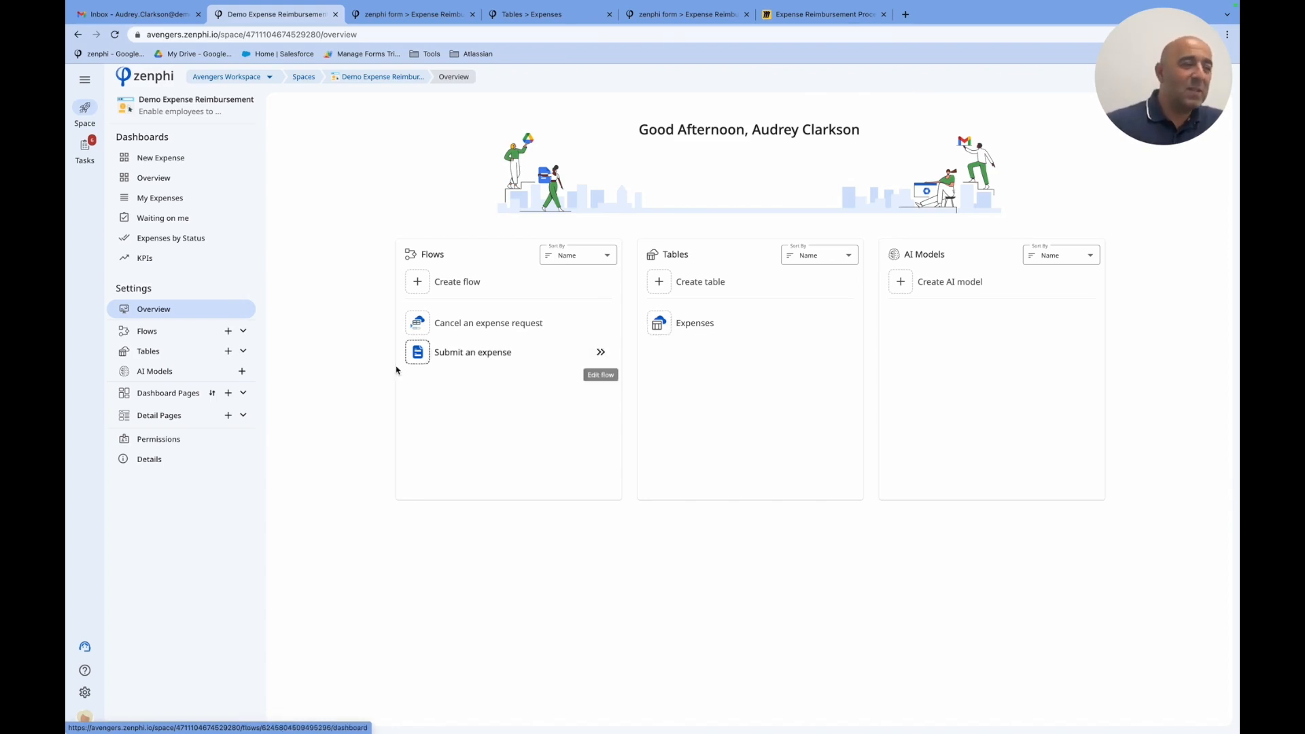
{"action": "left_click", "coordinate": [174, 180]}
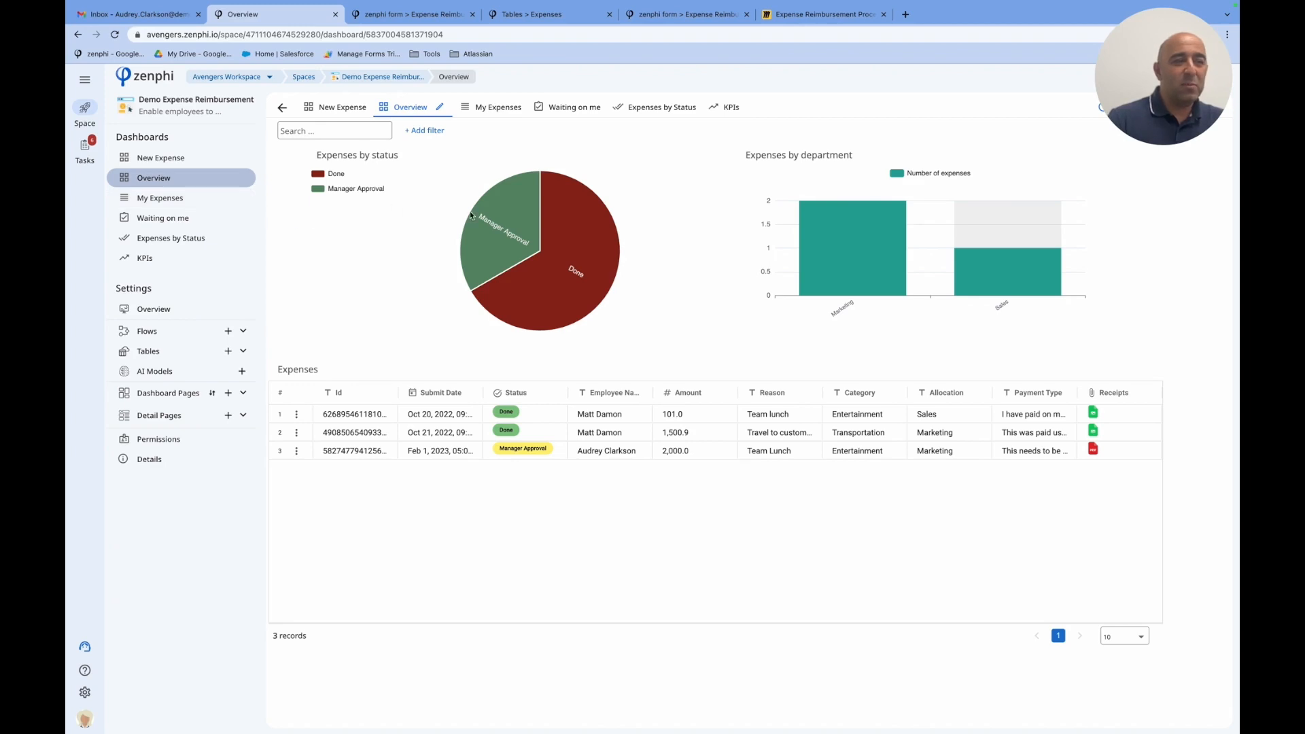
{"action": "left_click", "coordinate": [180, 203]}
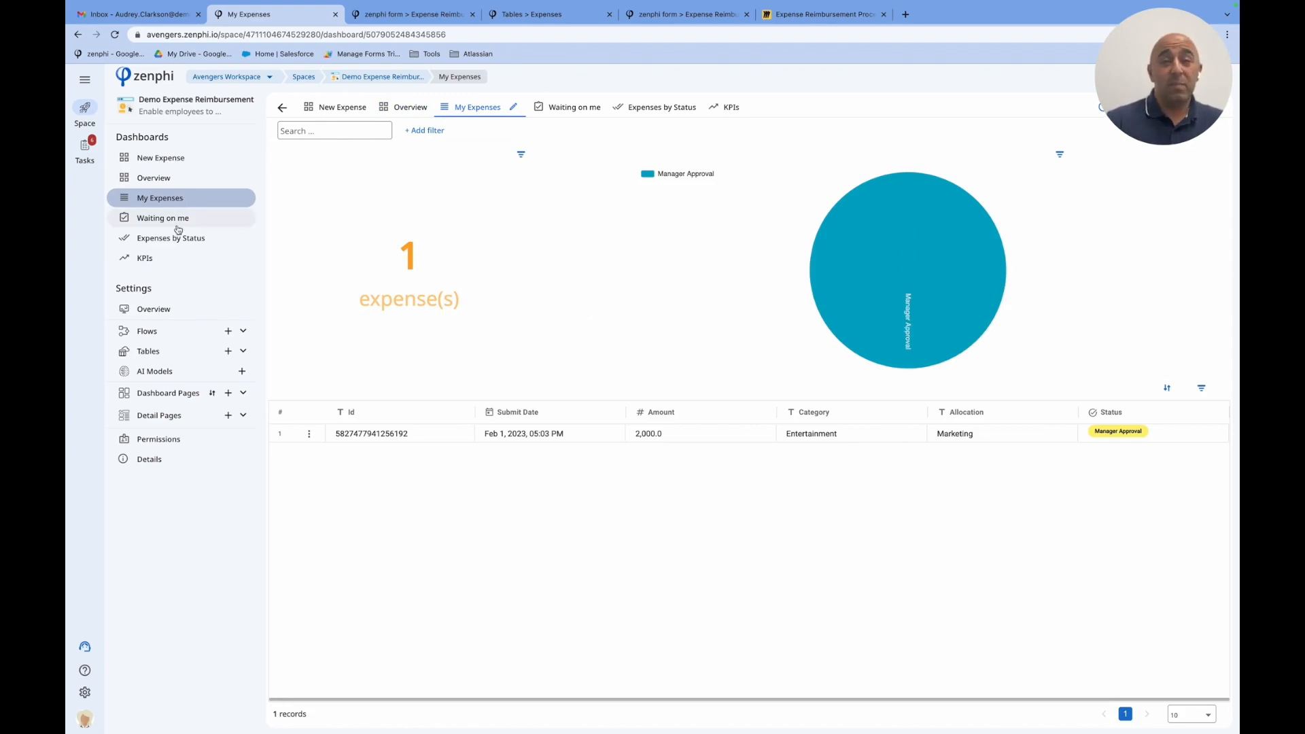
{"action": "left_click", "coordinate": [178, 226]}
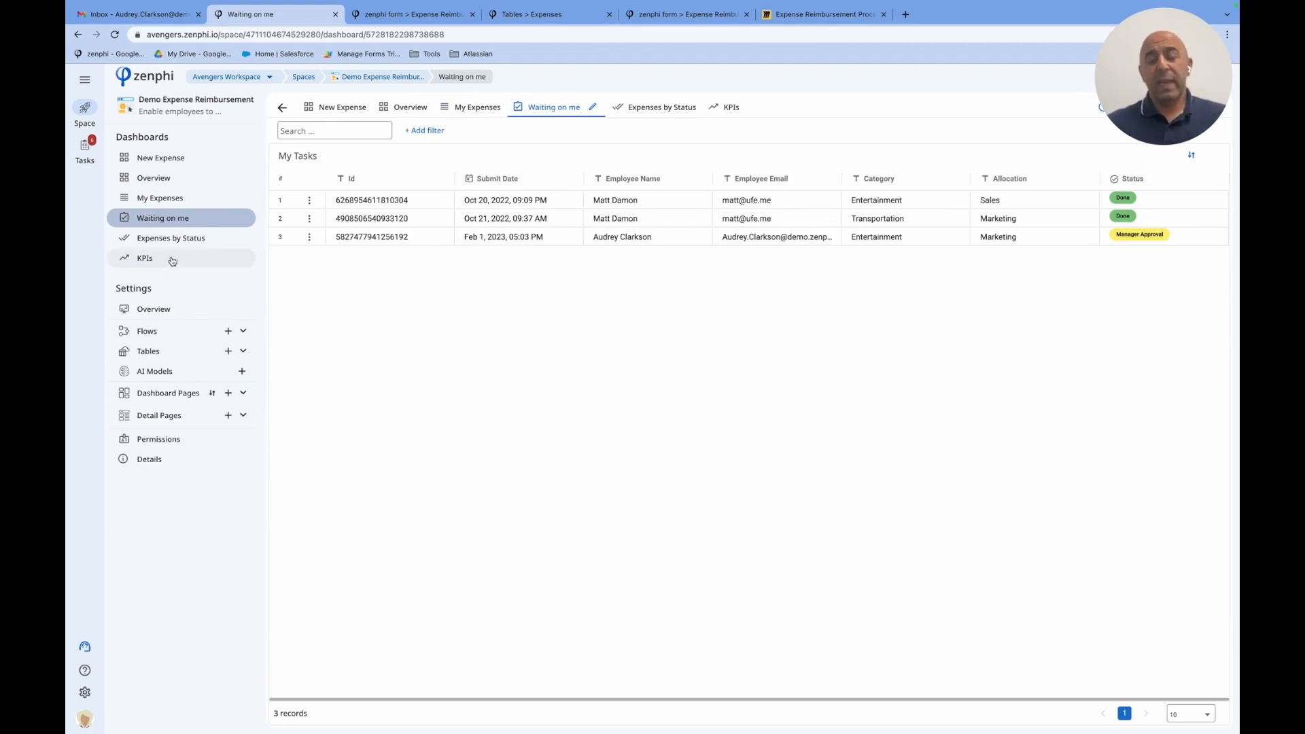
{"action": "left_click", "coordinate": [172, 259]}
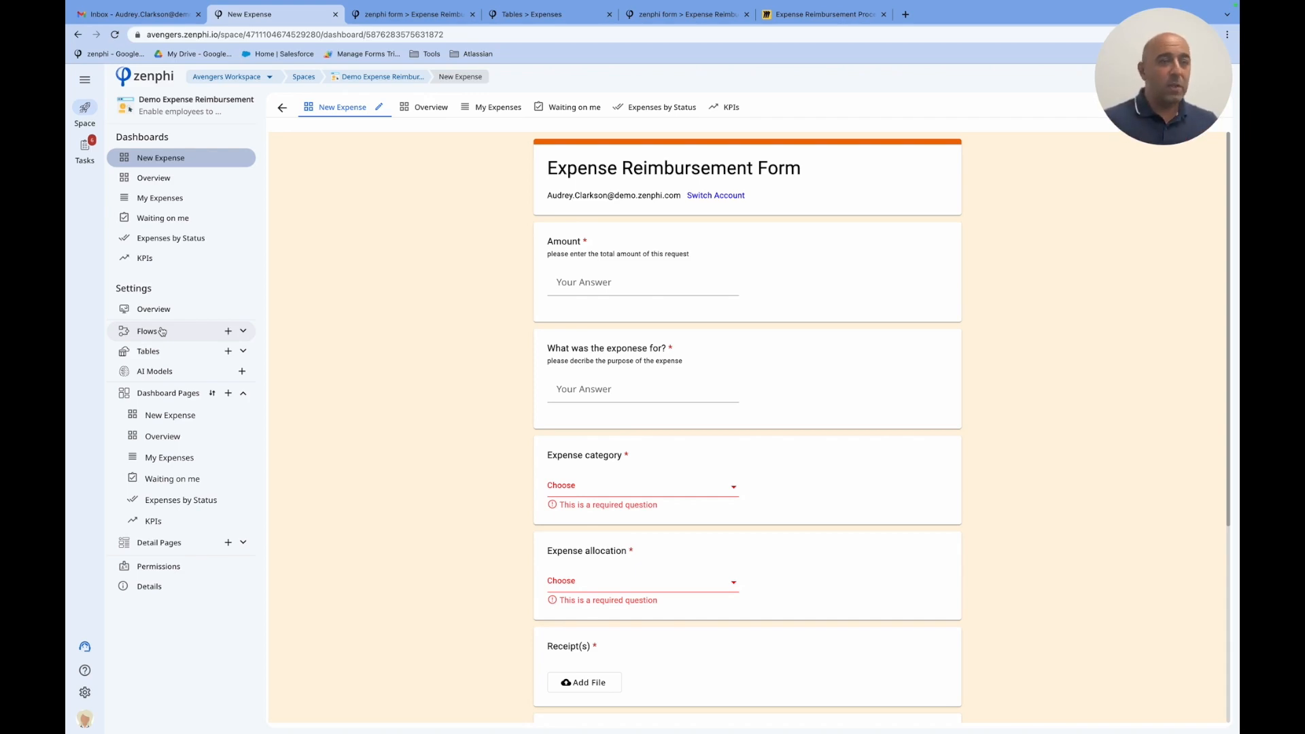
{"action": "left_click", "coordinate": [816, 16]}
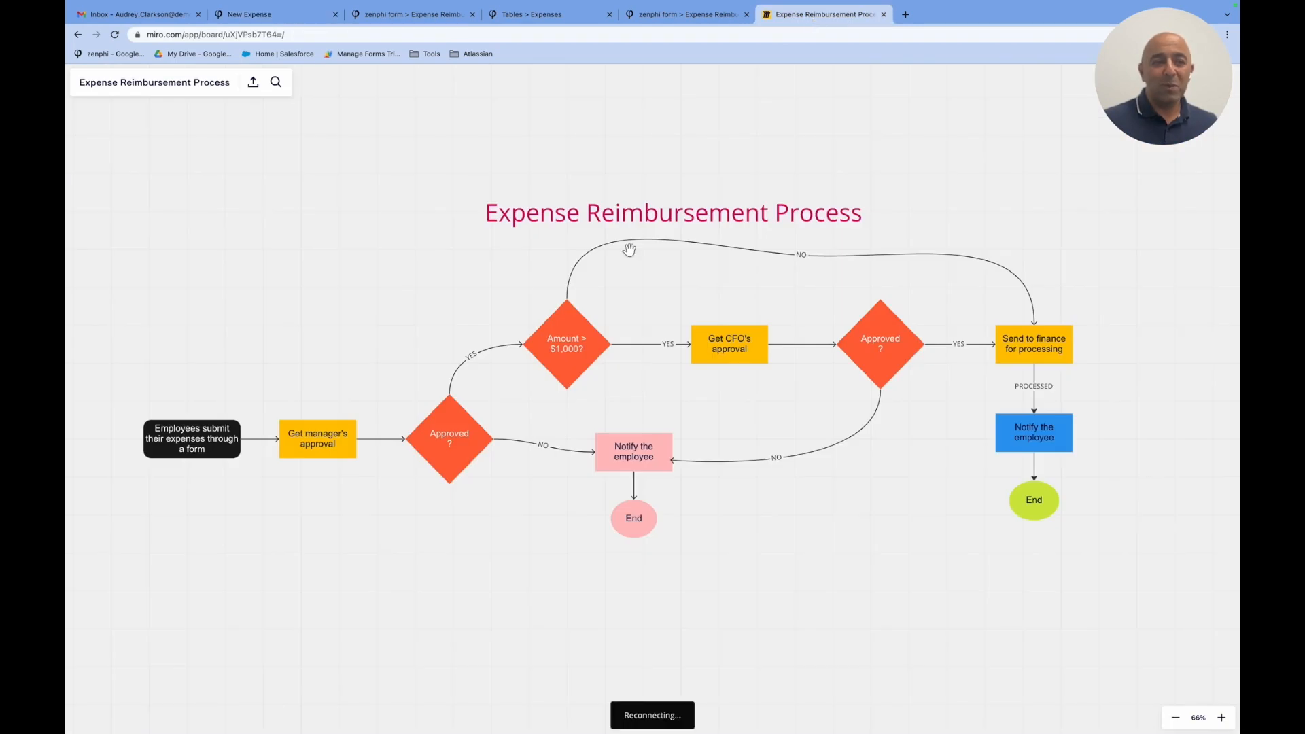